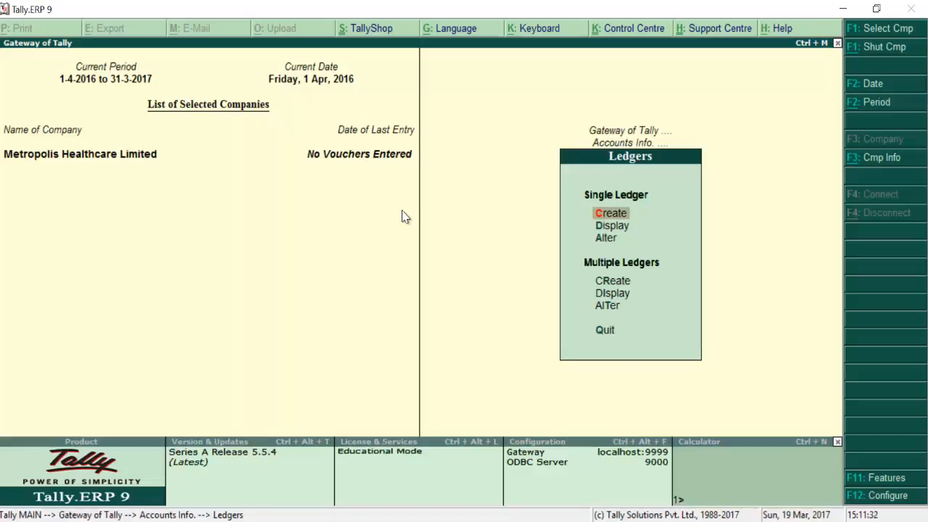
Step: Fill in a new Share Capital ledger under Capital Account with a 3,22,000 Cr opening balance
key("Return")
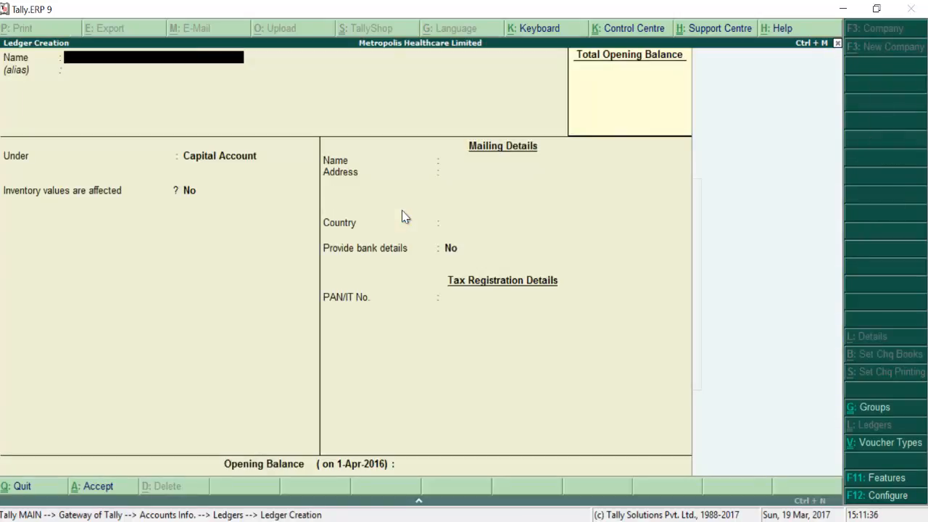
type("Share Capital")
key("Return")
key("Return")
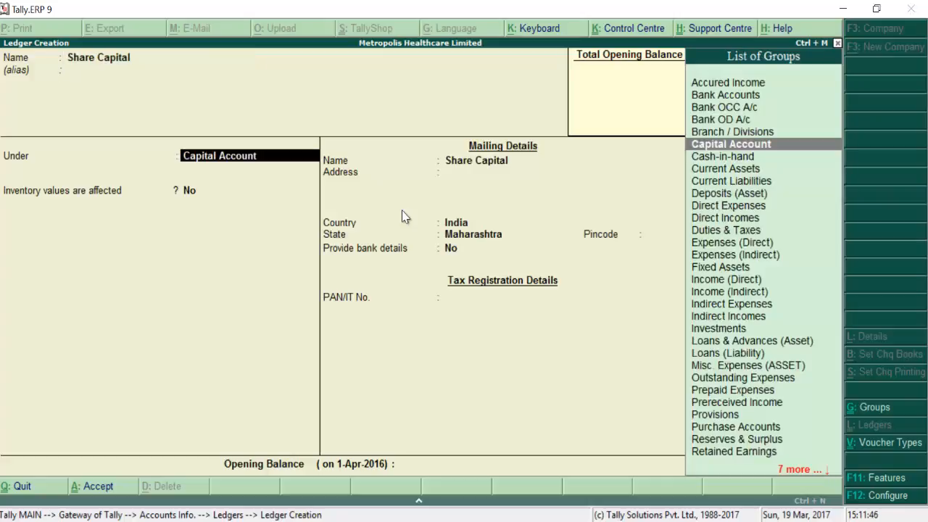
key("Return")
key("Return")
key("Return")
key("Return")
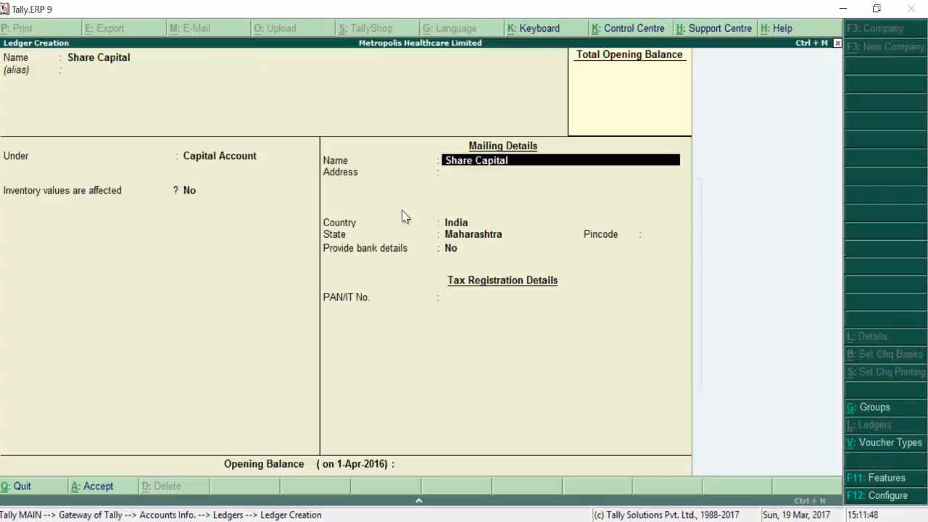
key("Return")
key("Return")
key("Return")
key("Return")
key("Return")
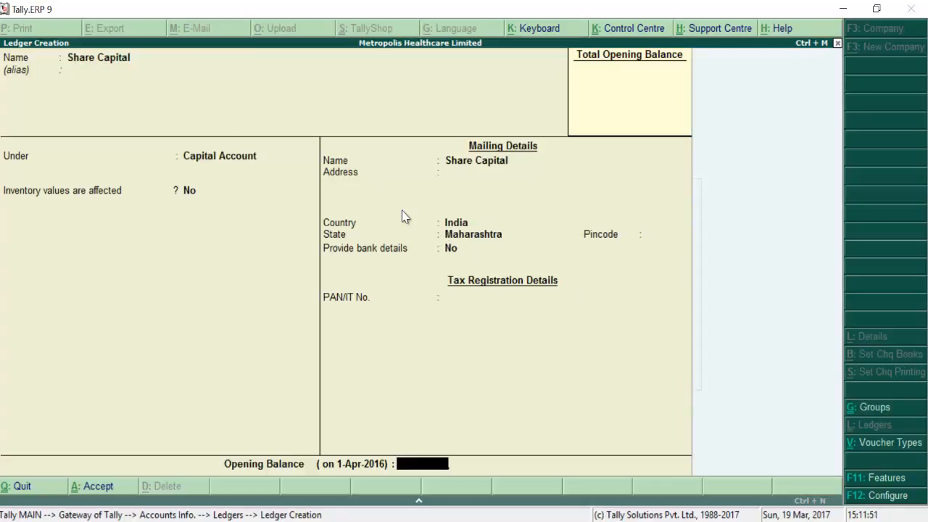
type("322000")
key("Return")
key("Return")
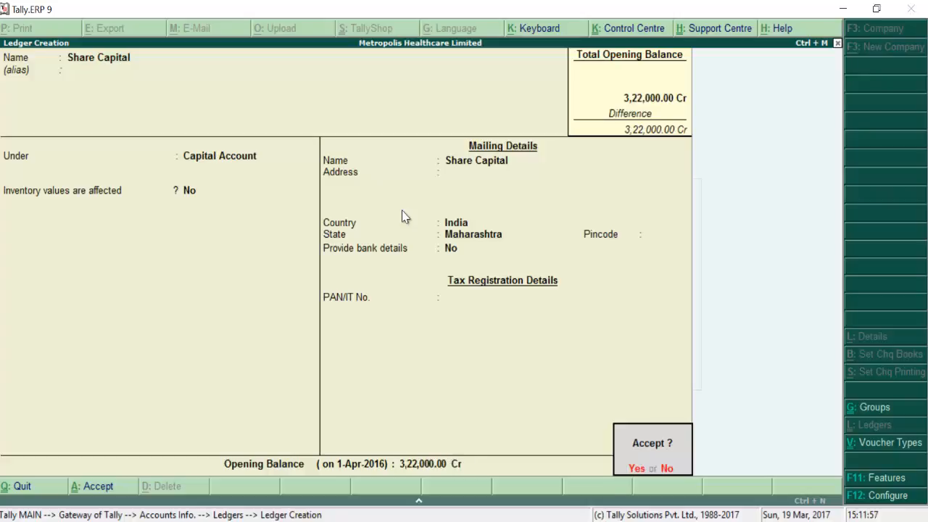
key("Return")
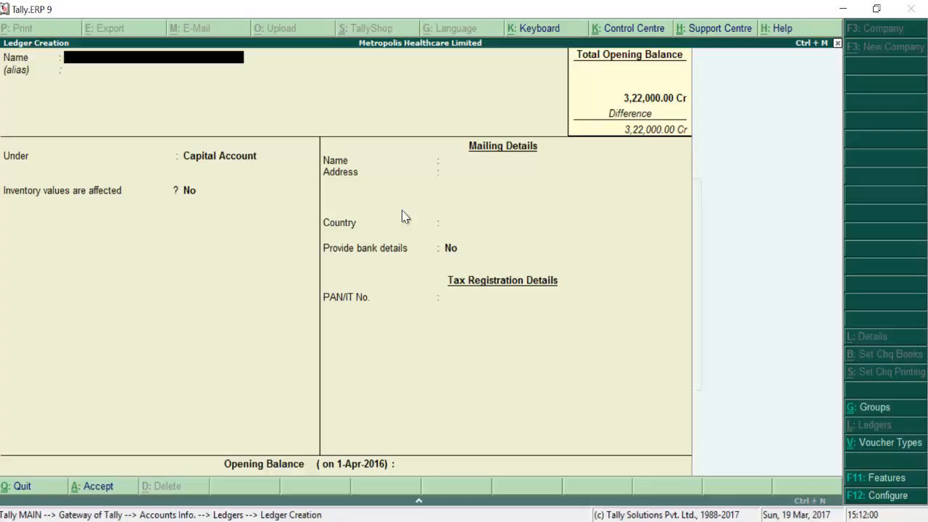
Step: Name the next new ledger General Reserve, correcting a mistyped start
type("General Reserve")
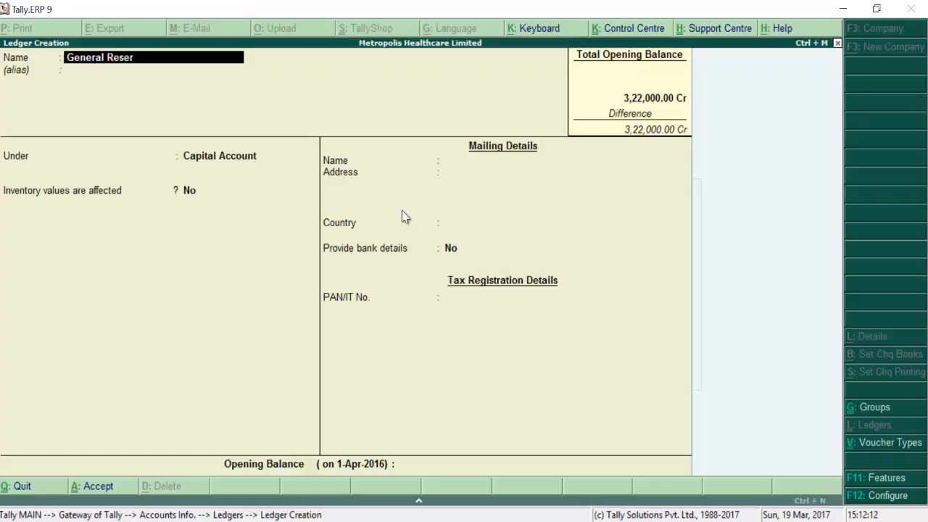
key("Return")
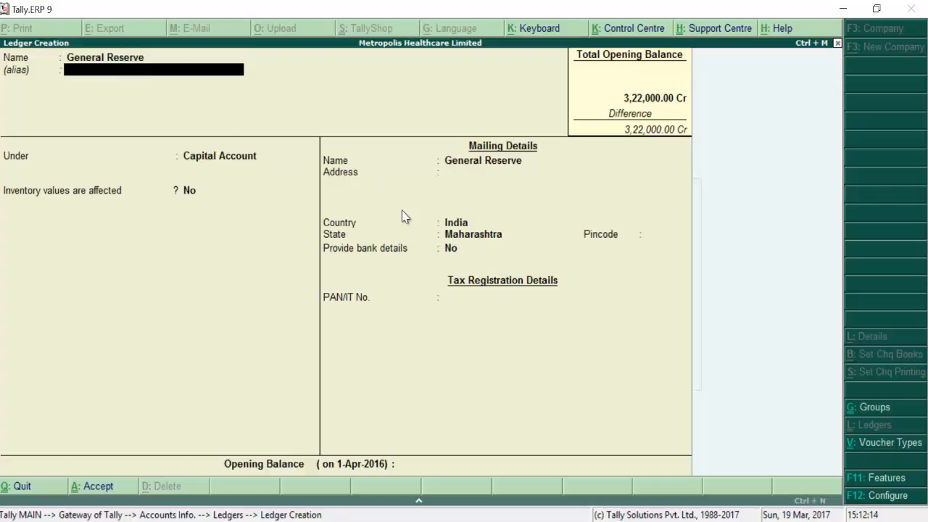
key("Return")
Step: Put General Reserve under Reserves & Surplus with 80,000 Cr, save it, and return to Ledgers
type("R")
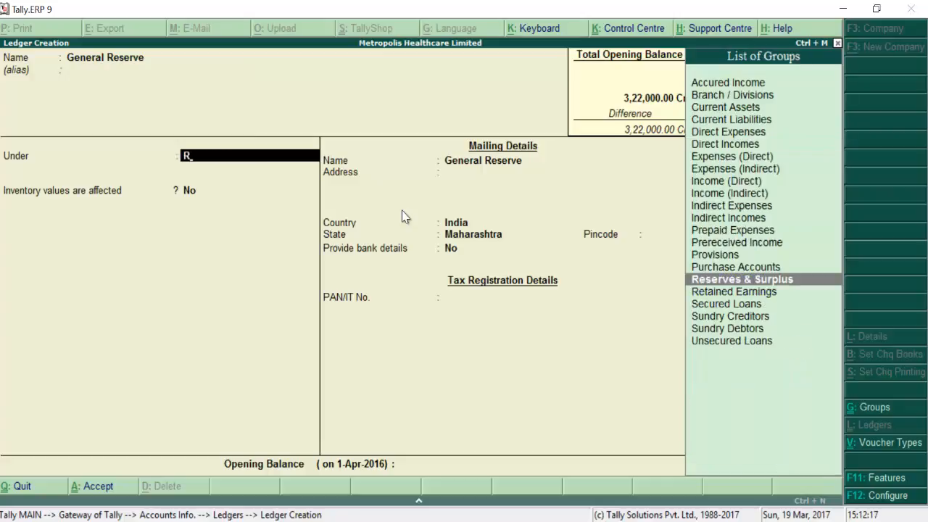
key("Return")
key("Return")
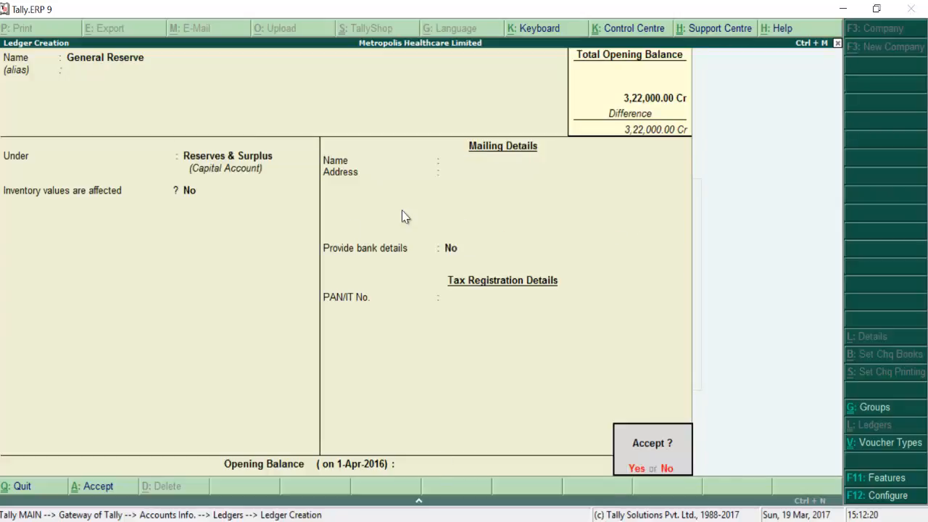
key("n")
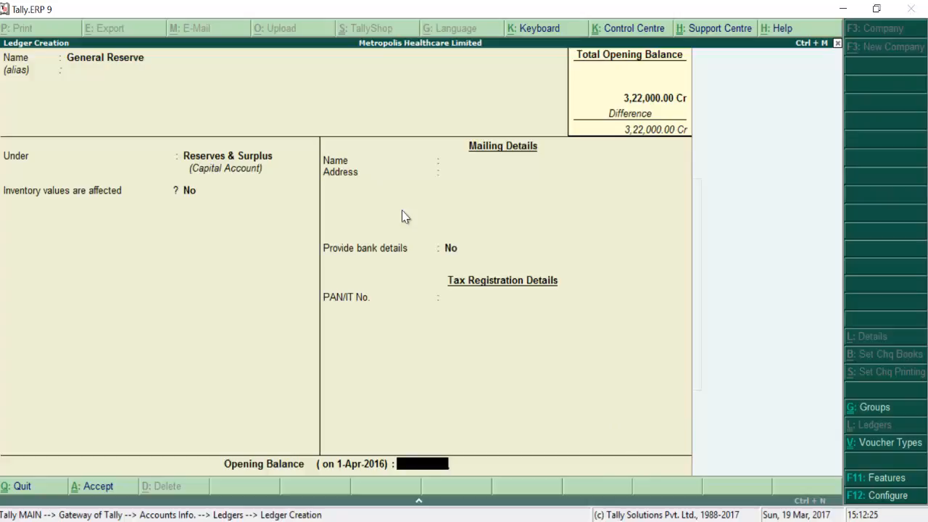
type("80000")
key("Return")
key("Return")
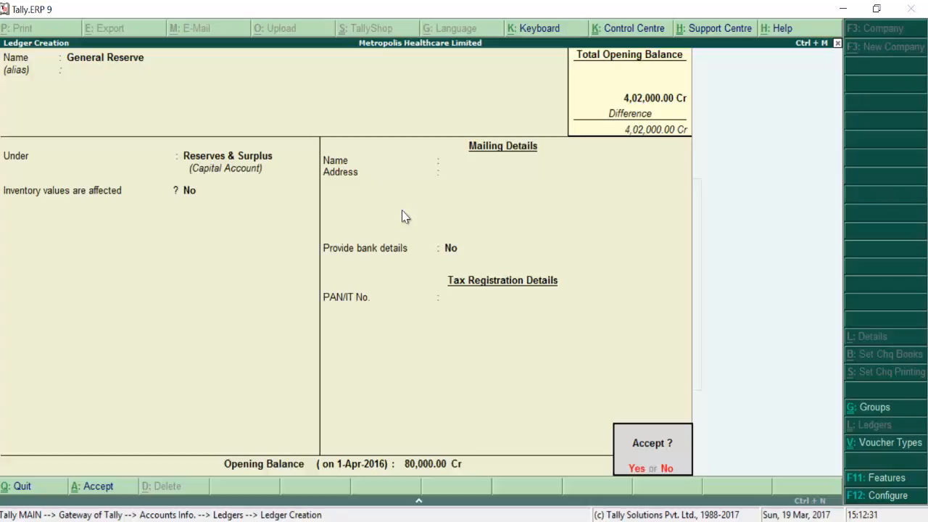
key("y")
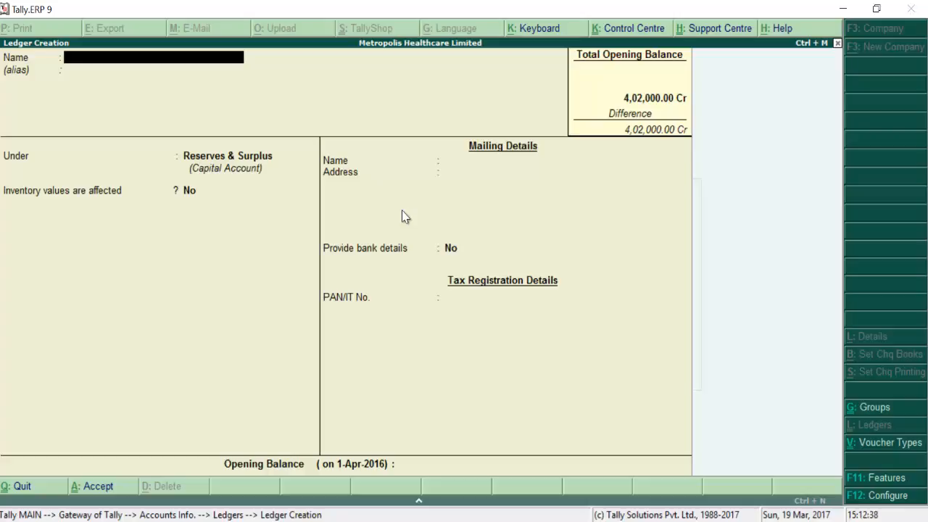
key("Escape")
key("Return")
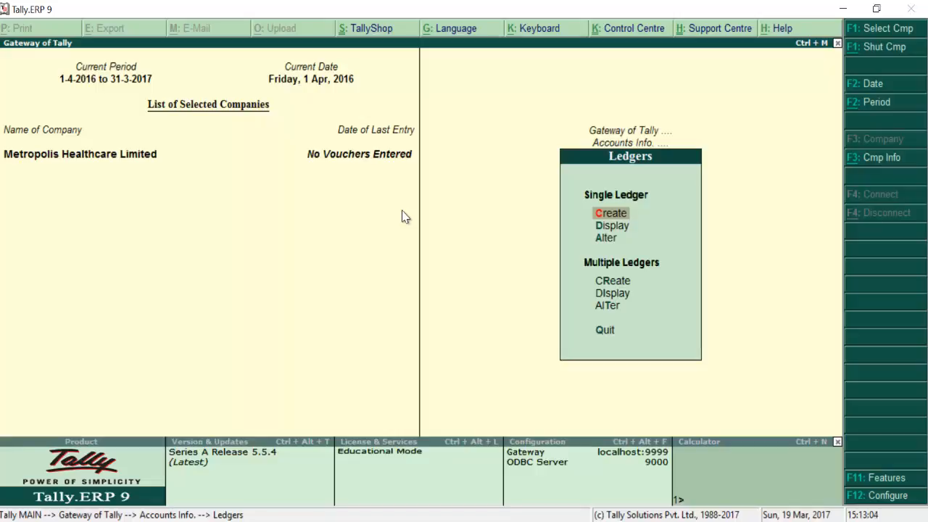
Step: Browse the List of Ledgers under Alter, then back out toward Gateway of Tally
key("Down")
key("Down")
key("Return")
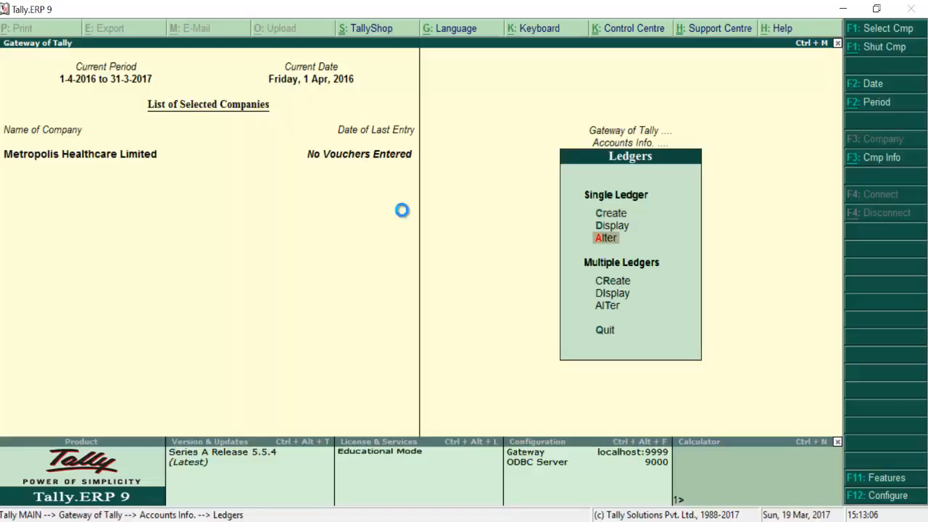
key("Down")
key("Down")
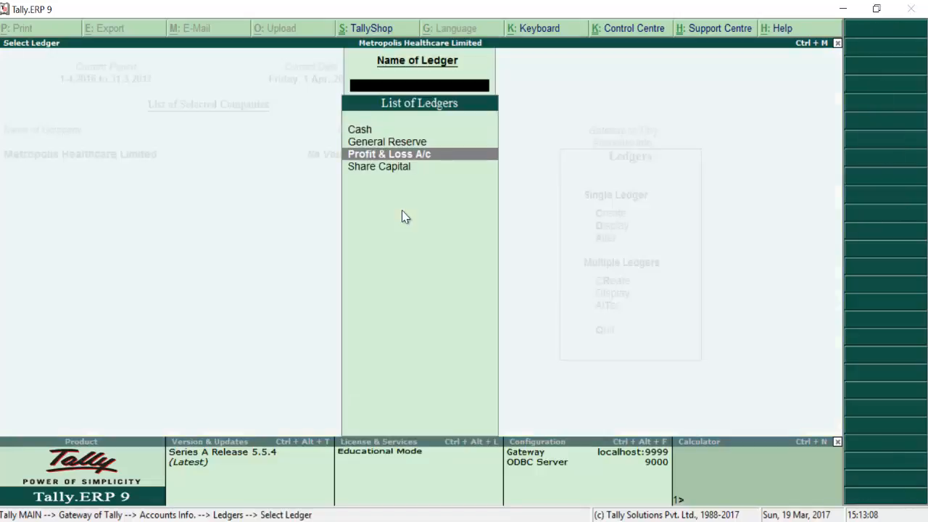
key("Up")
key("Up")
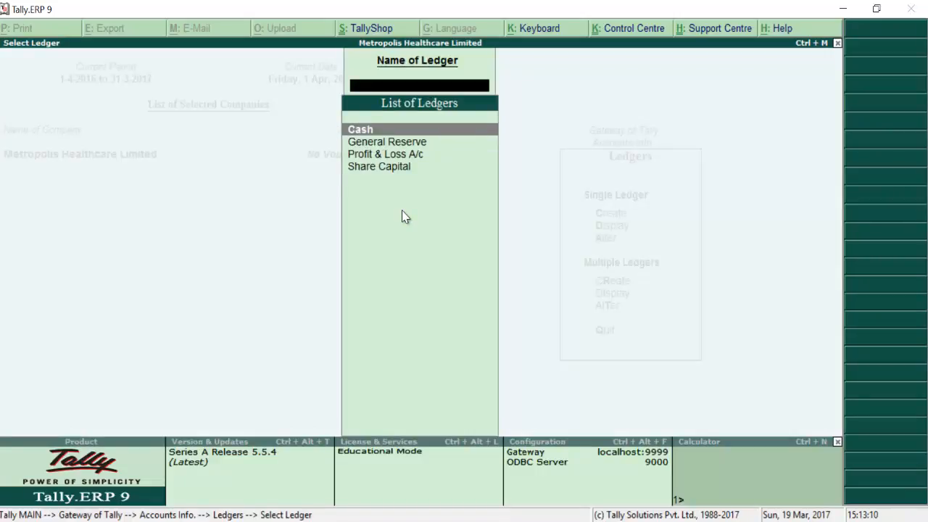
key("Escape")
key("Escape")
key("Escape")
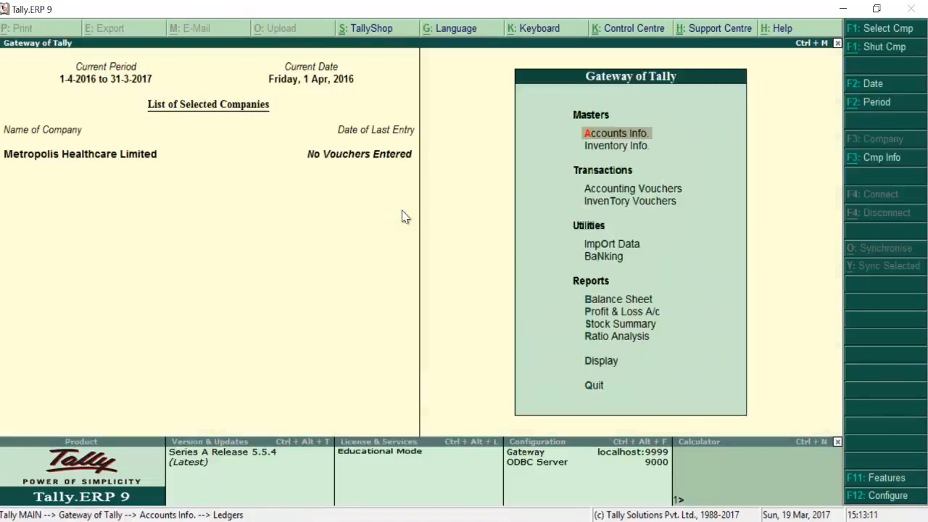
key("Down")
key("Down")
key("Down")
key("Down")
key("Down")
key("Down")
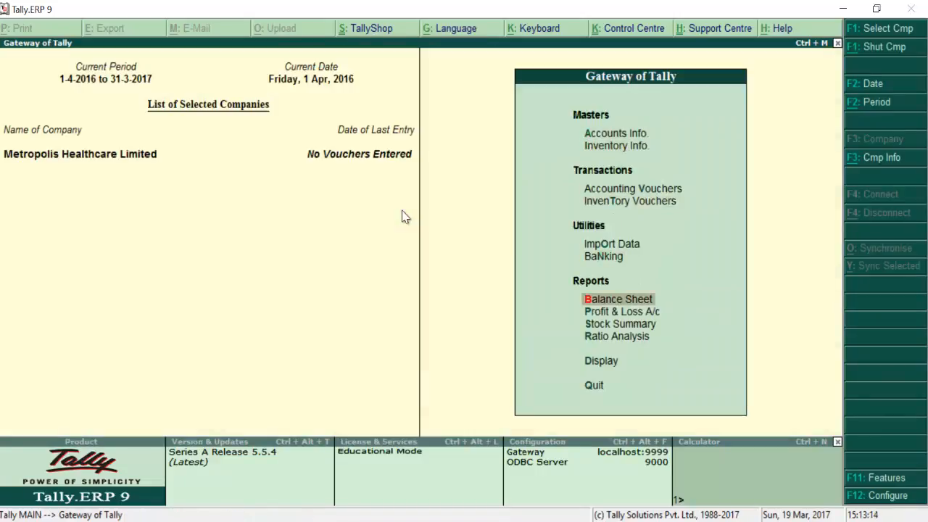
key("Return")
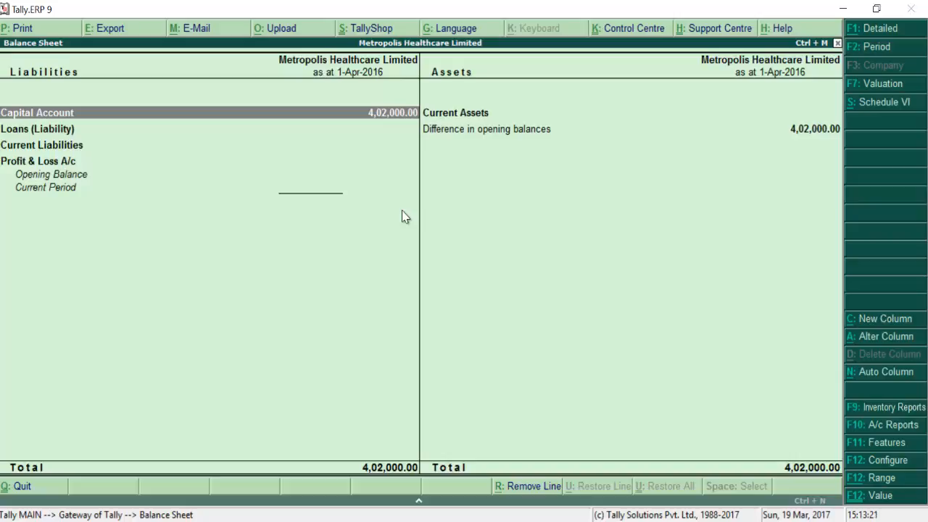
key("alt+F1")
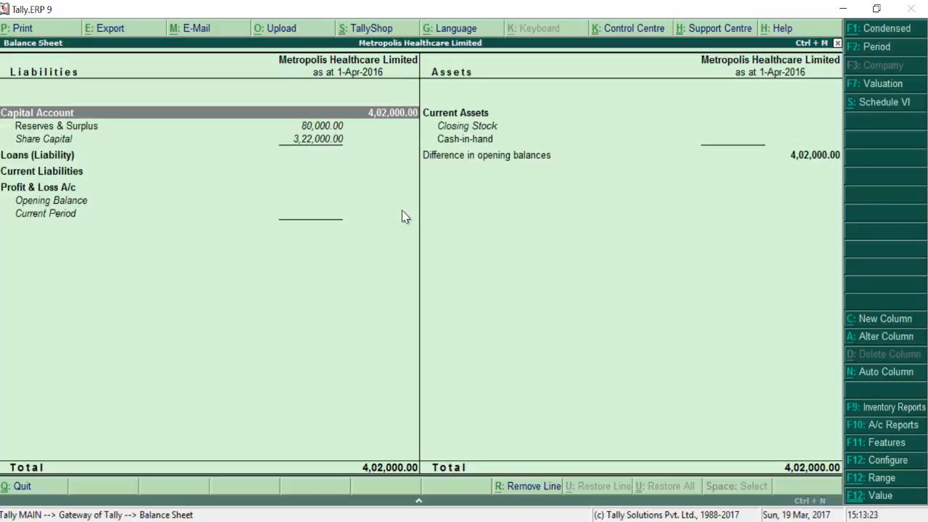
key("Right")
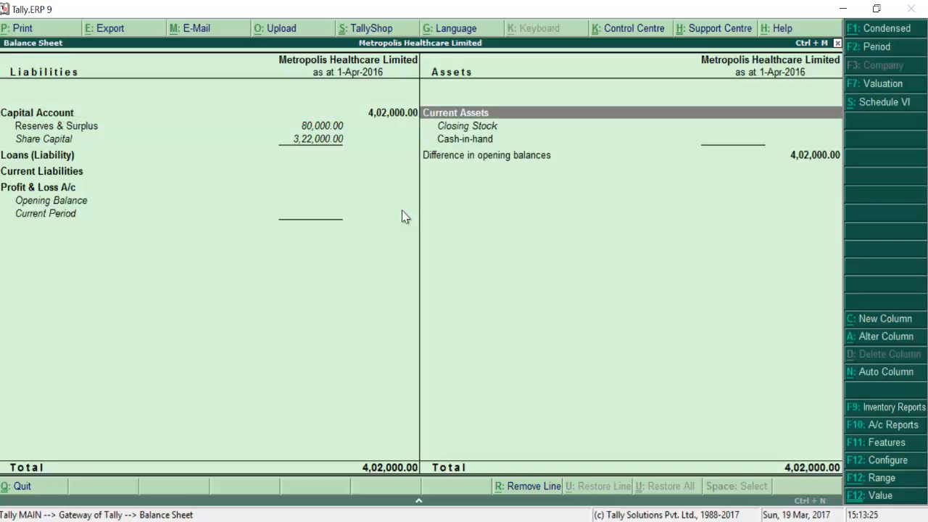
key("Down")
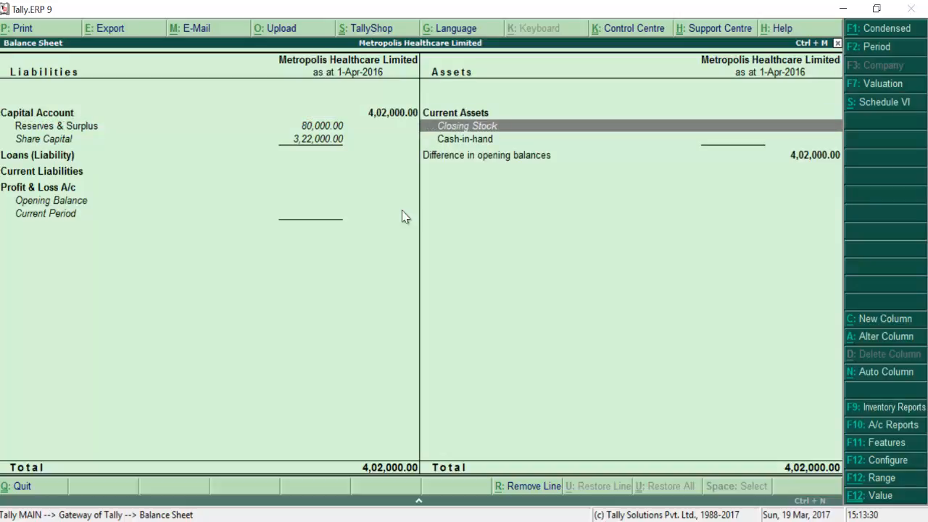
key("Escape")
key("Escape")
key("Escape")
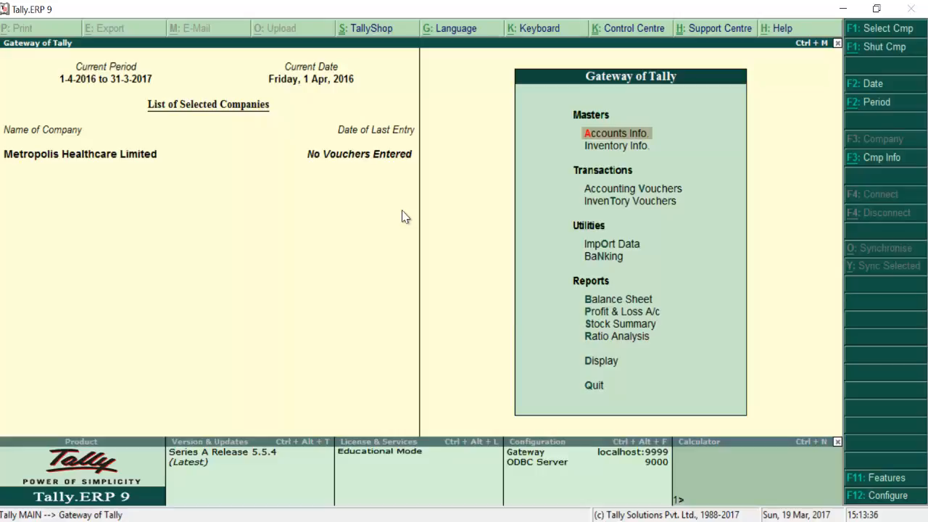
Step: From Accounts Info., open Multiple Ledgers creation and quit it without entries
key("Return")
key("Down")
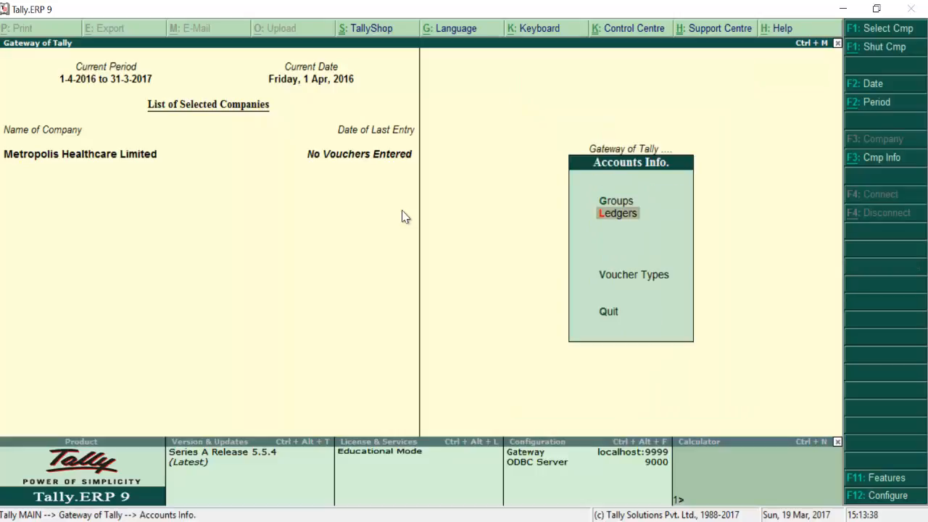
key("Return")
key("Down")
key("Down")
key("Down")
key("Down")
key("Up")
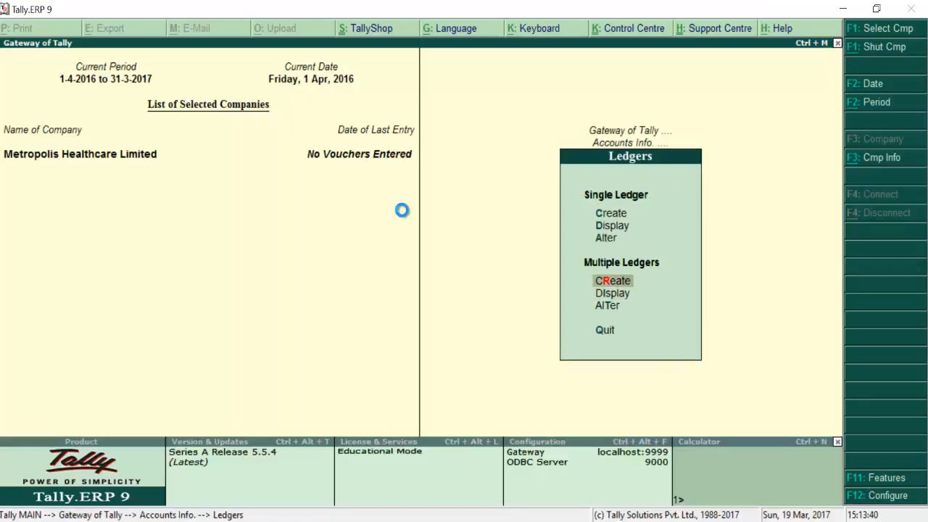
key("Return")
key("Escape")
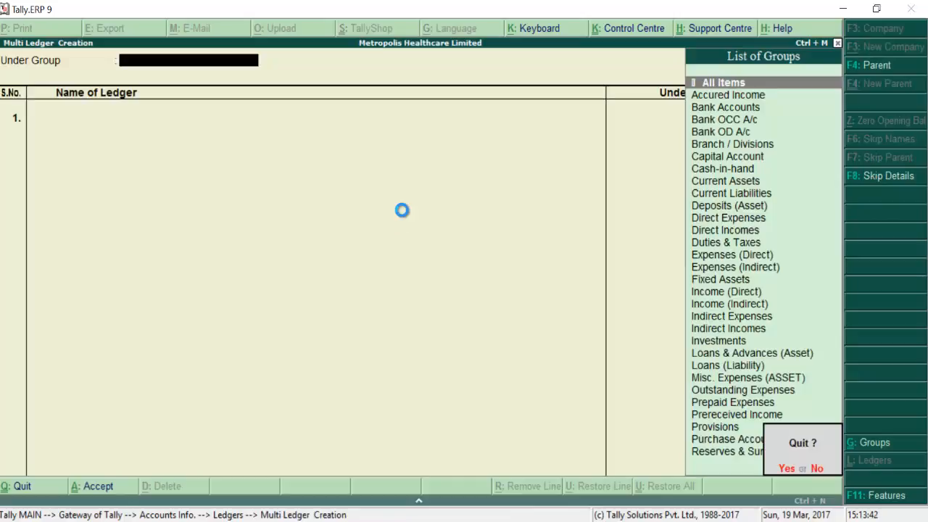
key("Return")
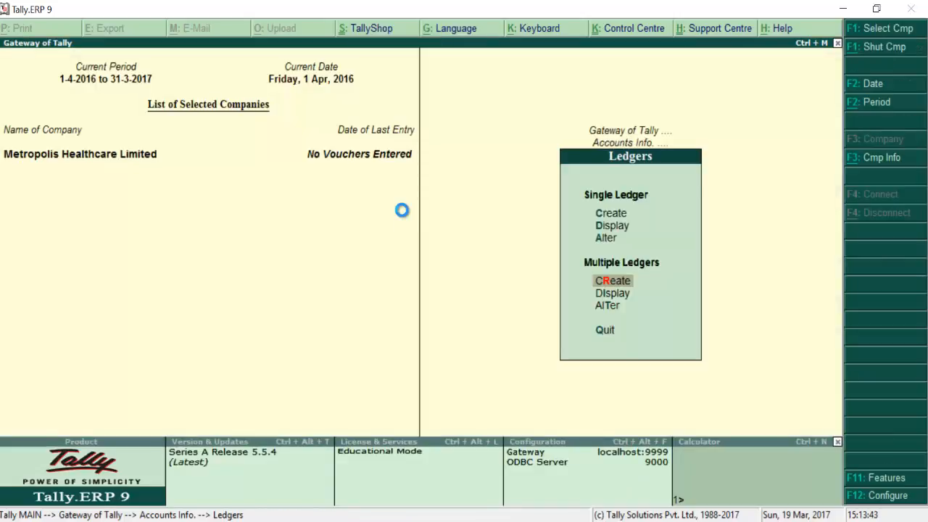
Step: Reopen multi-ledger creation for All Items, quit again, and select Multiple Ledgers Alter
key("Return")
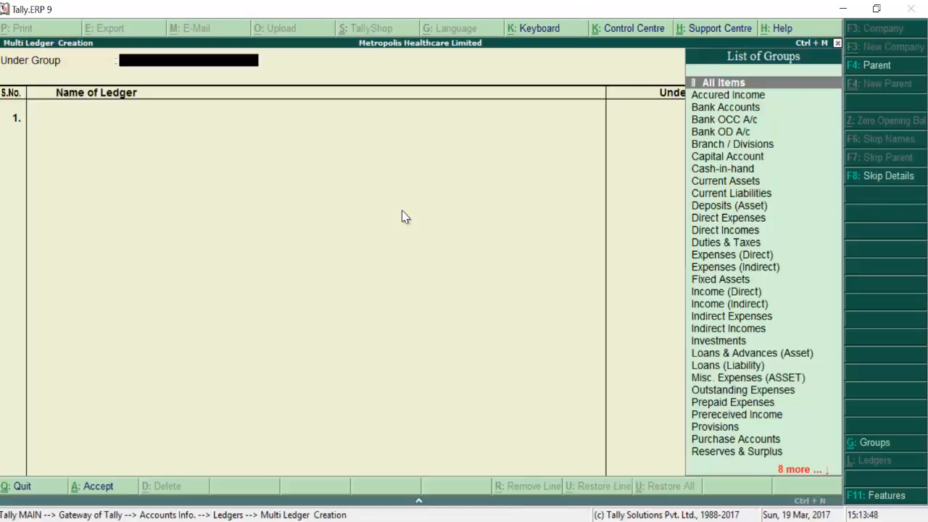
key("Return")
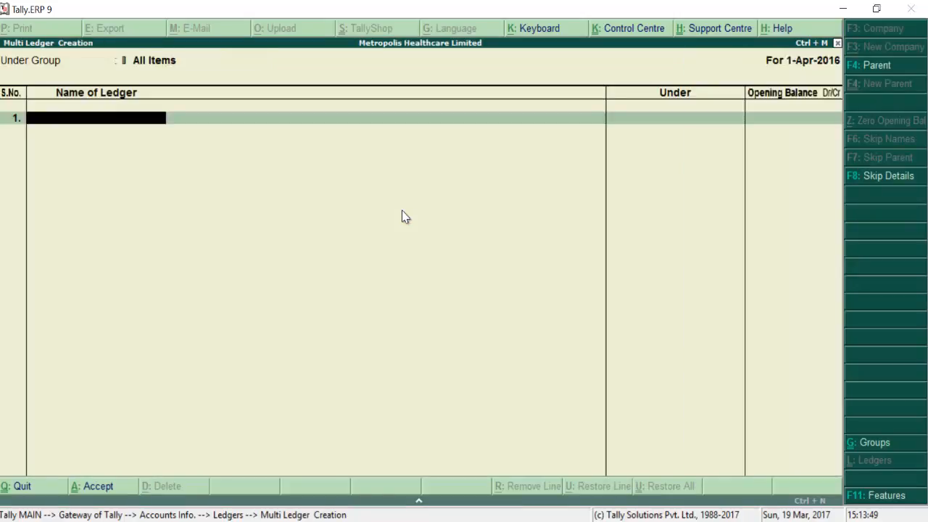
key("Escape")
key("Return")
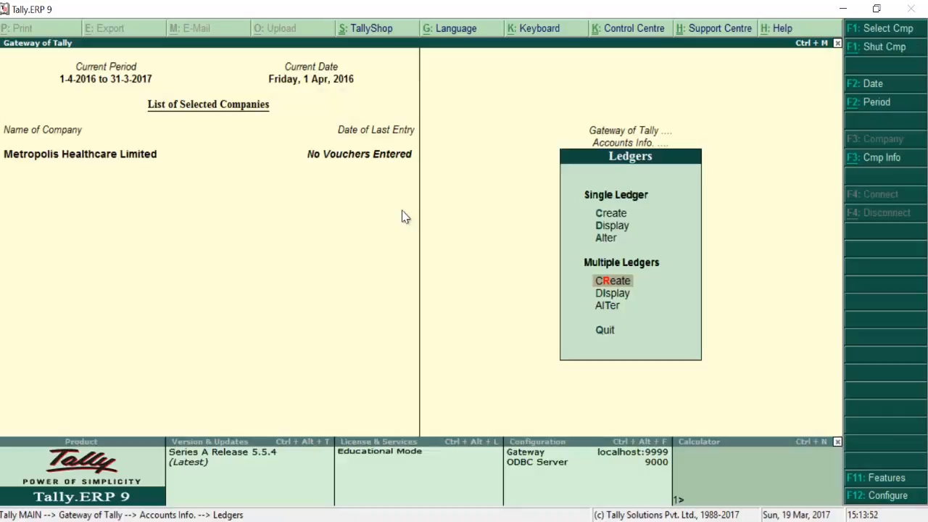
key("Down")
key("Down")
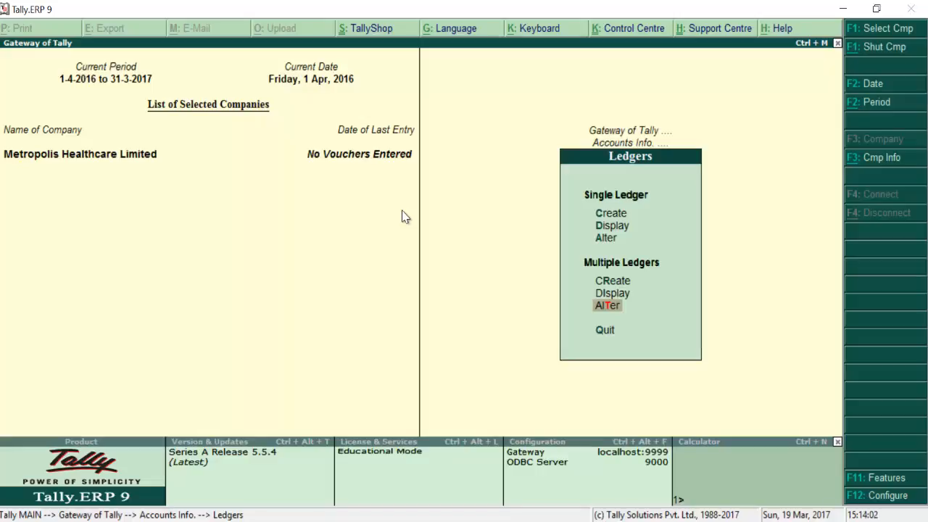
Step: Open alteration of all ledgers and give Cash a 16,200 Dr opening balance
key("Return")
key("Return")
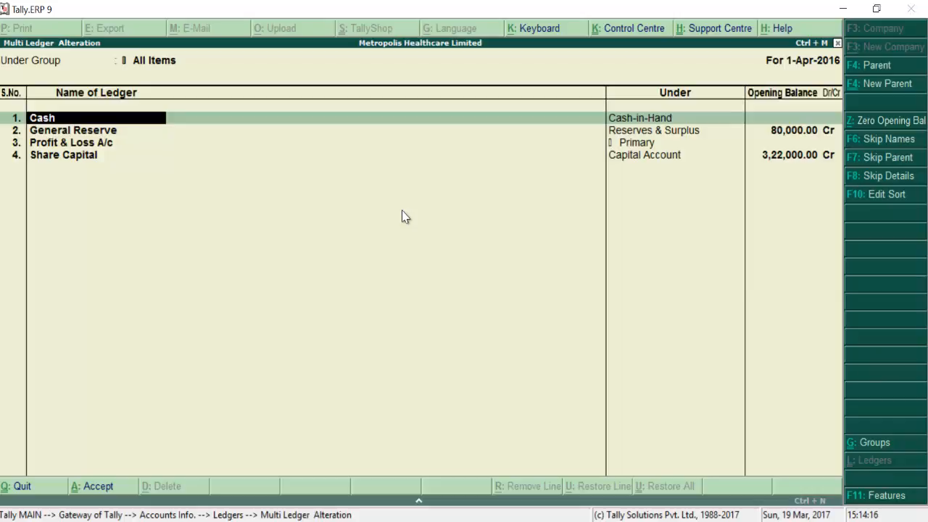
key("Return")
key("Return")
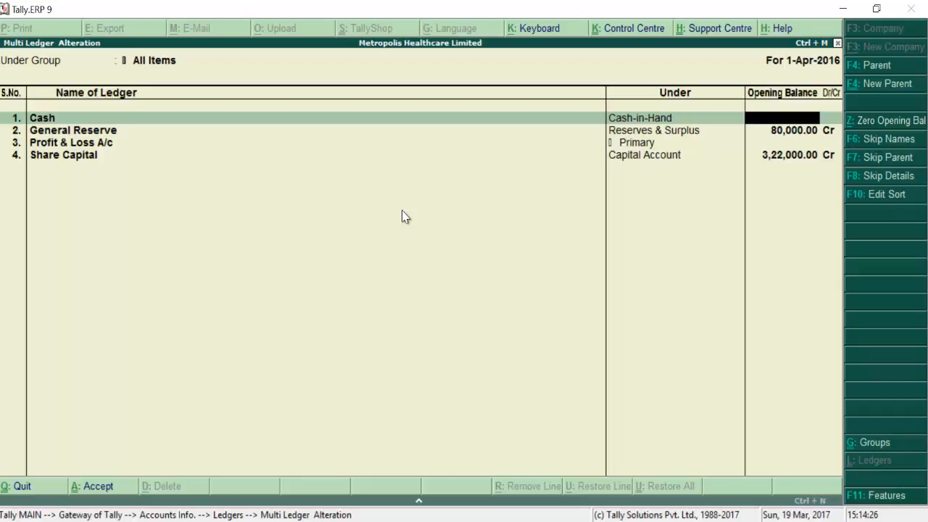
type("16")
type("200")
key("Return")
key("Return")
key("Return")
key("Return")
key("Return")
key("Return")
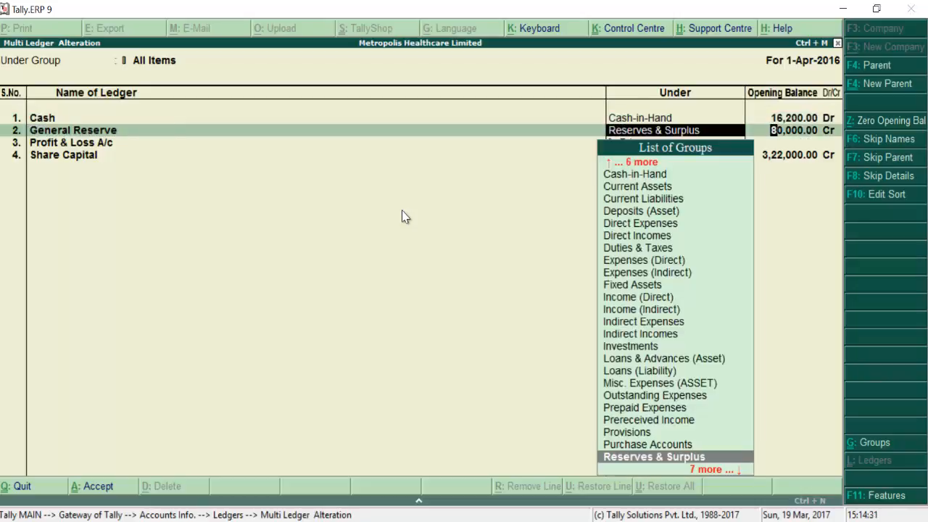
Step: Give Profit & Loss A/c a 25,200 Cr opening balance and add a Vehicle ledger row
key("Return")
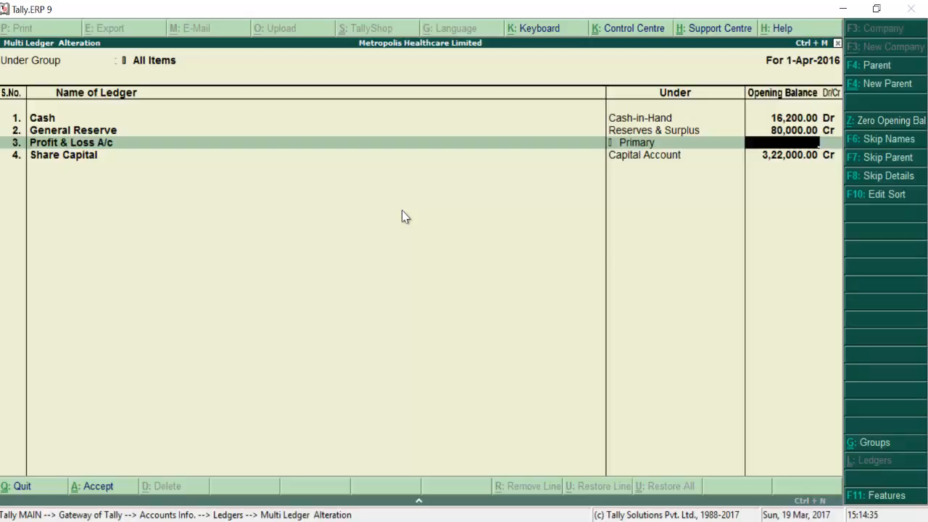
type("25200")
key("Return")
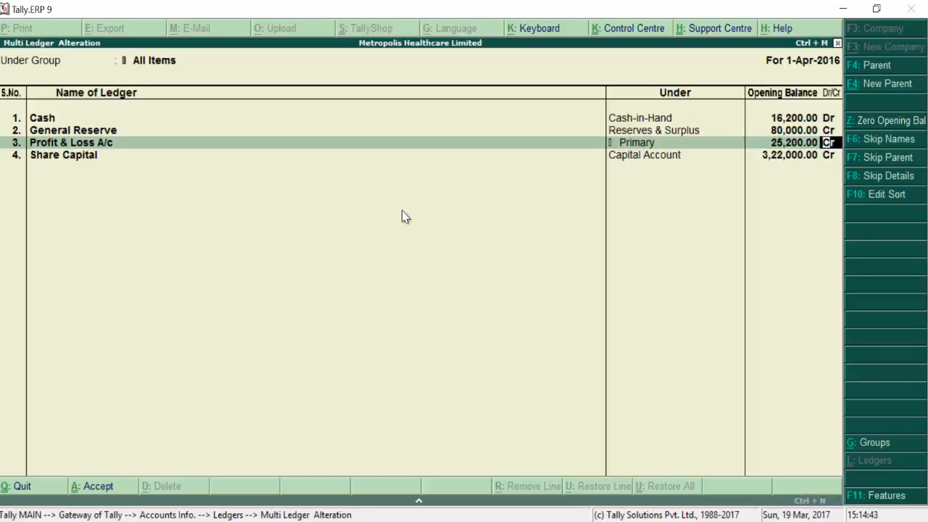
key("Return")
key("Return")
key("Return")
key("Return")
key("Return")
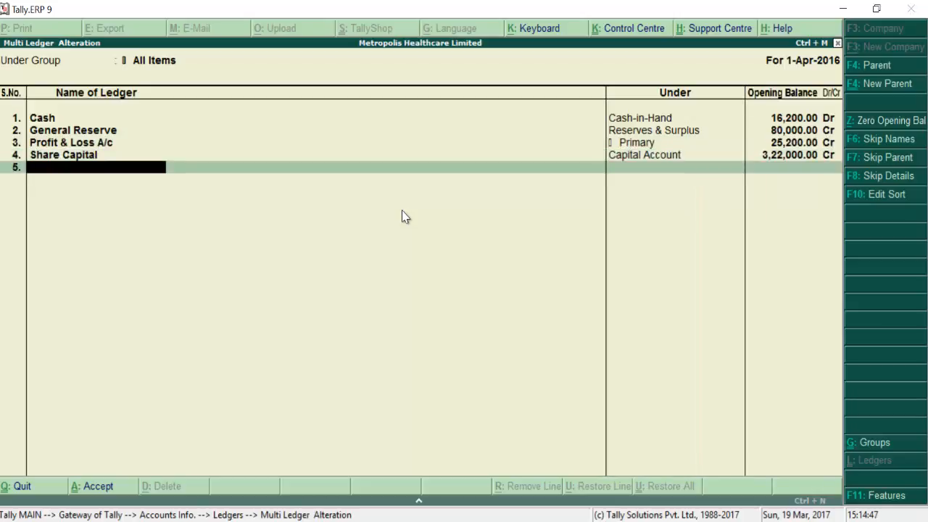
type("Vehicle")
key("Return")
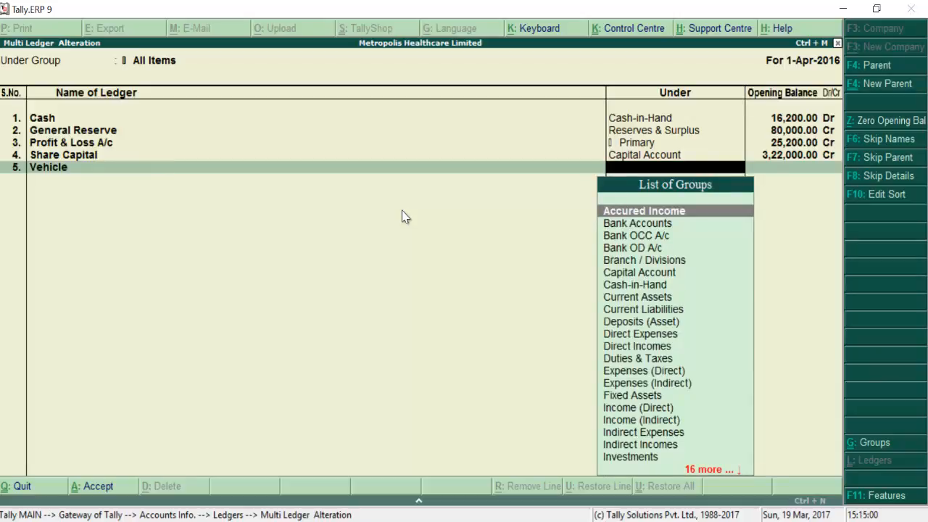
Step: Place Vehicle under Fixed Assets with a 90,500 Dr opening balance
type("Fi")
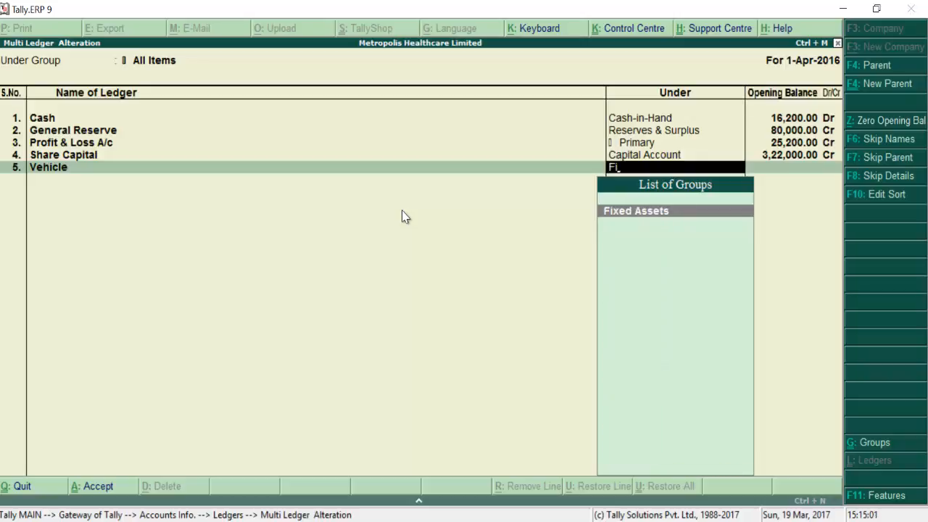
key("Return")
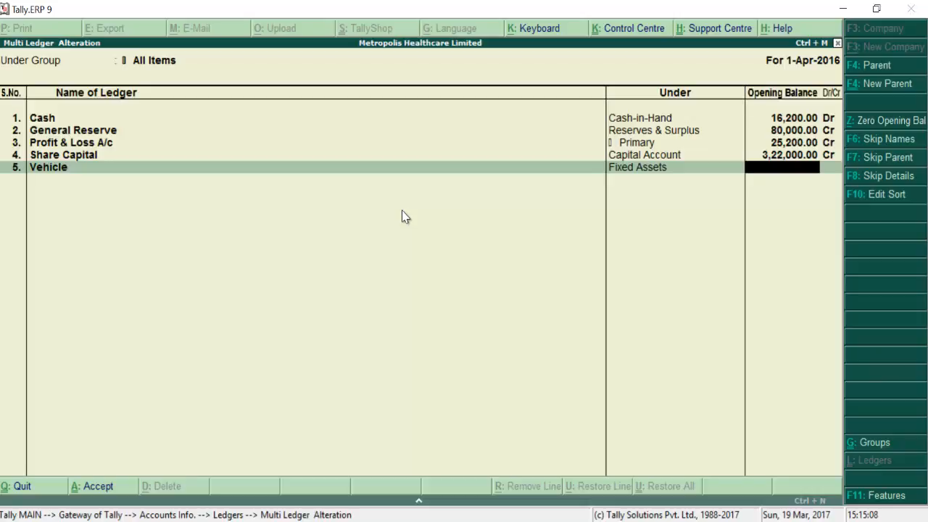
type("90,500")
key("Return")
key("Return")
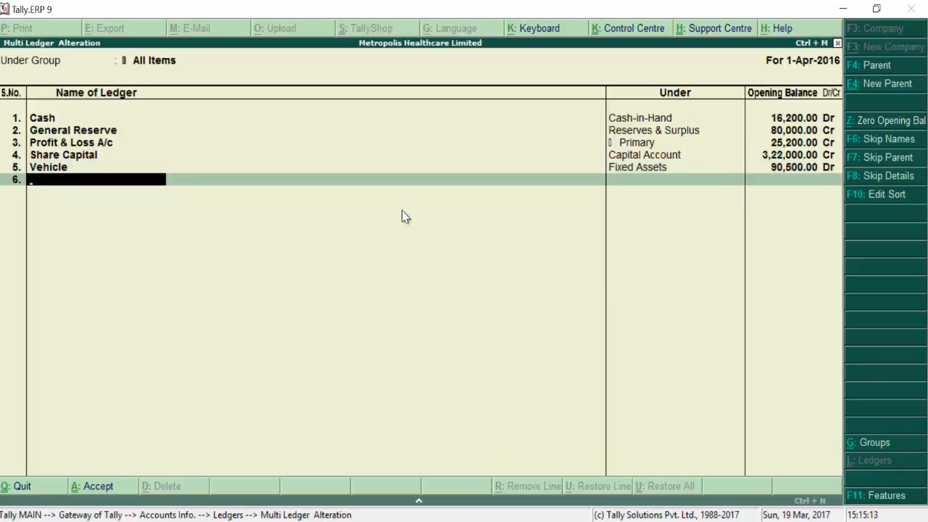
Step: Add Machinery under Fixed Assets with a 1,12,000 Dr opening balance
type("Machinery")
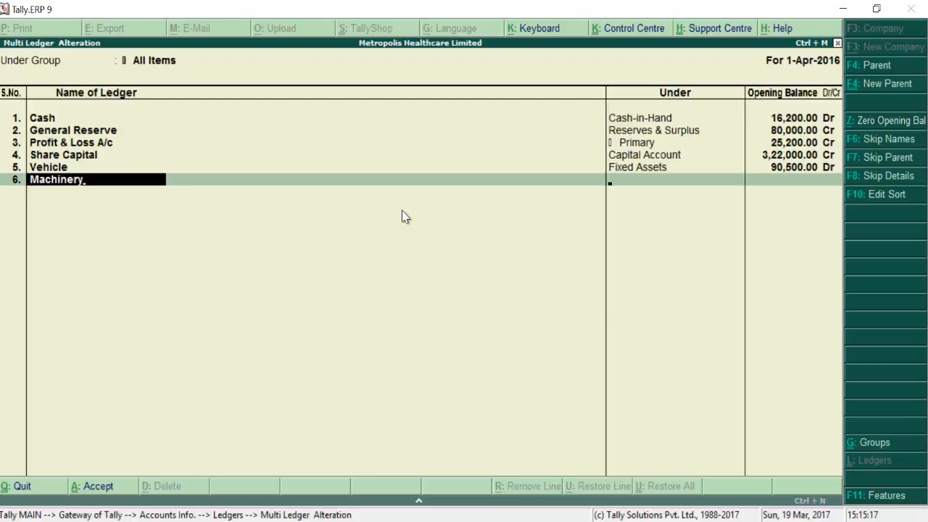
key("Return")
type("fix")
key("Return")
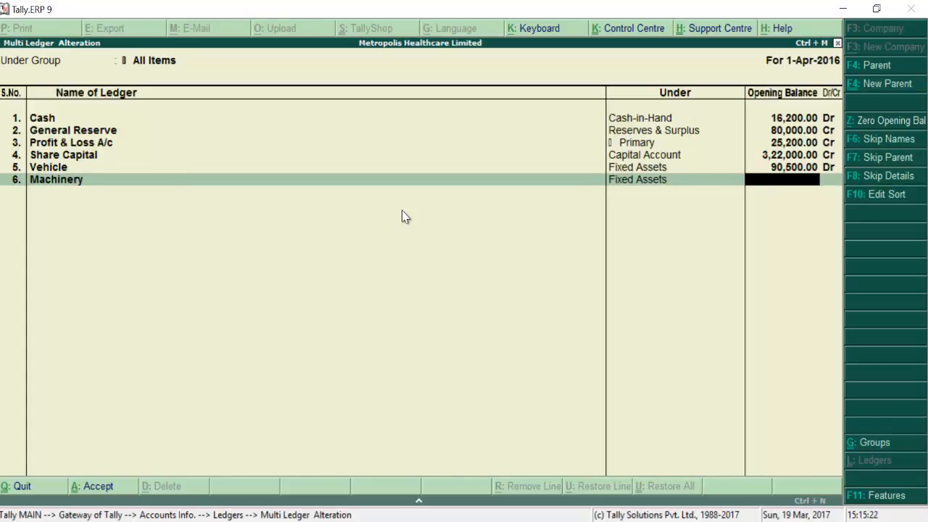
type("1,12,000")
key("Return")
key("Return")
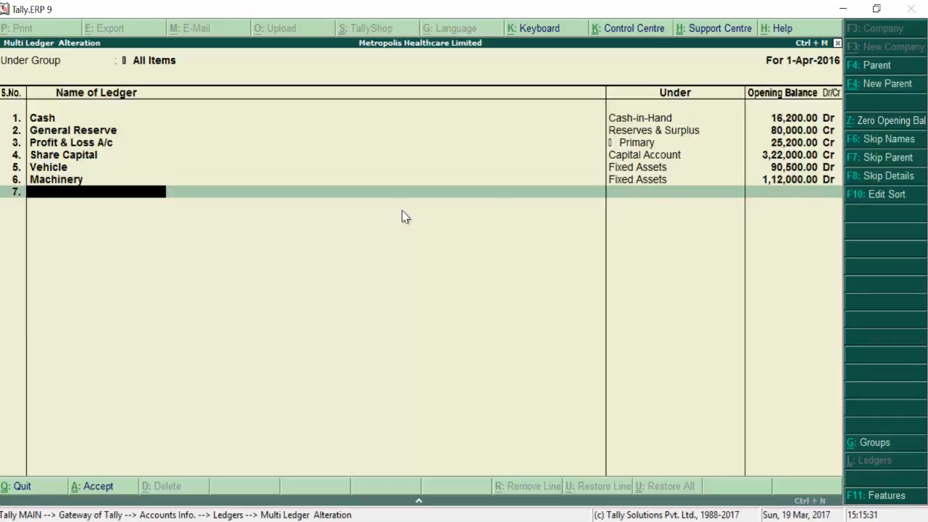
Step: Add Petty Cash under Cash-in-Hand with a 1,000 Dr opening balance
type("Petty")
type("Cash")
key("Return")
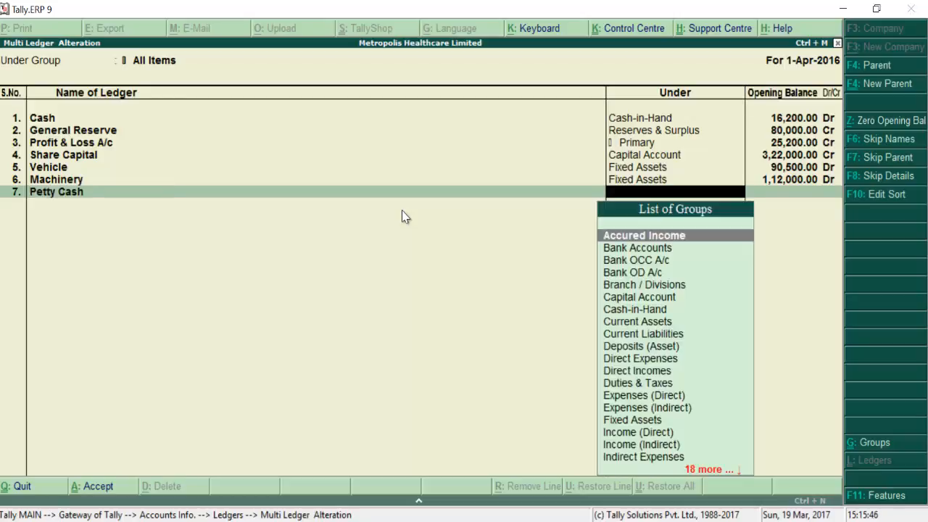
type("Ca")
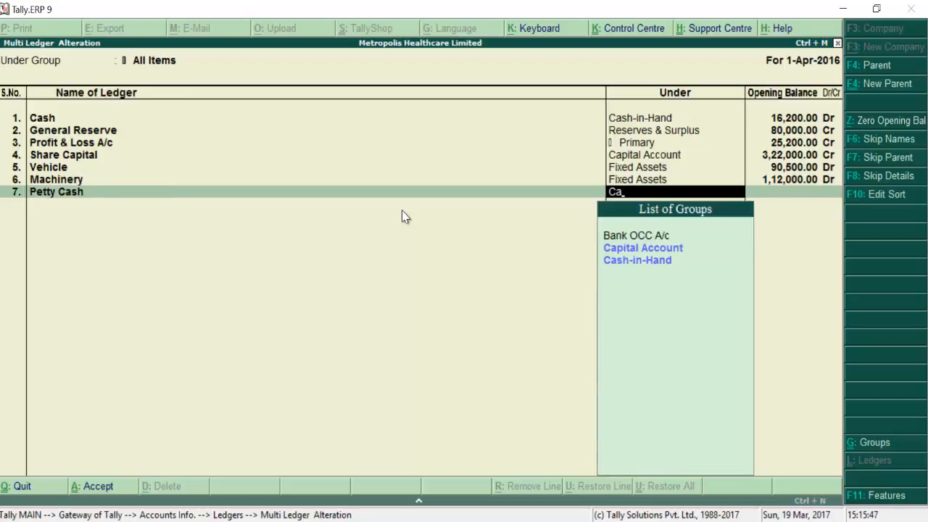
key("Down")
key("Down")
key("Return")
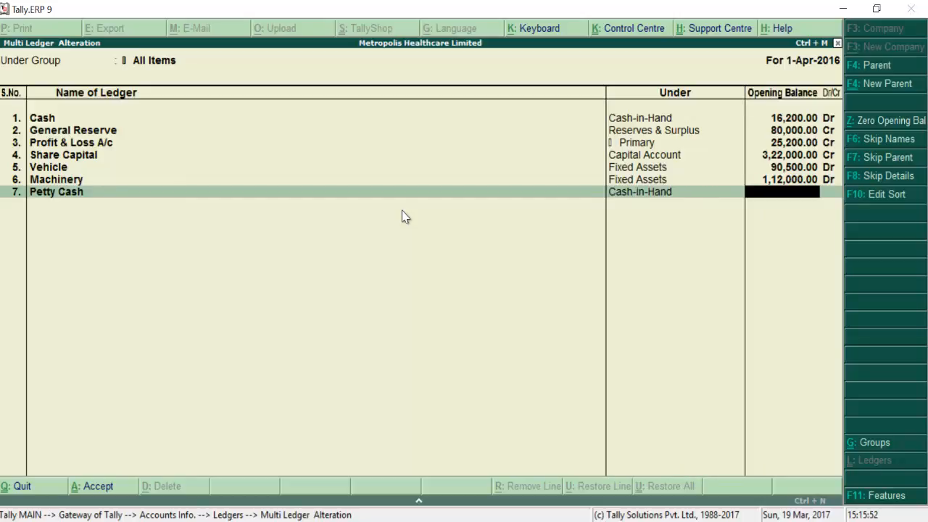
type("1,00")
type("000")
key("Return")
key("Return")
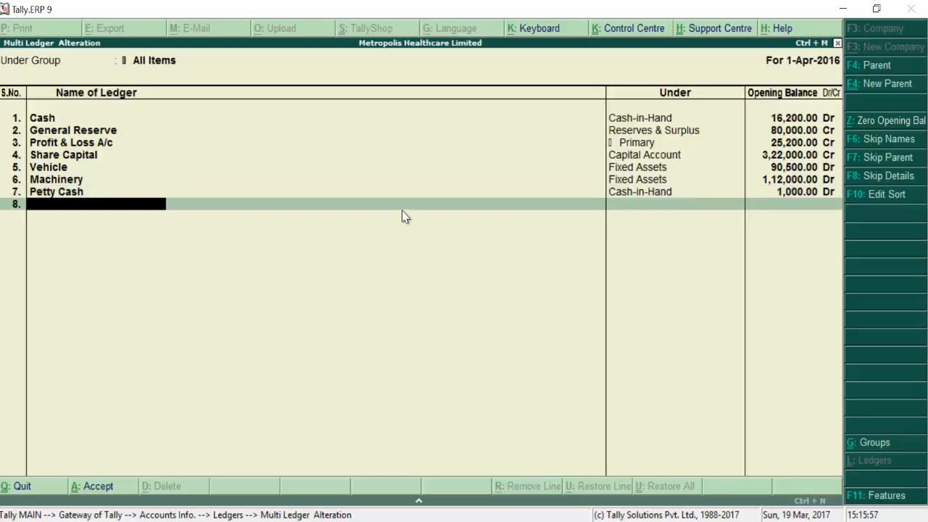
Step: Add a personal loan ledger under Unsecured Loans with a 16,500 Cr opening balance
type("Loan From Anil")
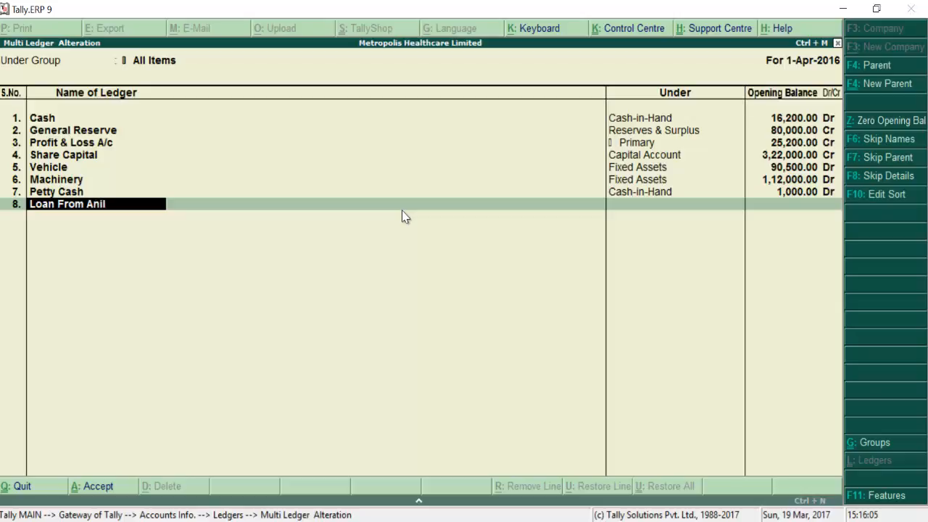
key("Return")
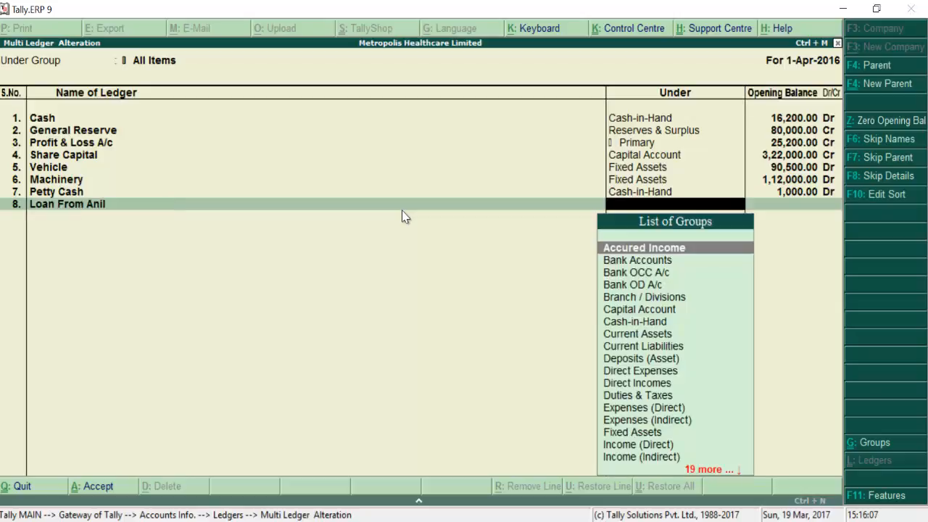
type("un")
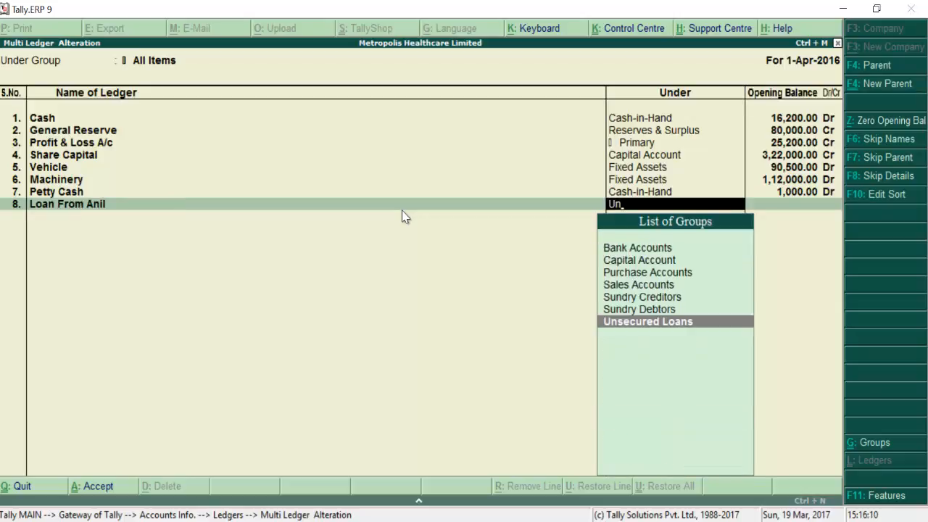
key("Return")
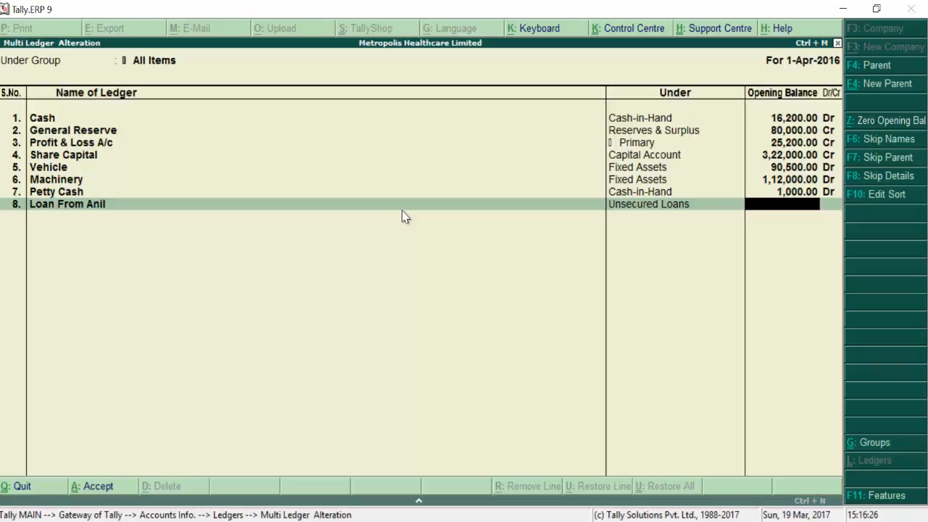
type("16500")
key("Return")
key("Return")
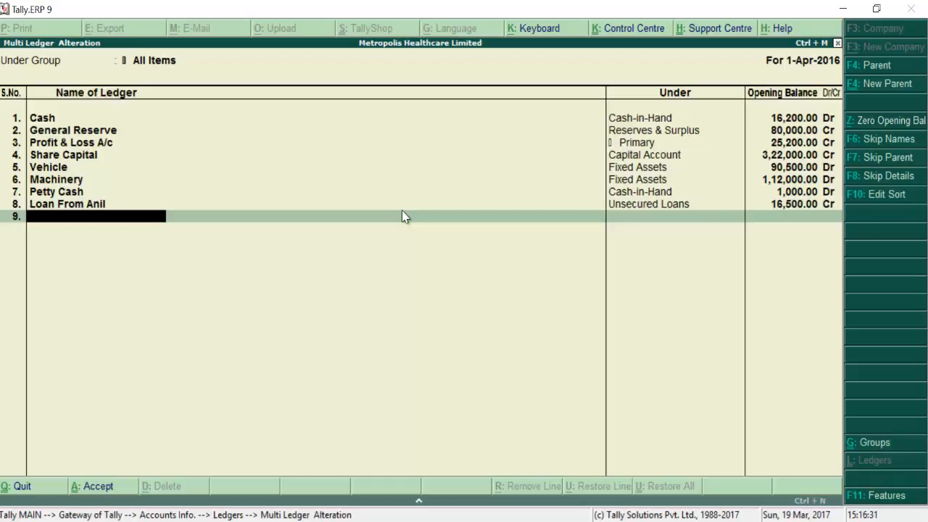
Step: Add Loan From HDFC under Secured Loans with a 1,15,000 Cr opening balance
type("Loan From HDFC")
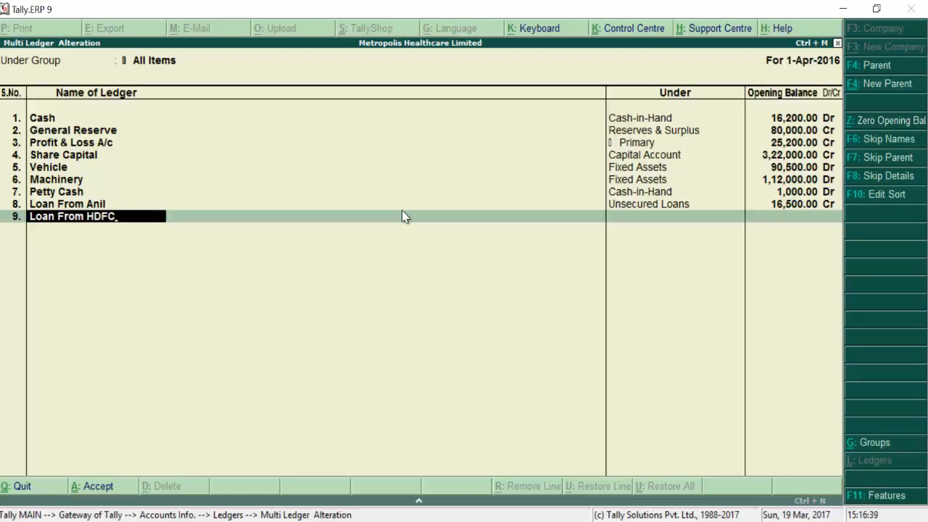
key("Return")
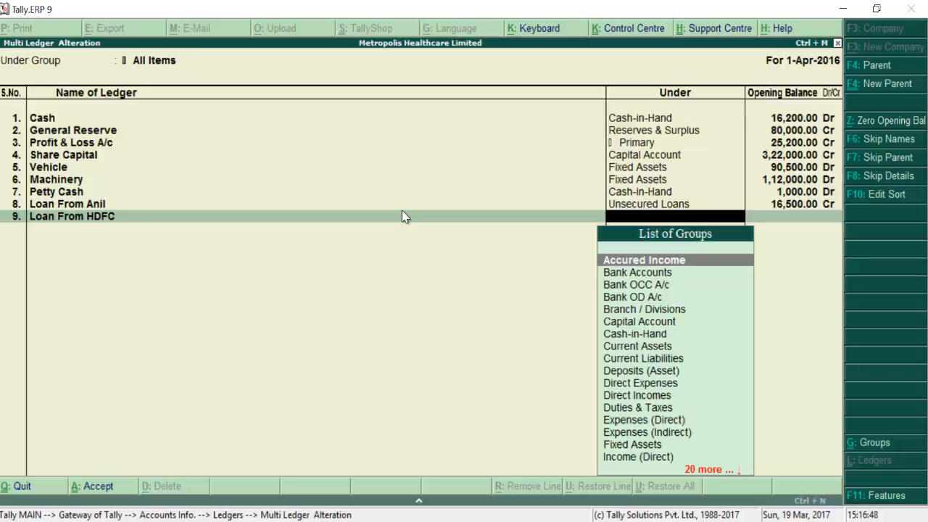
type("Se")
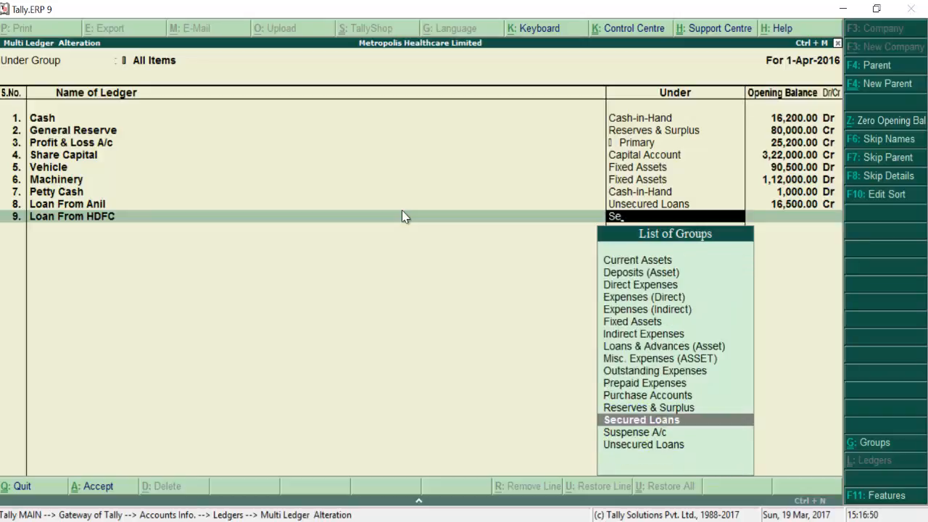
key("Return")
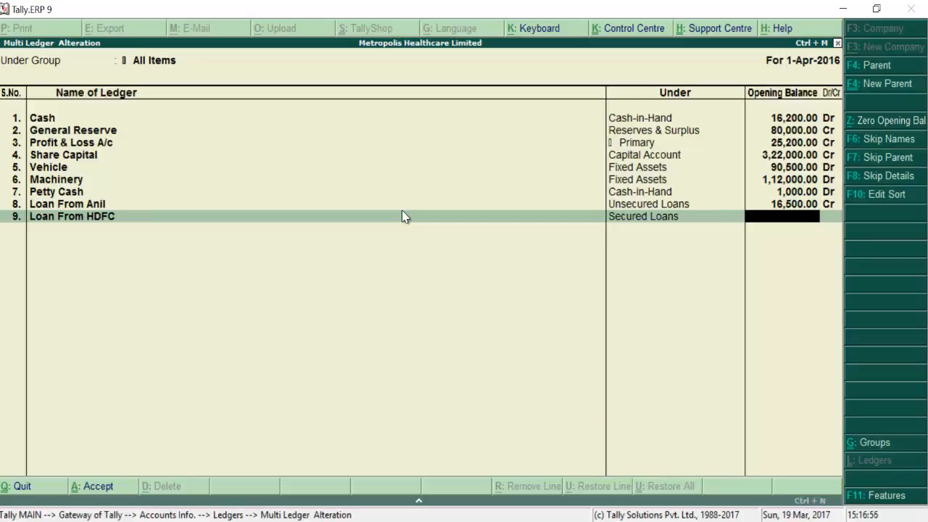
type("1,15,000")
key("Return")
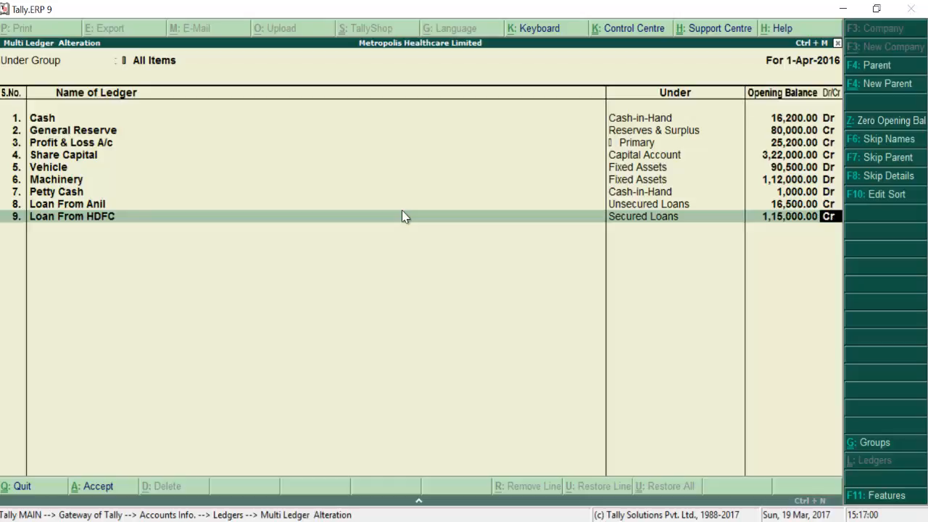
key("Return")
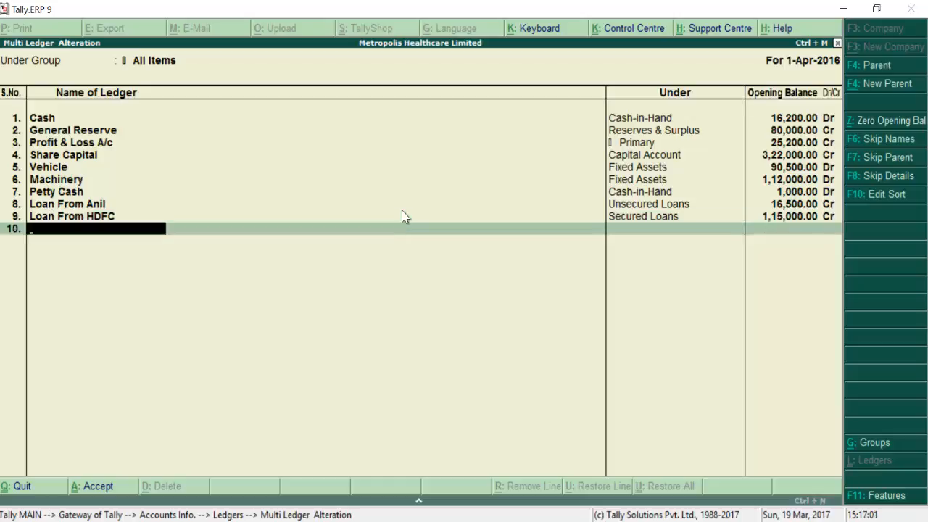
Step: Add Furniture under Fixed Assets with a 1,10,000 Dr opening balance, fixing a mistyped amount
type("Furniture")
key("Return")
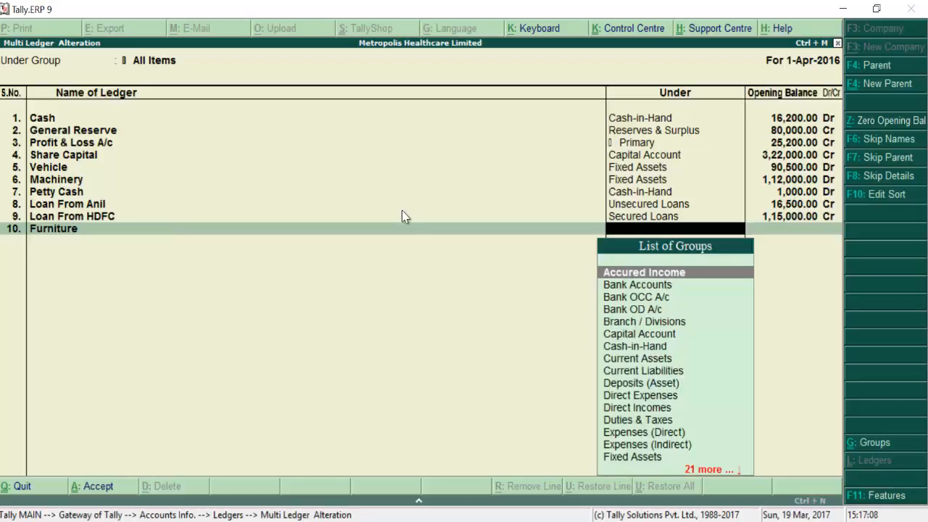
type("Fi")
key("Return")
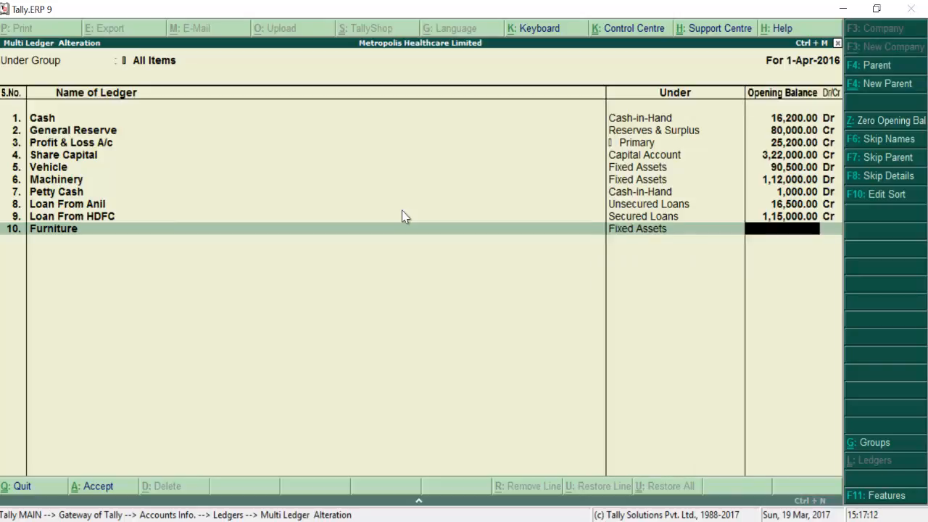
type("11000")
key("Return")
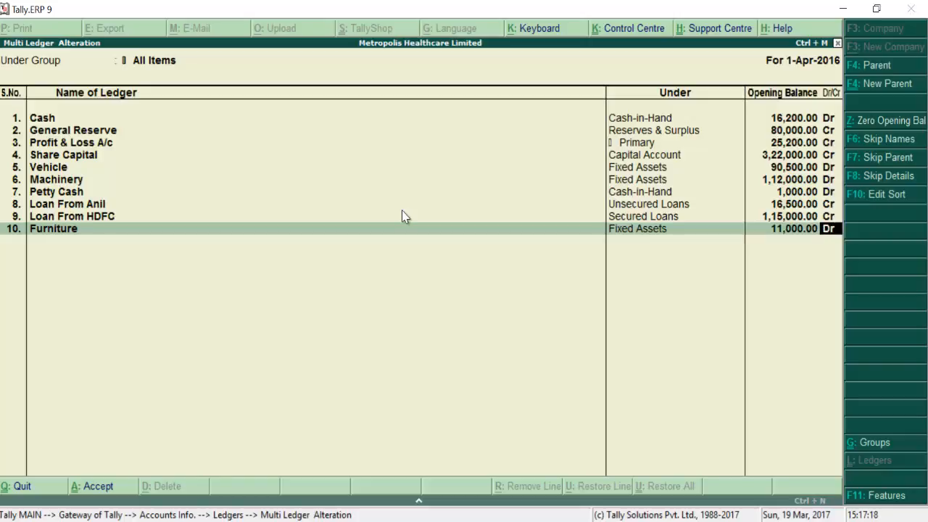
key("BackSpace")
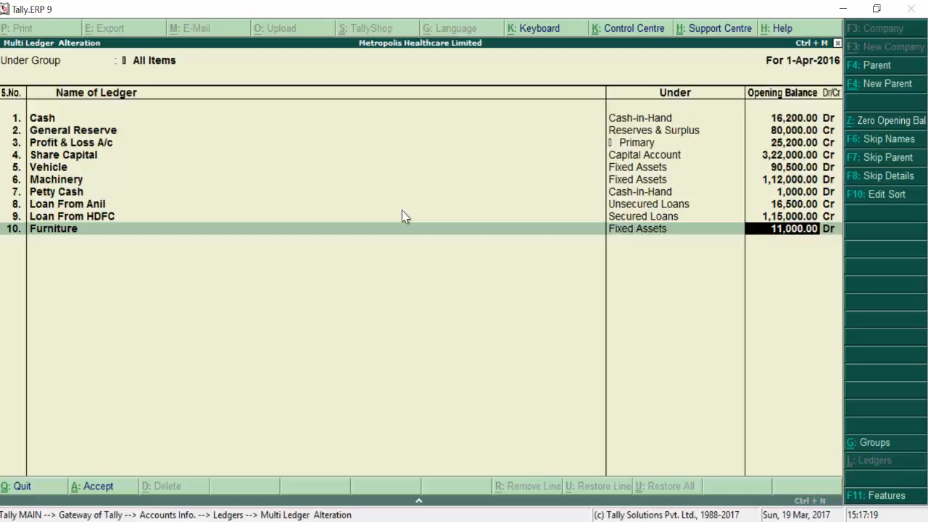
type("110000")
key("Return")
key("Return")
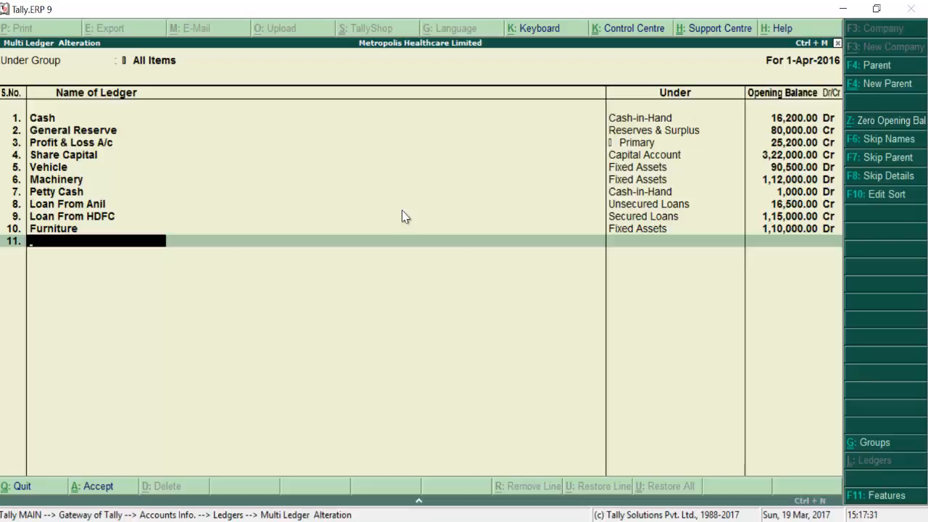
Step: Add a Corporation Bank ledger, including its account number, under Bank Accounts at 2,40,000 Dr
type("Corporation")
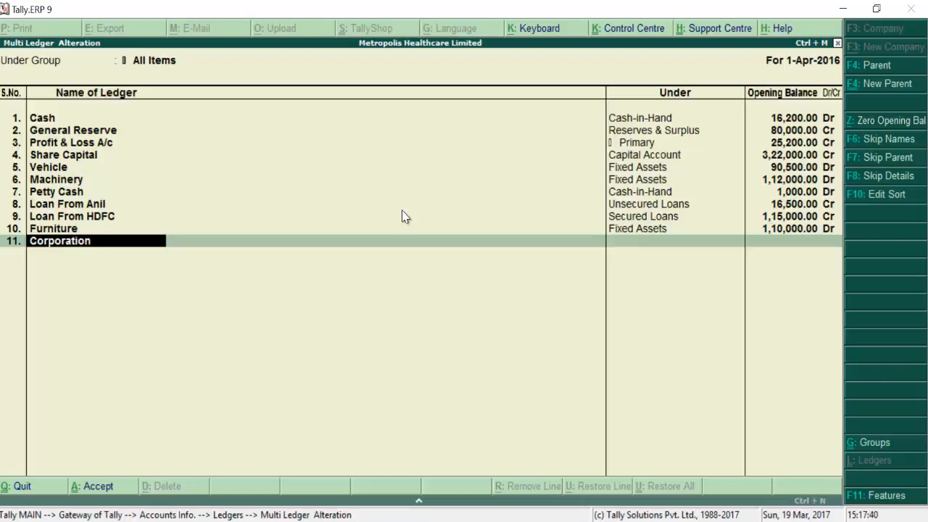
type(" Bank (A/c")
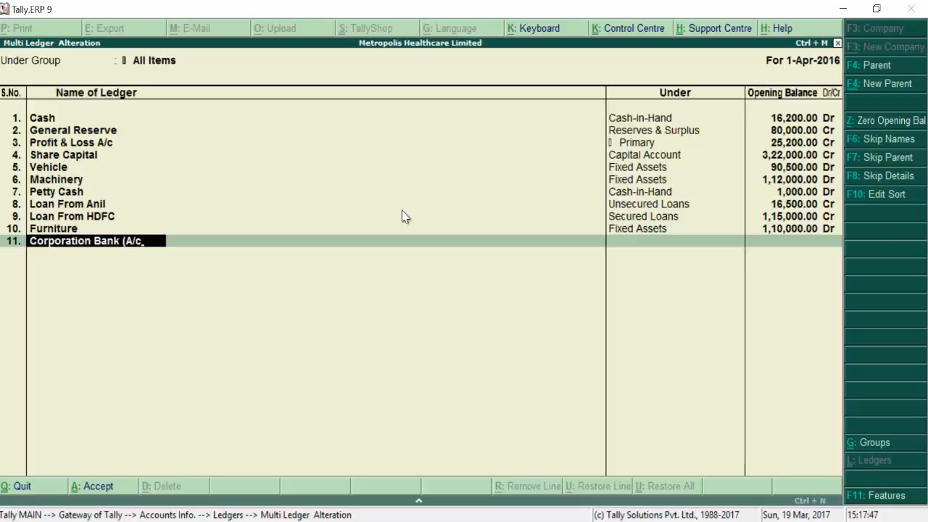
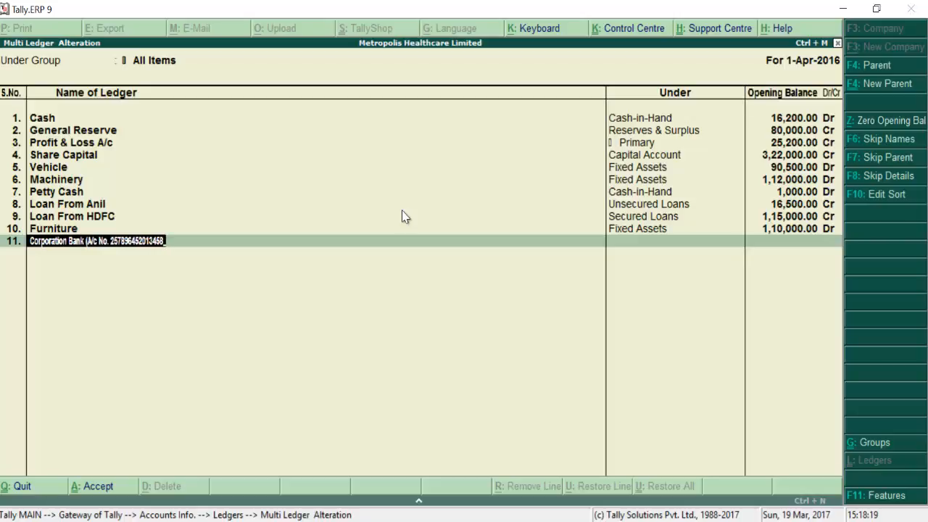
type(")")
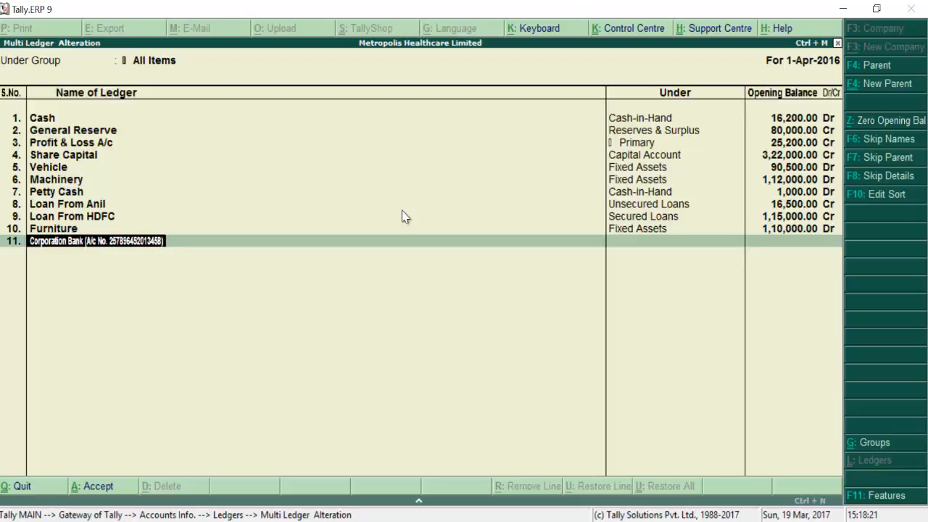
key("Return")
type("B")
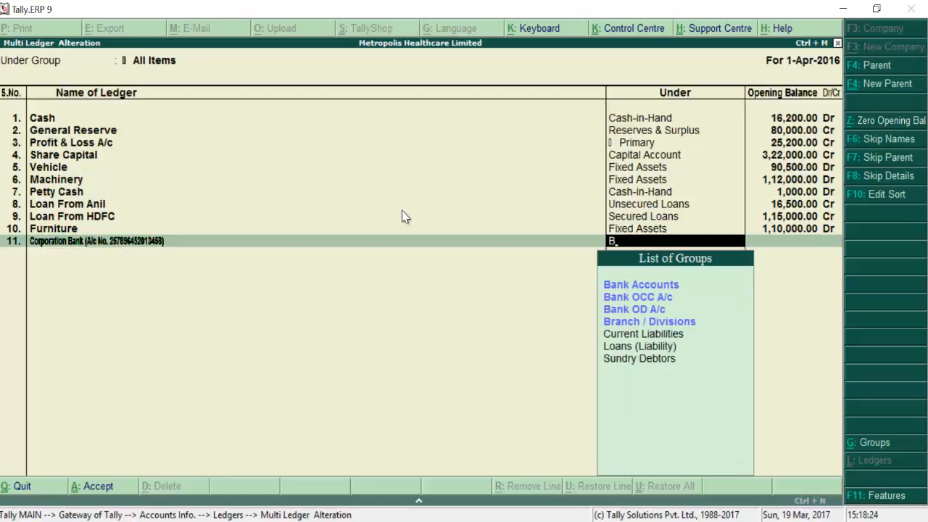
key("Return")
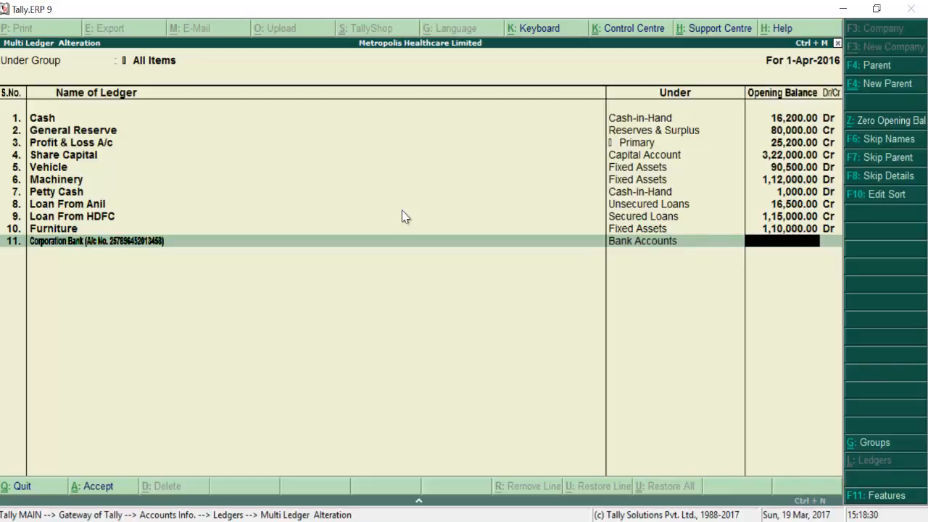
type("240000")
key("Return")
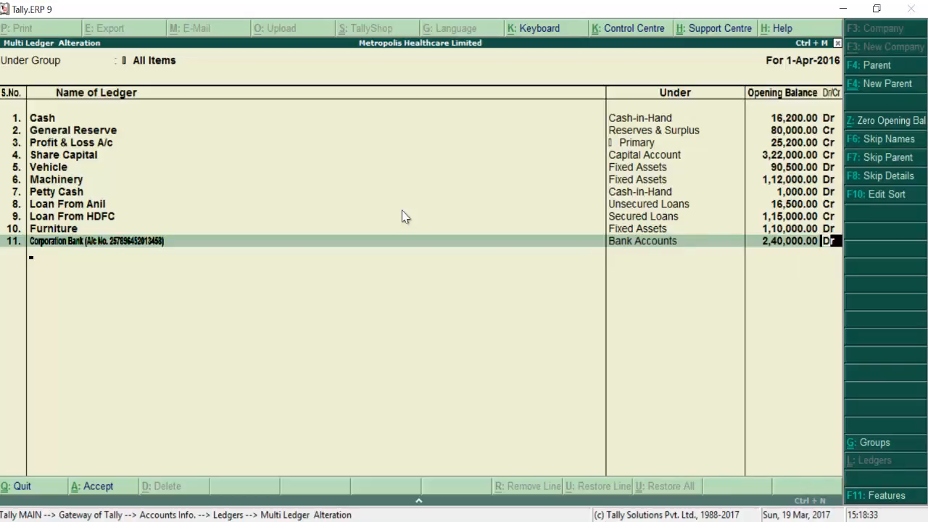
key("Return")
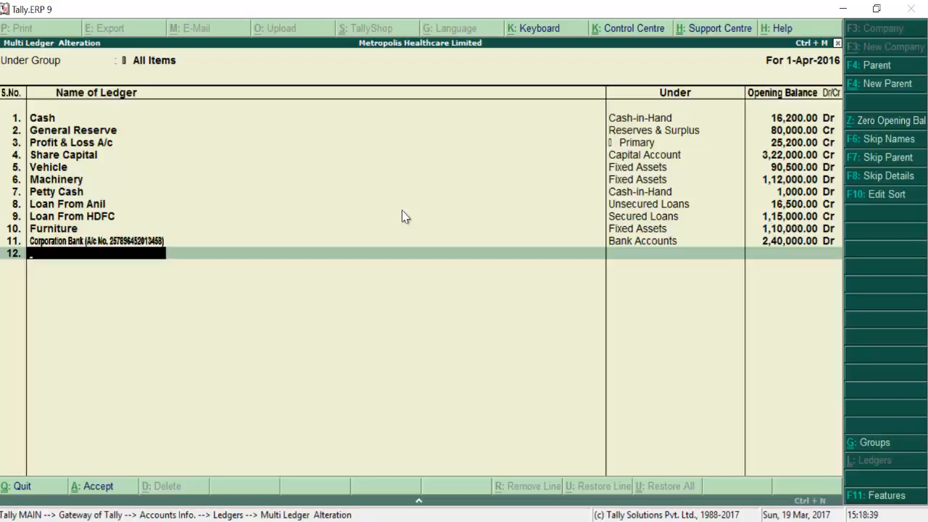
Step: Add Outstanding Electricity Bill under Outstanding Expenses with a 20,600 Cr opening balance
type("Outstanding Elect")
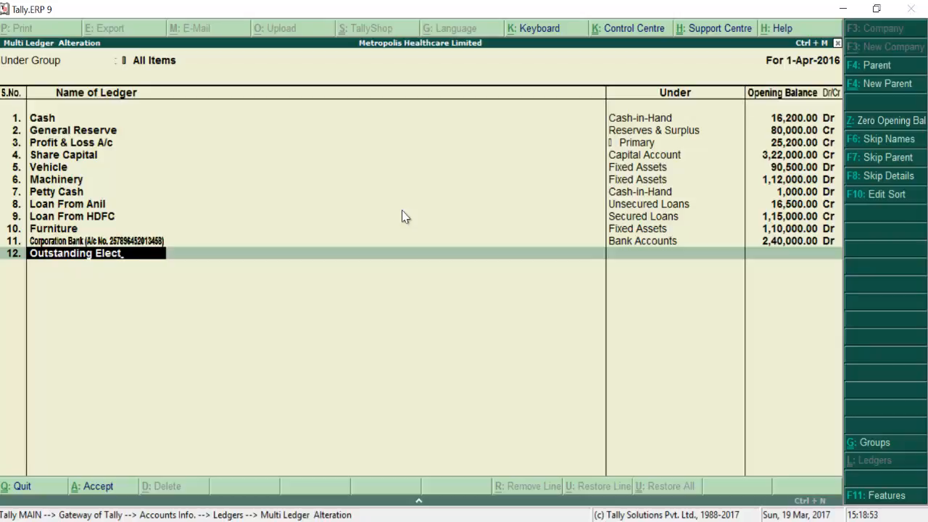
type("ricity Bill")
key("Return")
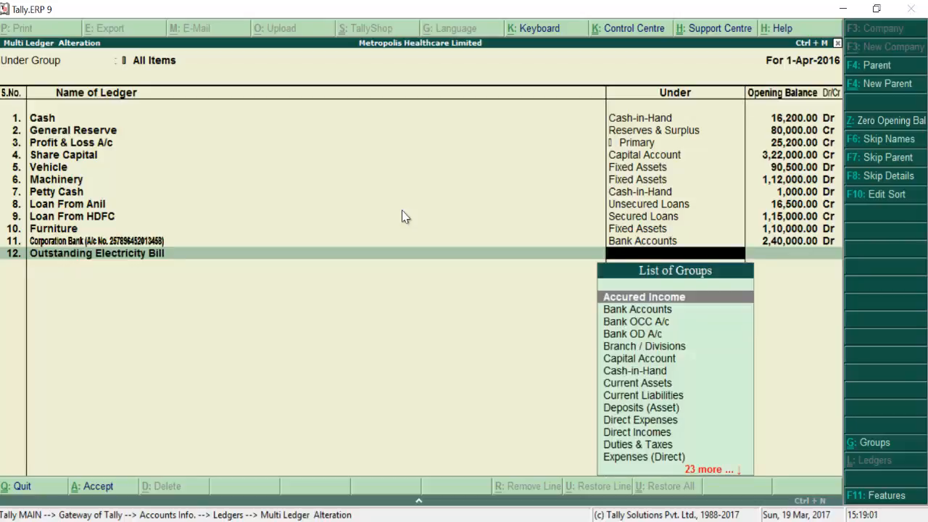
type("O")
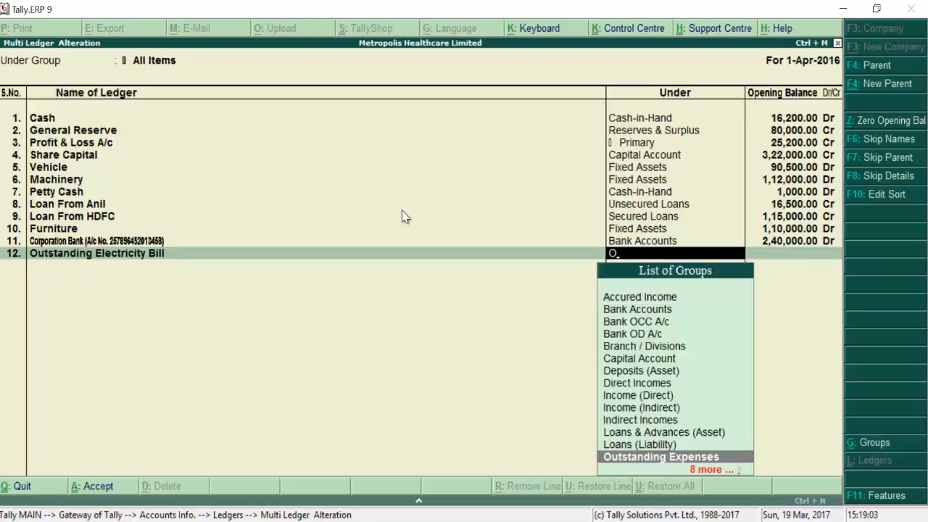
key("Return")
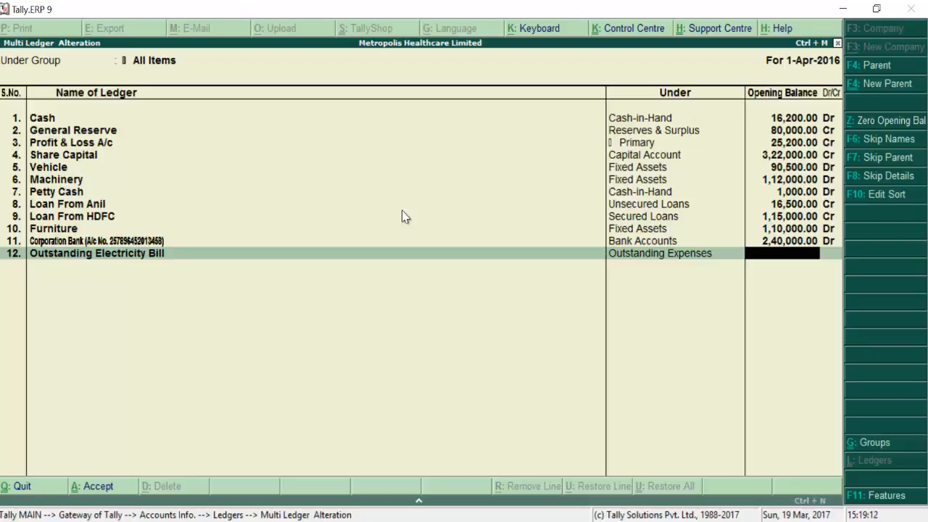
type("2")
type("600")
key("BackSpace")
key("BackSpace")
key("BackSpace")
type("0")
type("600")
key("Return")
type("c")
key("Return")
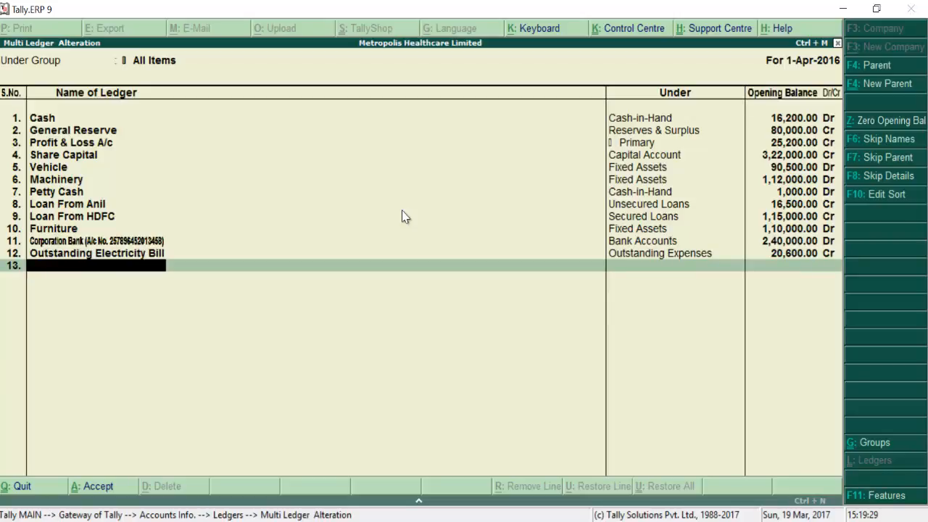
Step: Add Prepaid Rent under Prepaid Expenses with a 3,500 Dr opening balance
type("Prepaid Rent")
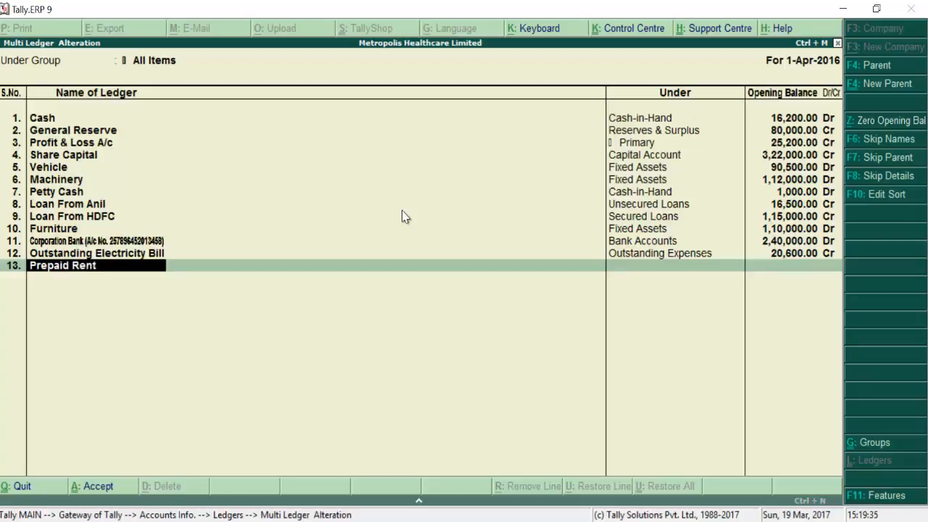
key("Return")
type("P")
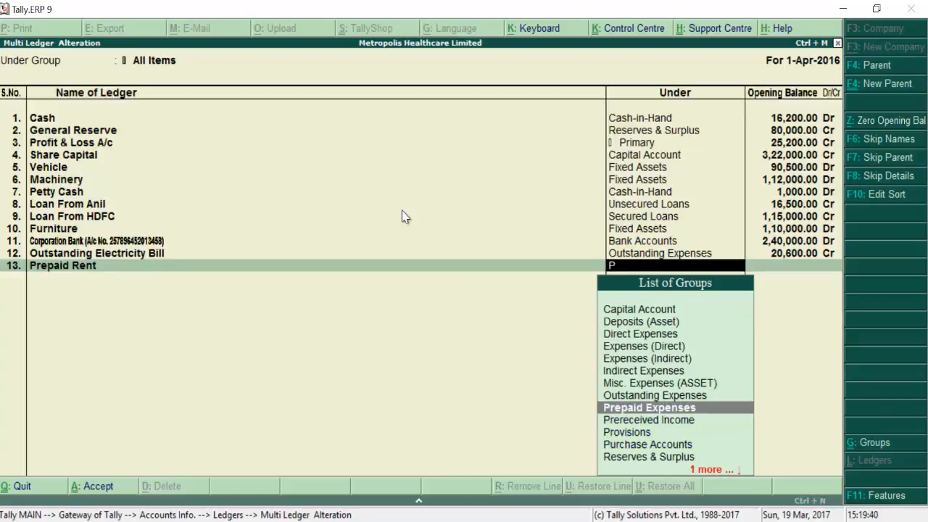
key("Return")
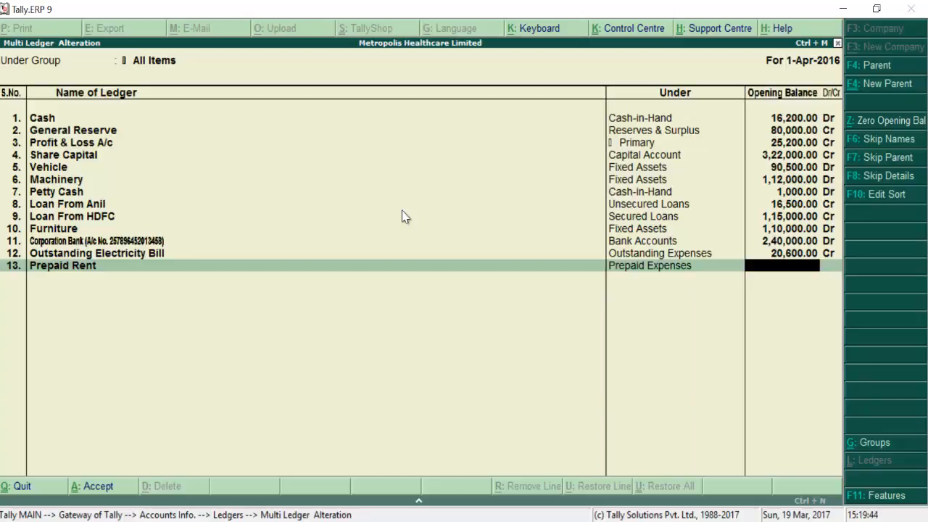
type("3500")
key("Return")
key("Return")
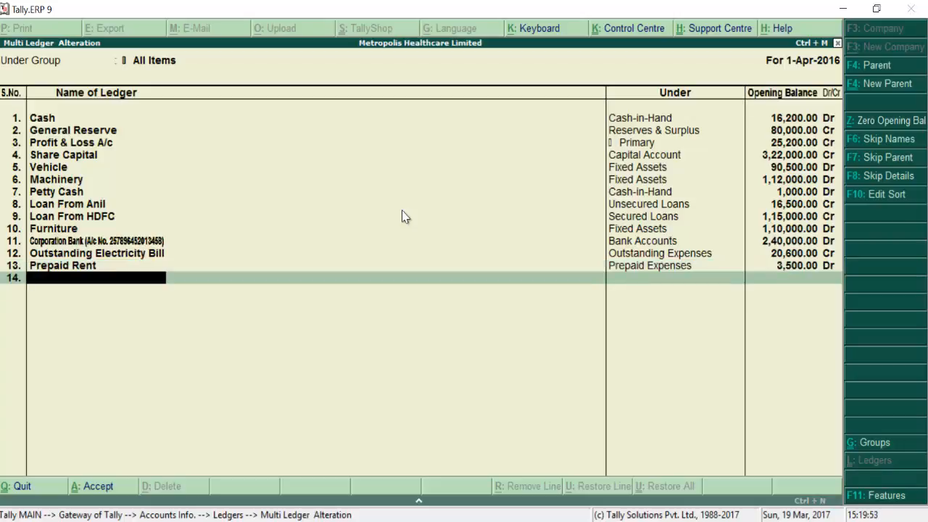
Step: Add Investmet at IDBI under Investments with a 7,800 Dr opening balance
type("Investmet at")
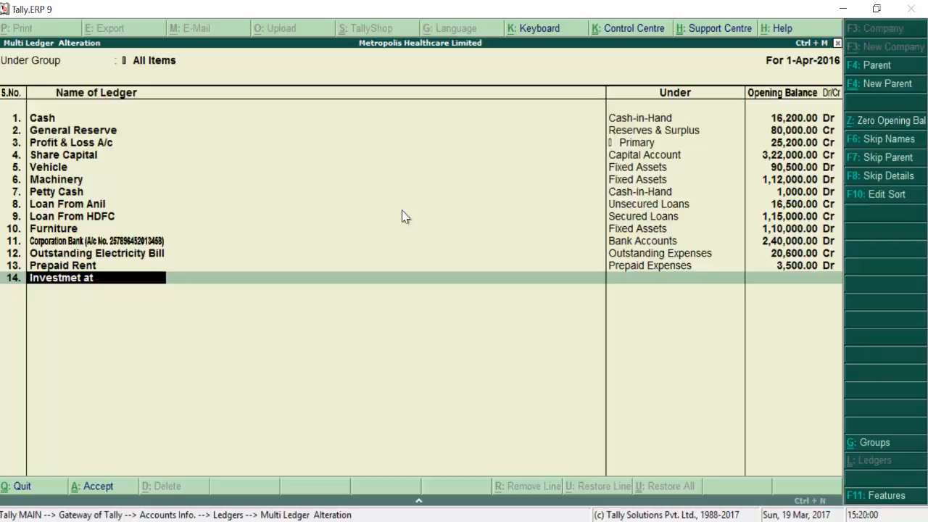
type(" IDBI")
key("Return")
type("In")
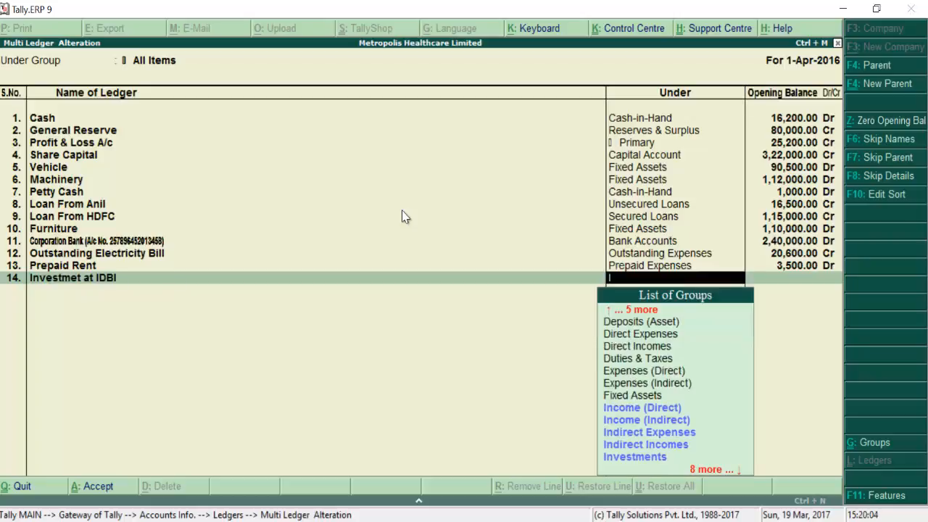
key("Down")
key("Down")
key("Down")
key("Down")
key("Return")
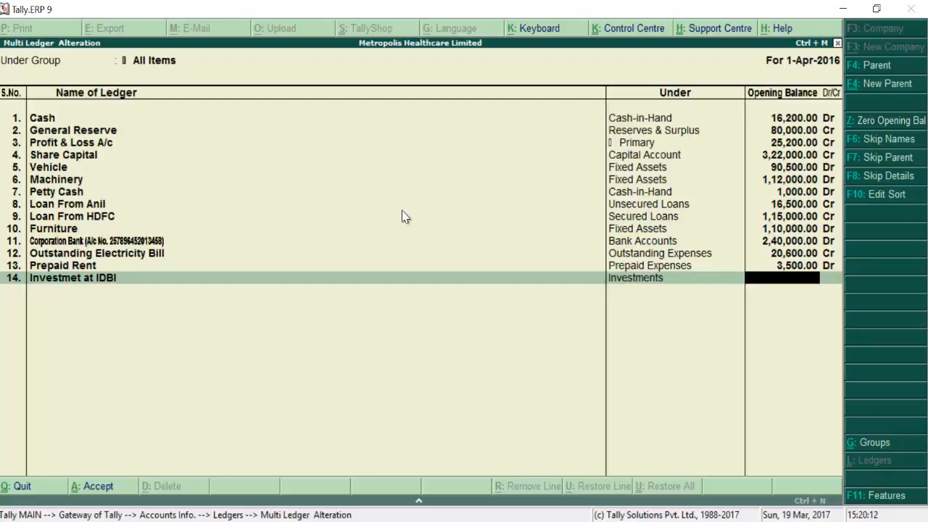
type("7800")
key("Return")
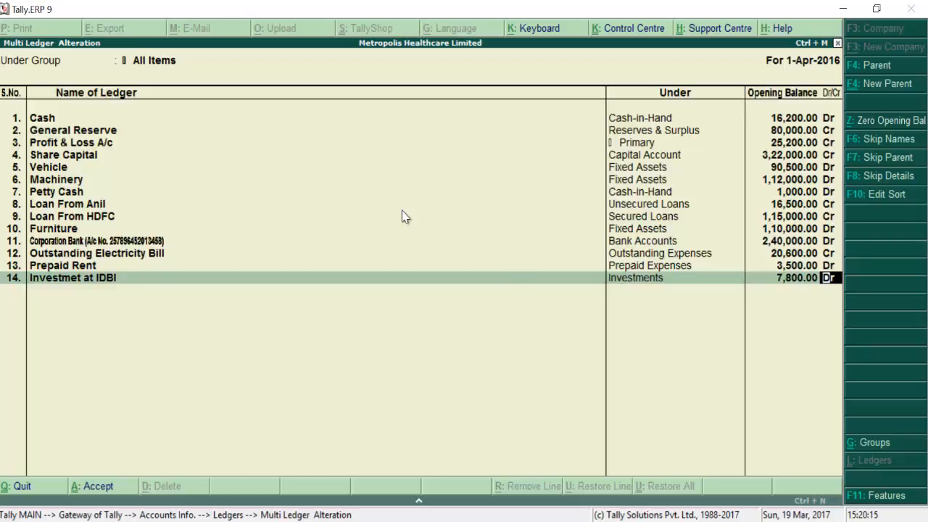
key("Return")
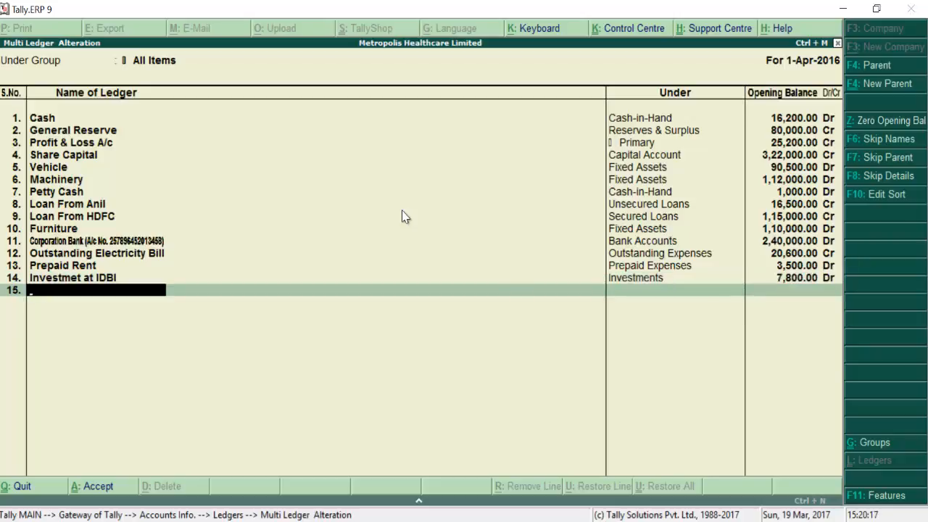
Step: Add Drawings under Capital Account with a 12,000 Dr opening balance
type("Drawings")
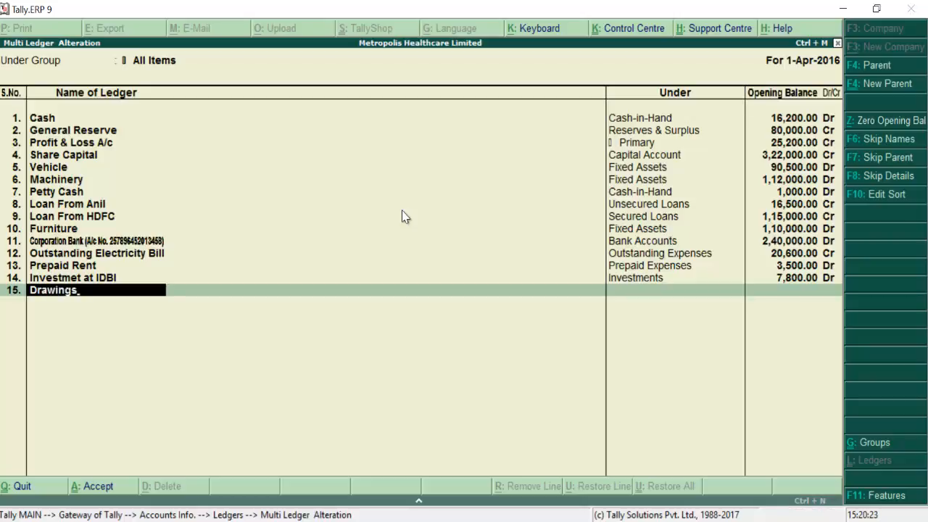
key("Return")
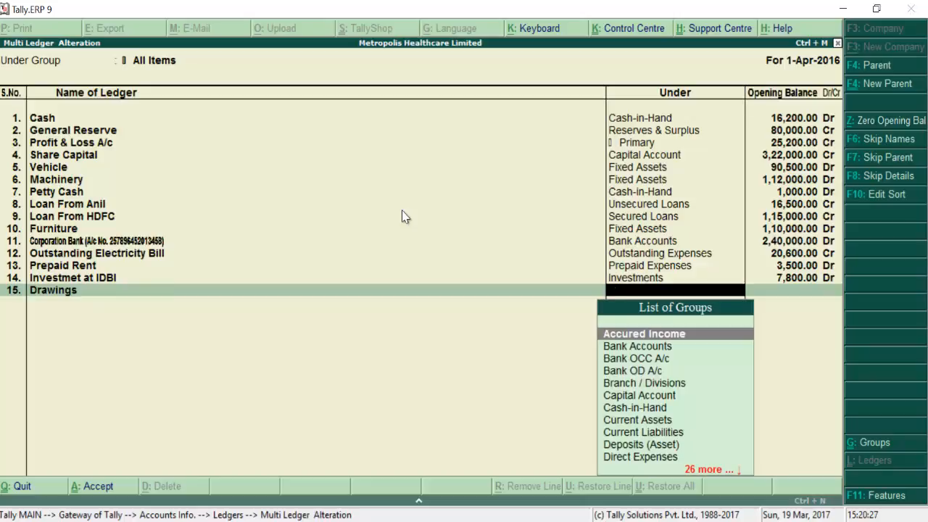
type("C")
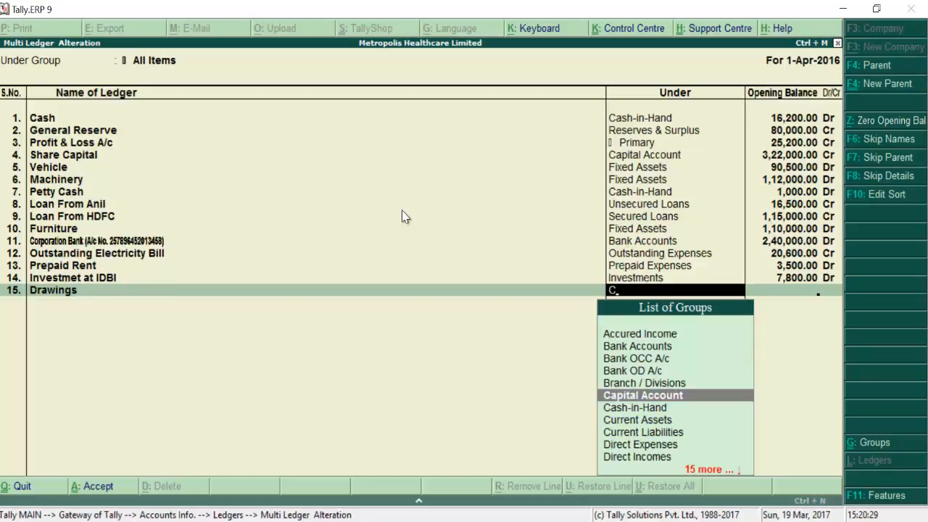
key("Return")
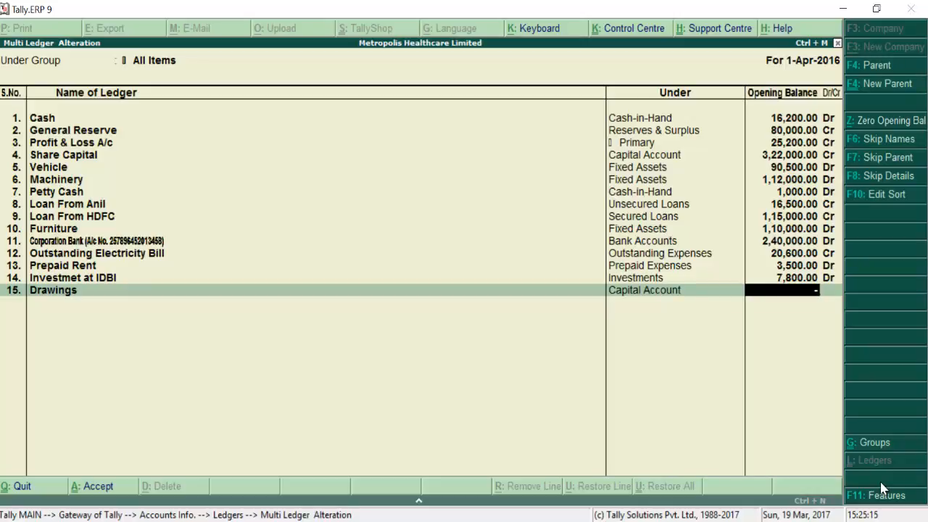
type("12")
type("000")
key("Return")
key("Return")
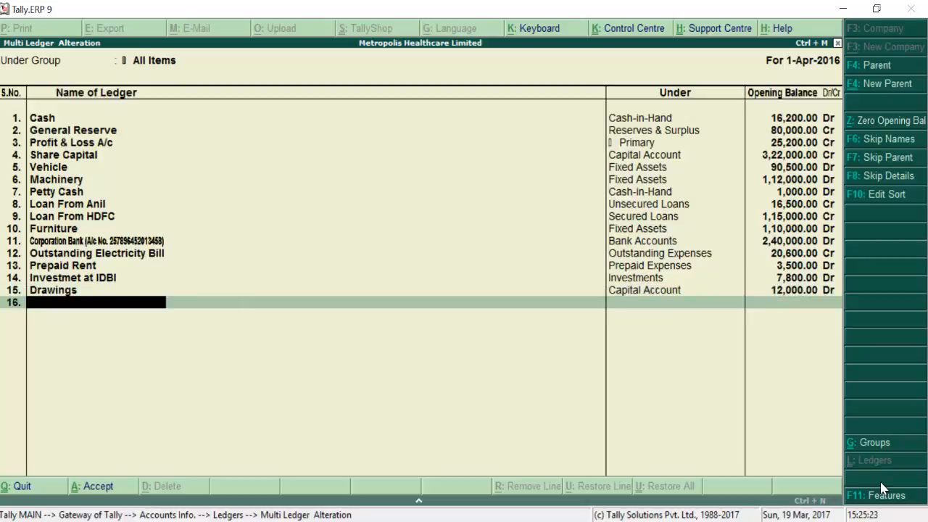
Step: Add the Computer ledger under Fixed Assets at 25,200 Dr, accept all ledgers and exit to Gateway
type("Computer")
key("Return")
type("Fi")
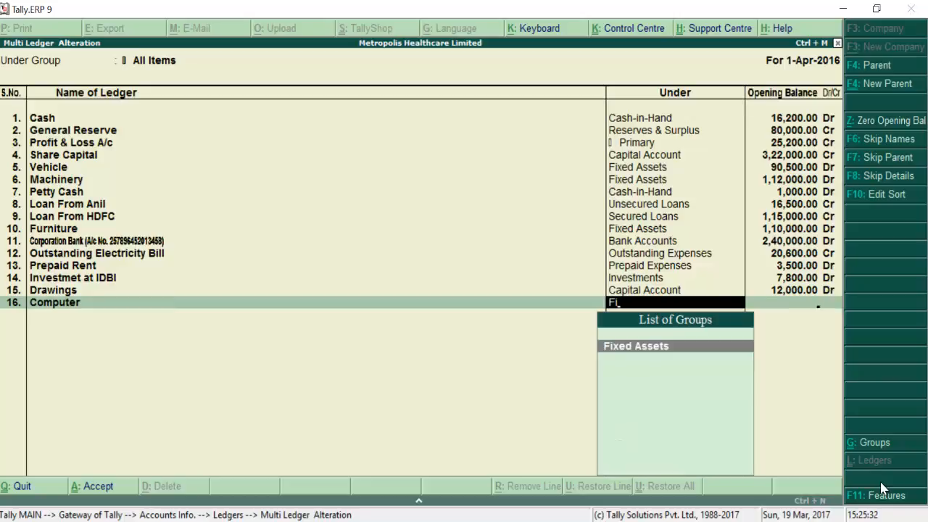
key("Return")
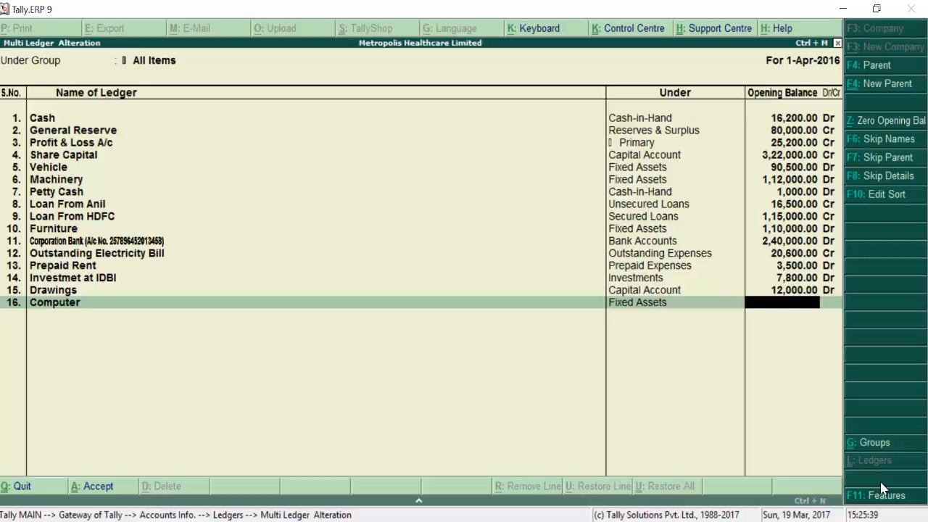
type("25200")
key("Return")
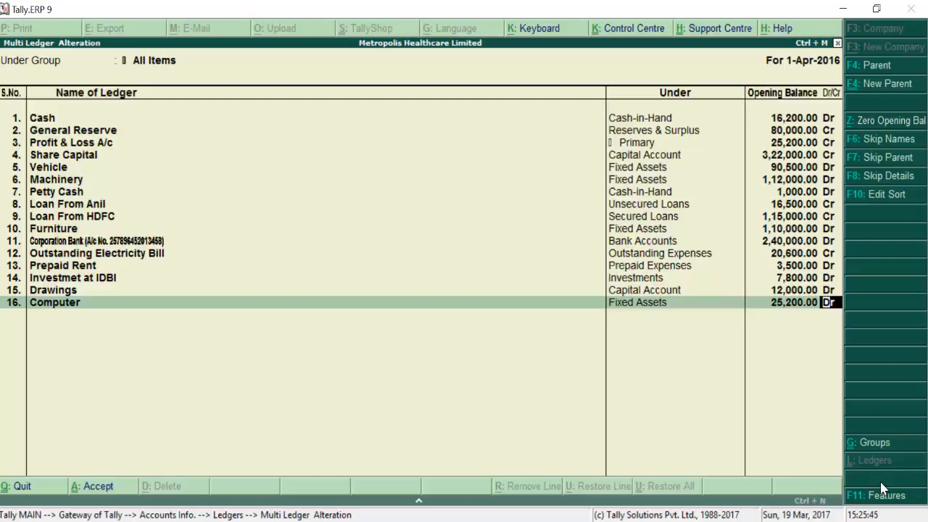
key("Return")
key("Return")
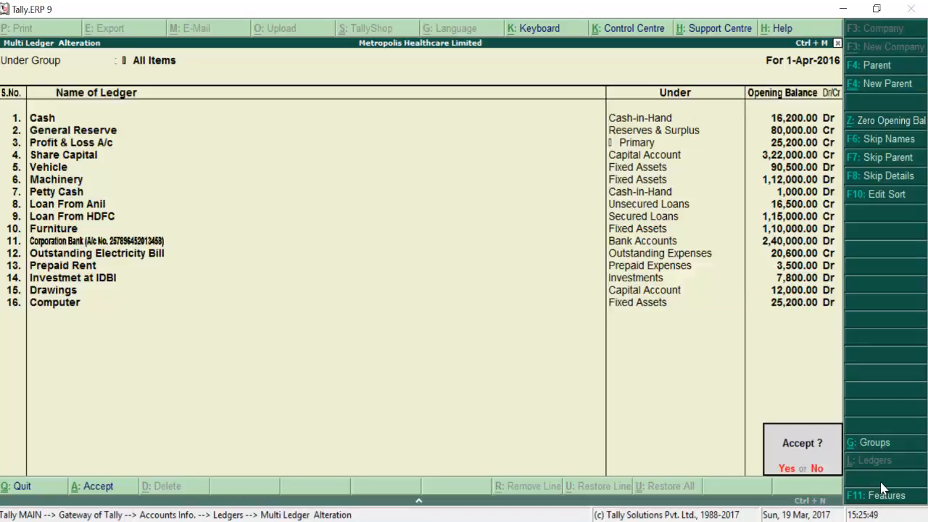
key("Return")
key("Escape")
key("Escape")
key("Escape")
key("Escape")
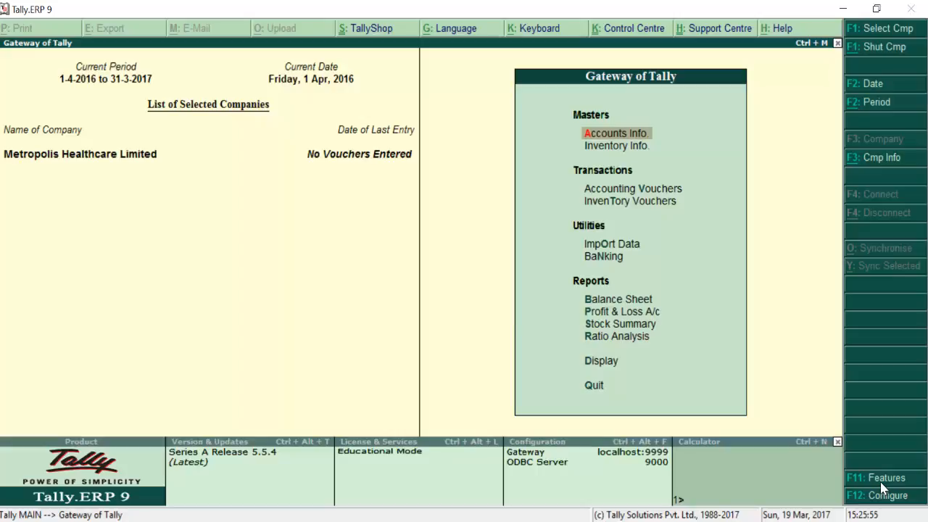
Step: Display the Trial Balance: 6,18,200.00 totals with a 38,900.00 opening-balance difference
key("alt+Tab")
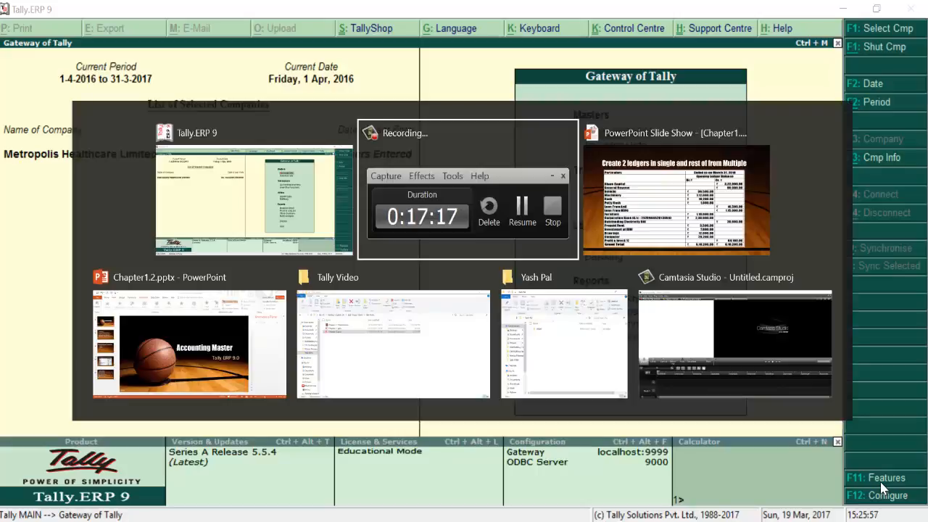
key("alt+shift+Tab")
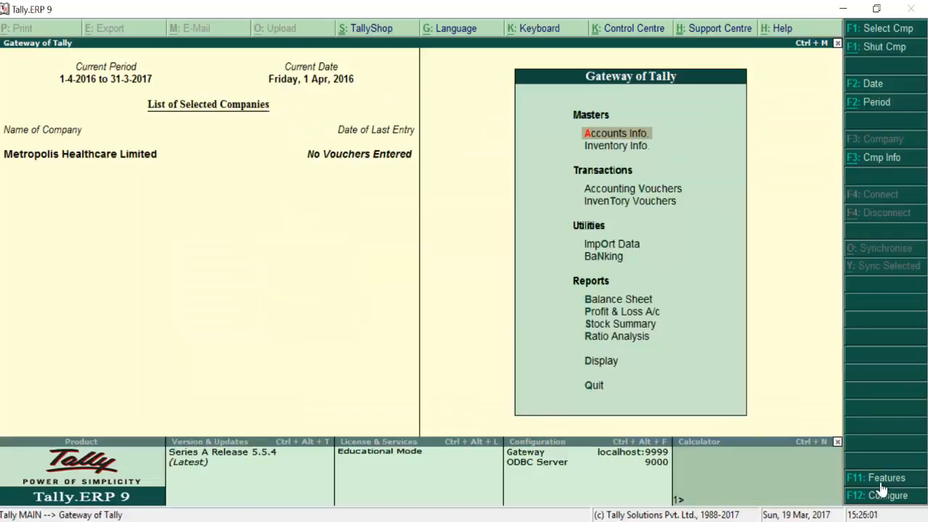
key("Down")
key("Down")
key("Down")
key("Down")
key("Down")
key("Down")
key("Down")
key("Down")
key("Down")
key("Down")
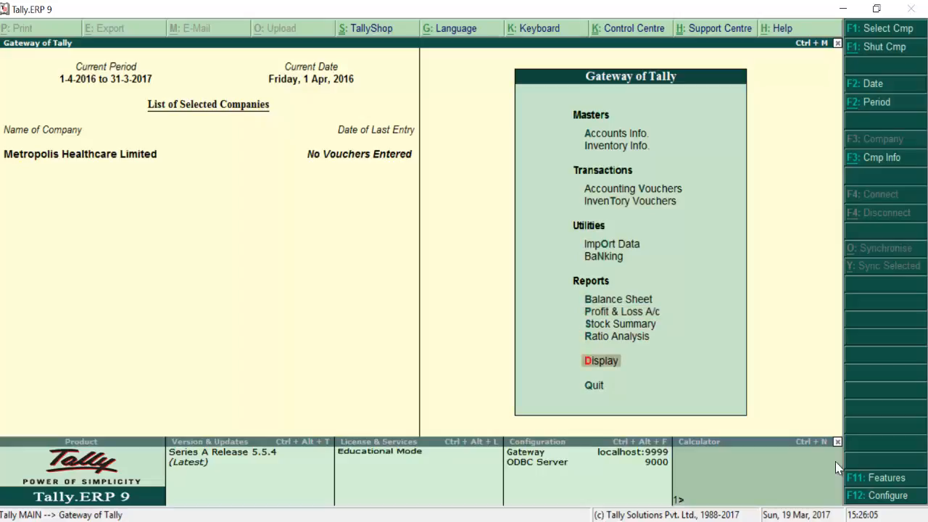
key("Return")
key("Down")
key("Up")
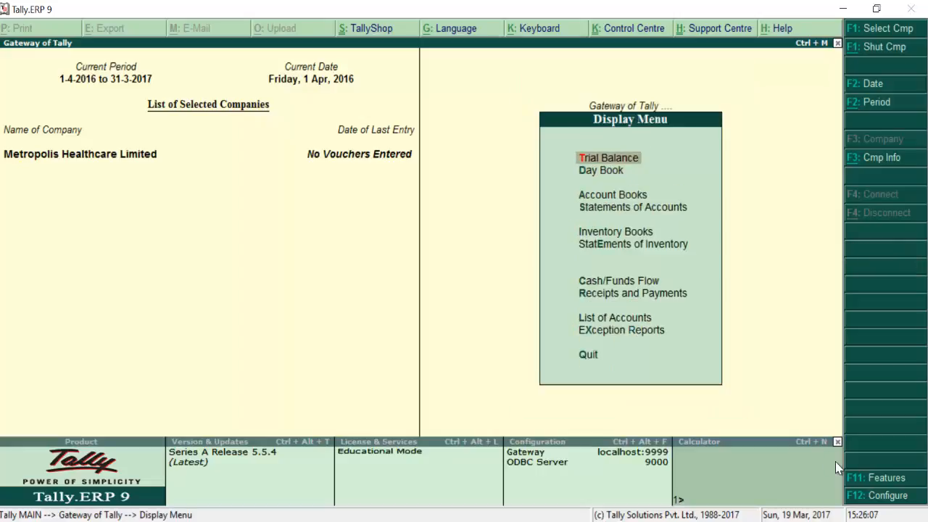
key("Return")
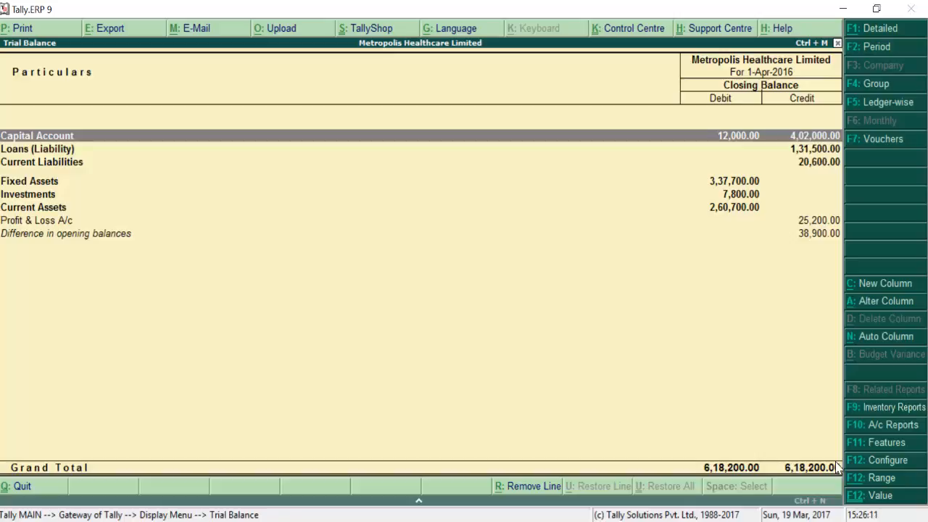
key("alt+Tab")
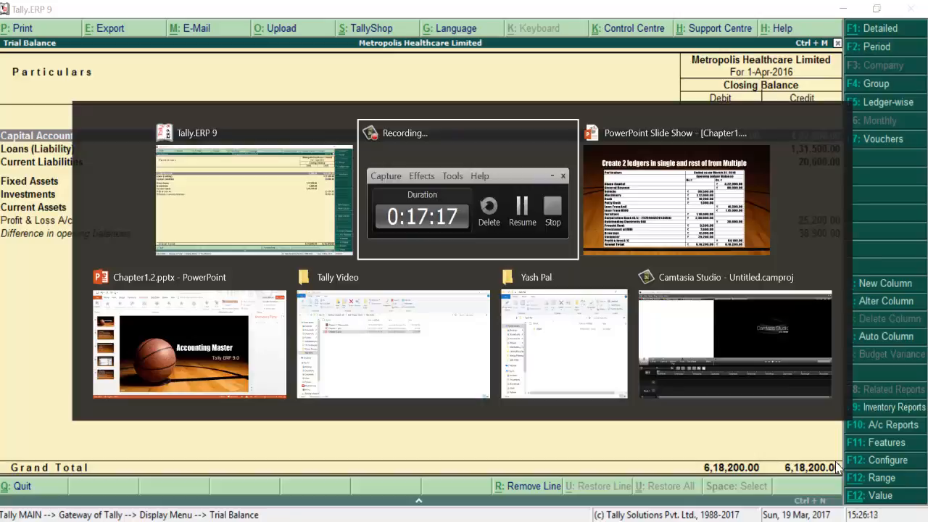
Step: Advance the slideshow to the Additional Information slide requesting the two provision ledgers (9500 and 16000)
key("alt+Tab")
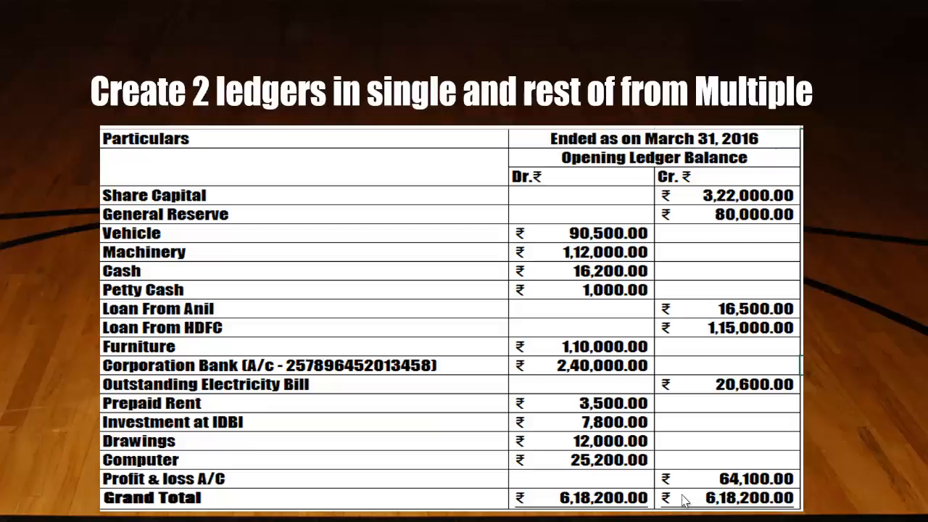
left_click(681, 500)
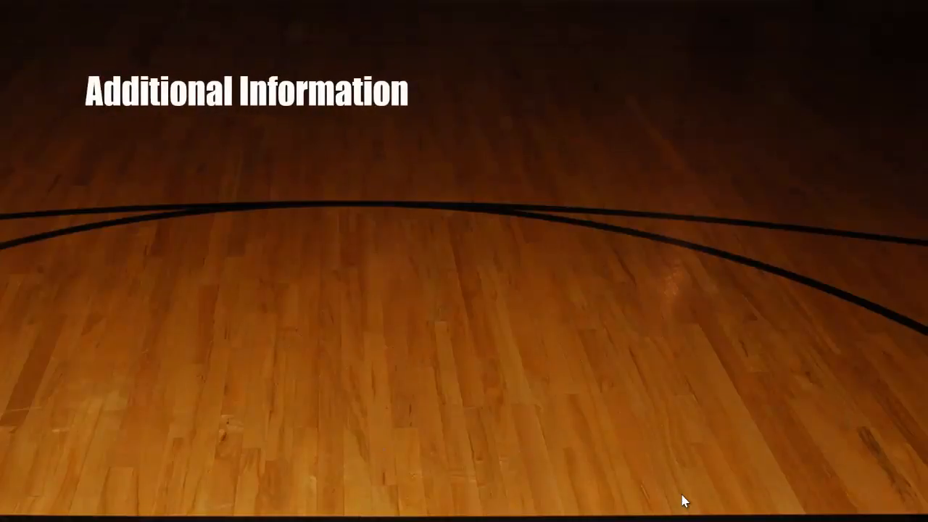
left_click(681, 500)
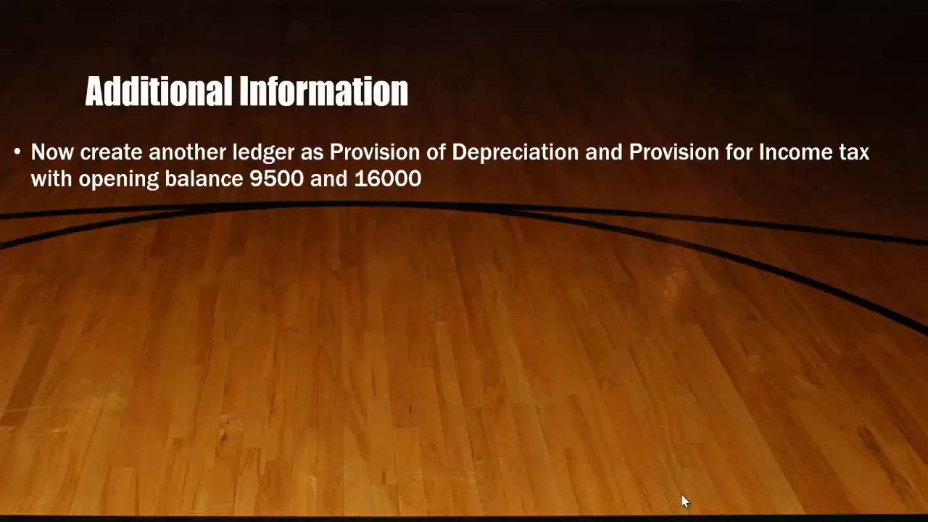
key("alt+Tab")
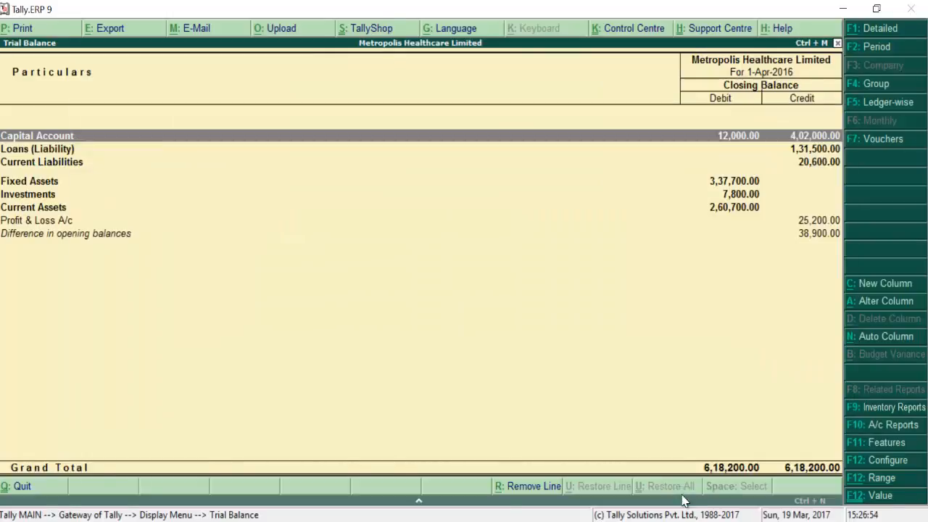
Step: Go from the Trial Balance to Accounts Info and start a new single ledger
key("Escape")
key("Escape")
key("Up")
key("Up")
key("Up")
key("Up")
key("Up")
key("Up")
key("Up")
key("Up")
key("Up")
key("Up")
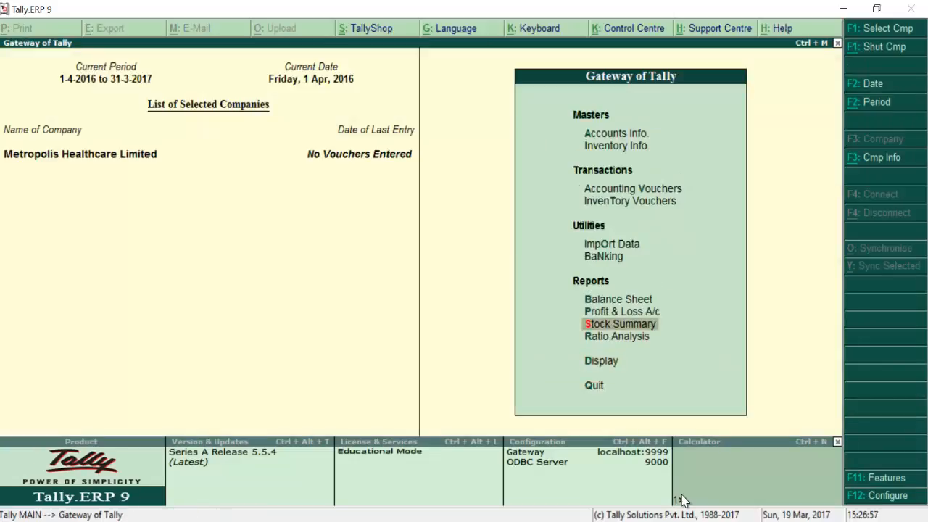
key("Return")
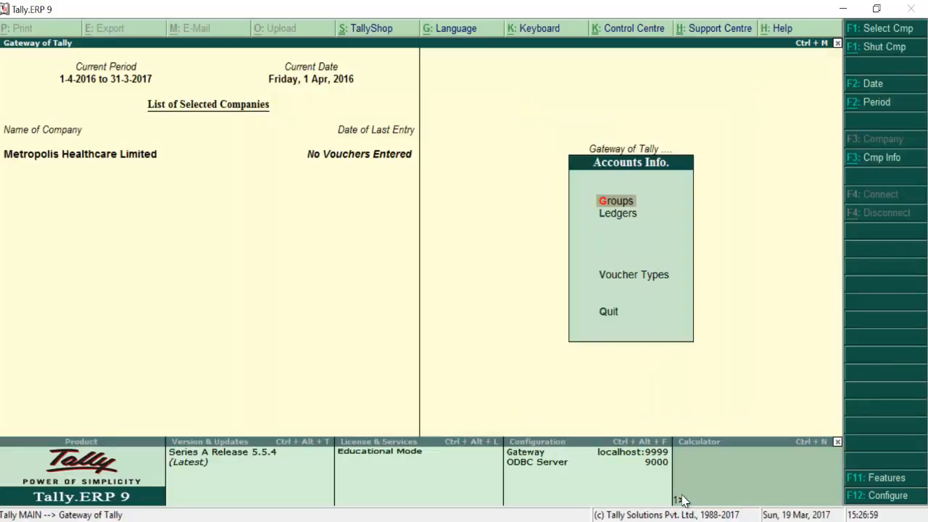
key("Down")
key("Return")
key("Return")
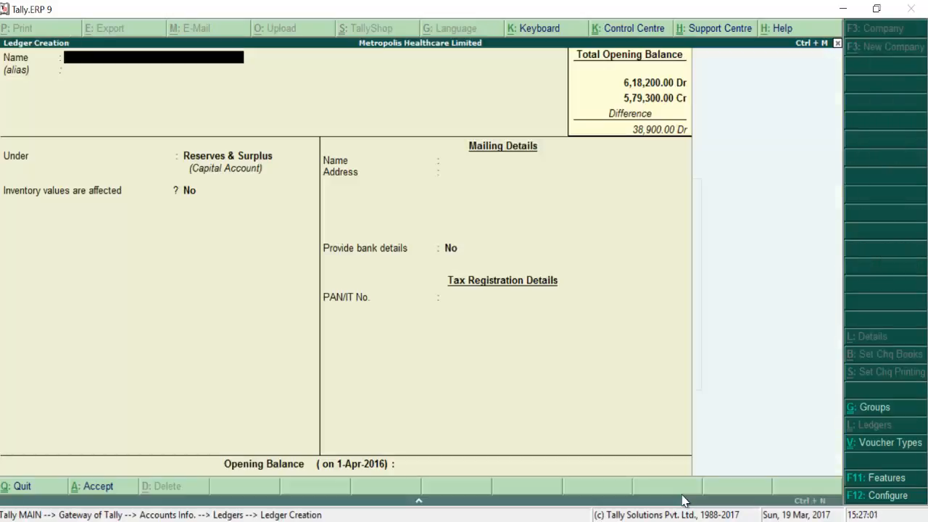
Step: Create Provision For Depreciation under Provisions with a 9,500 Cr opening balance
type("Provision Fo")
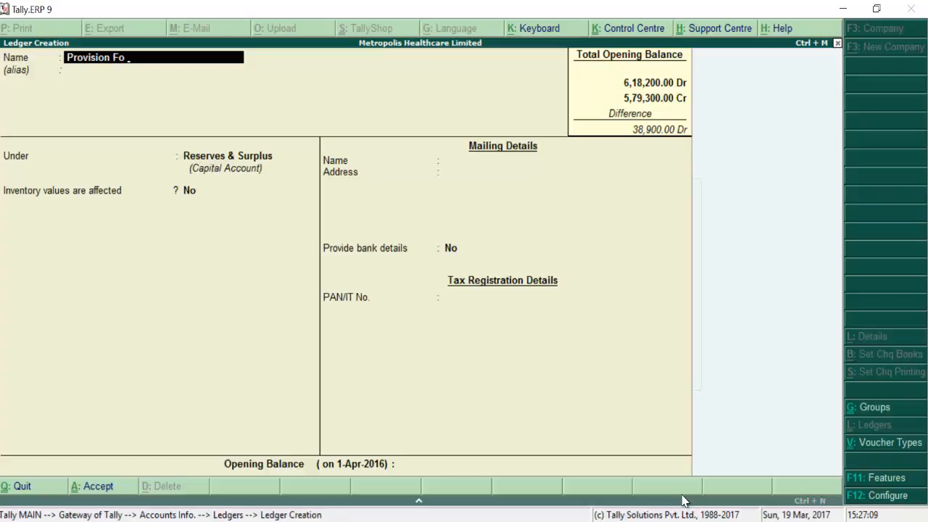
type("r Depreciation")
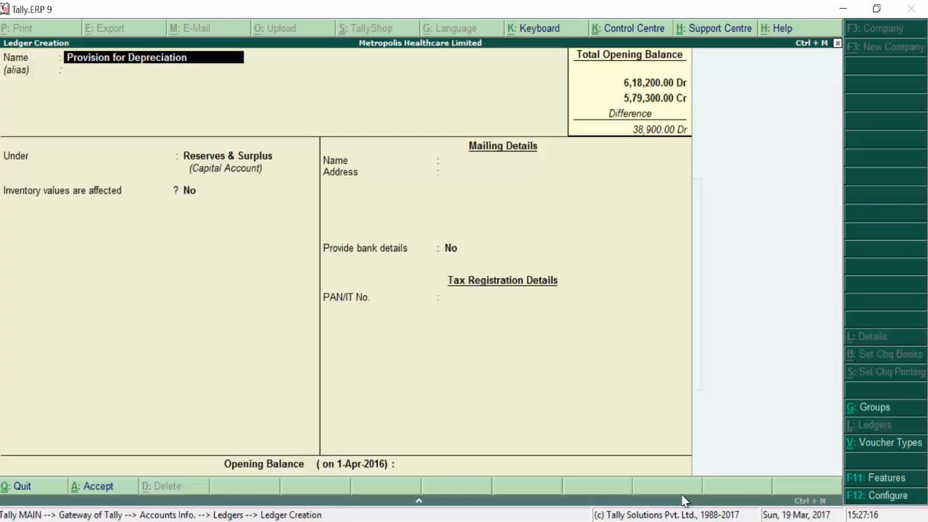
key("Return")
key("Return")
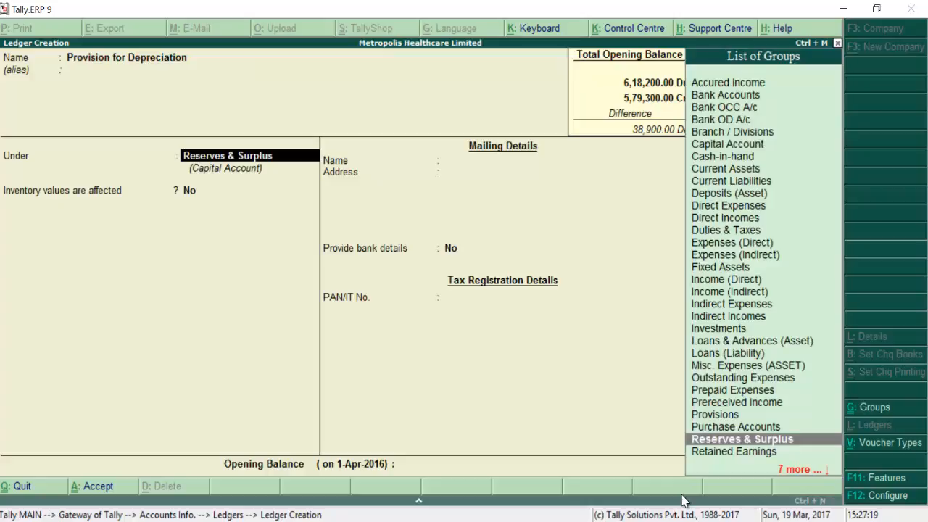
type("P")
key("Down")
key("Down")
key("Down")
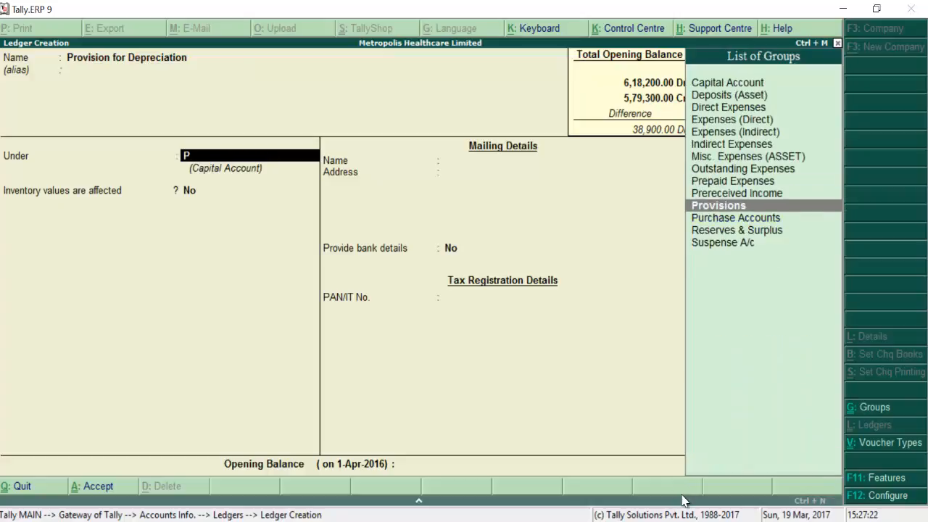
key("Return")
key("Return")
key("Return")
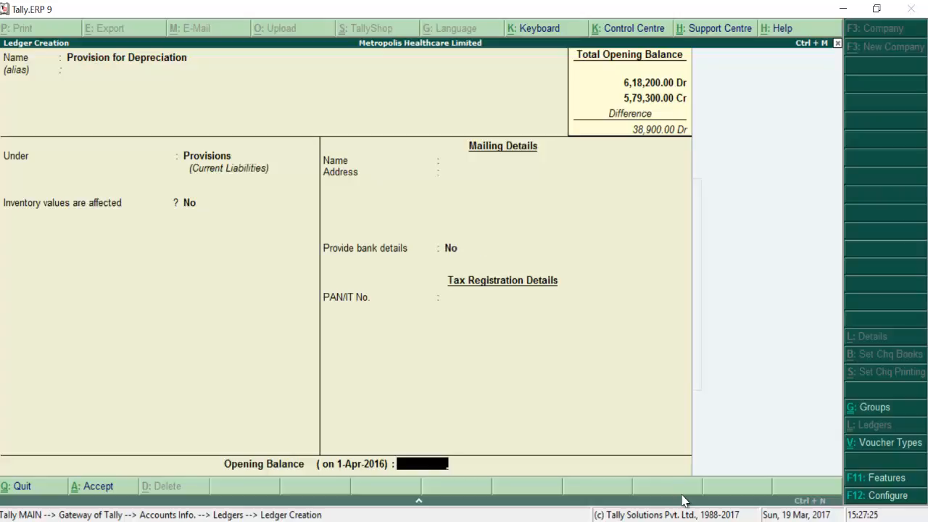
type("9,")
type("500")
key("Return")
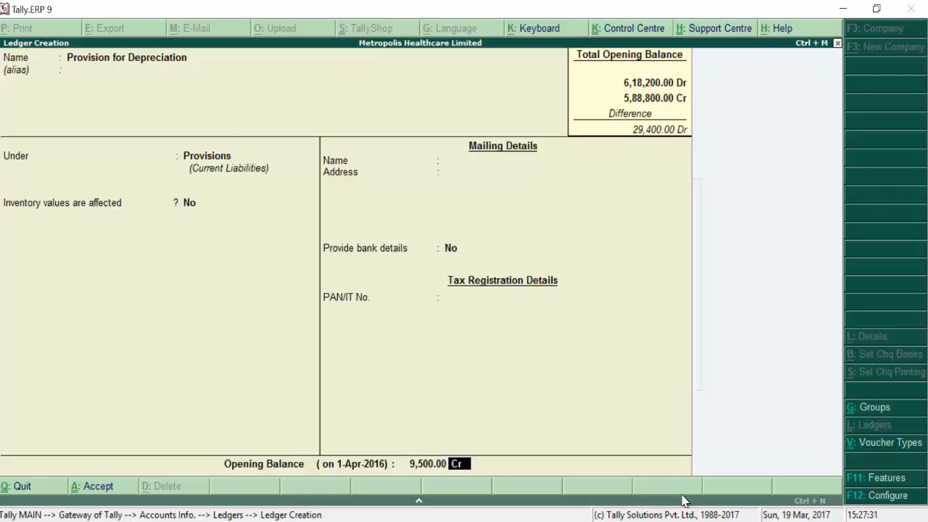
key("Return")
key("Return")
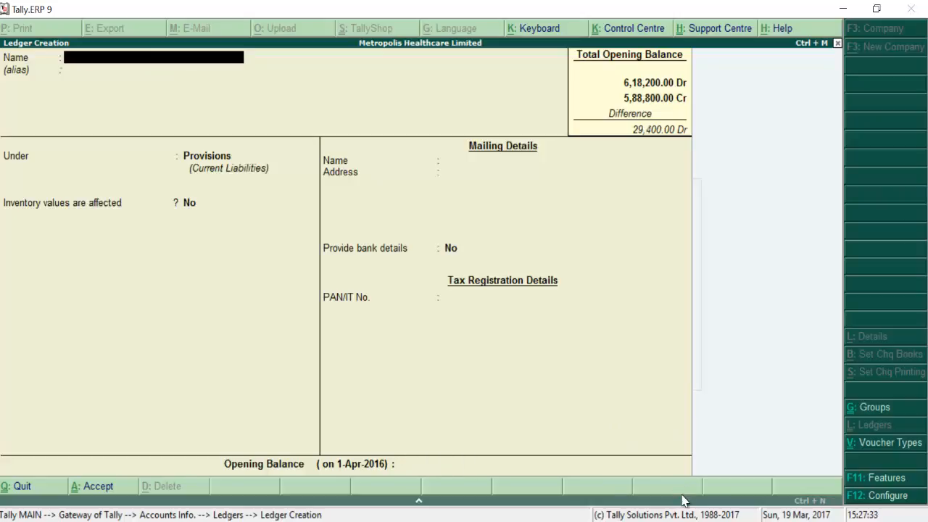
Step: Create Provision for Income Tax under Provisions with a 16,000 Cr opening balance
type("Provision for Inco")
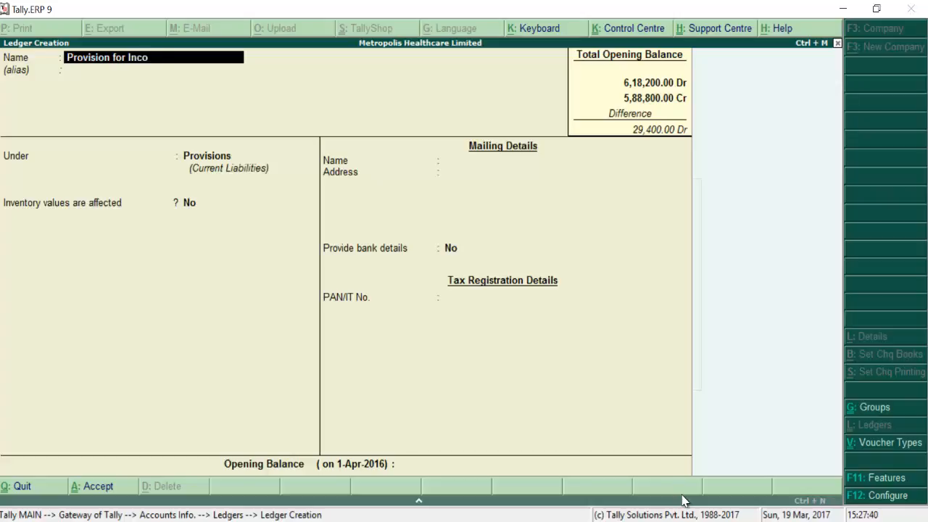
type("me Tax")
key("Return")
key("Return")
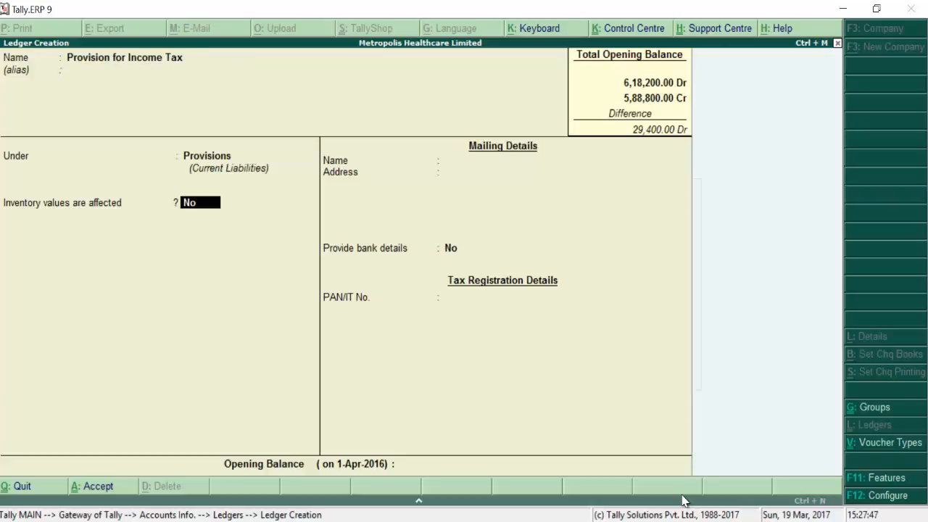
key("Return")
key("Return")
type("16000")
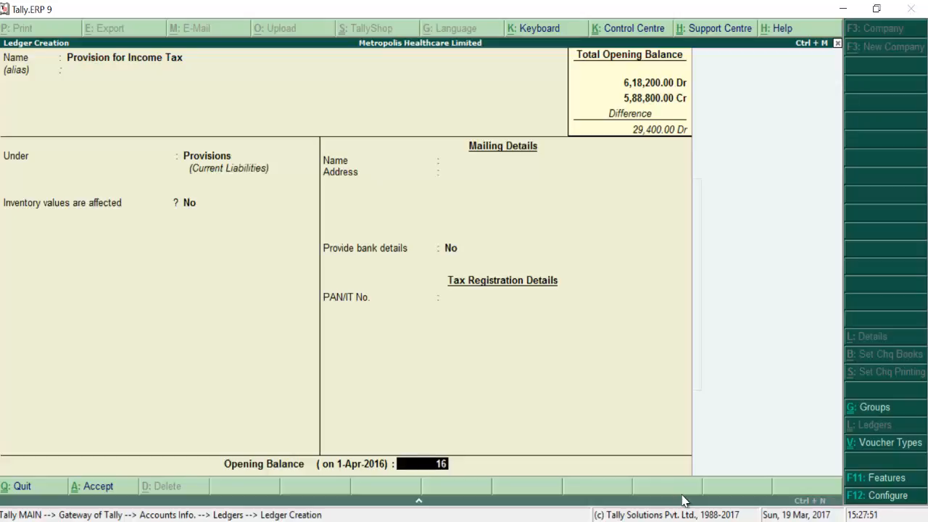
key("Return")
key("Return")
key("Return")
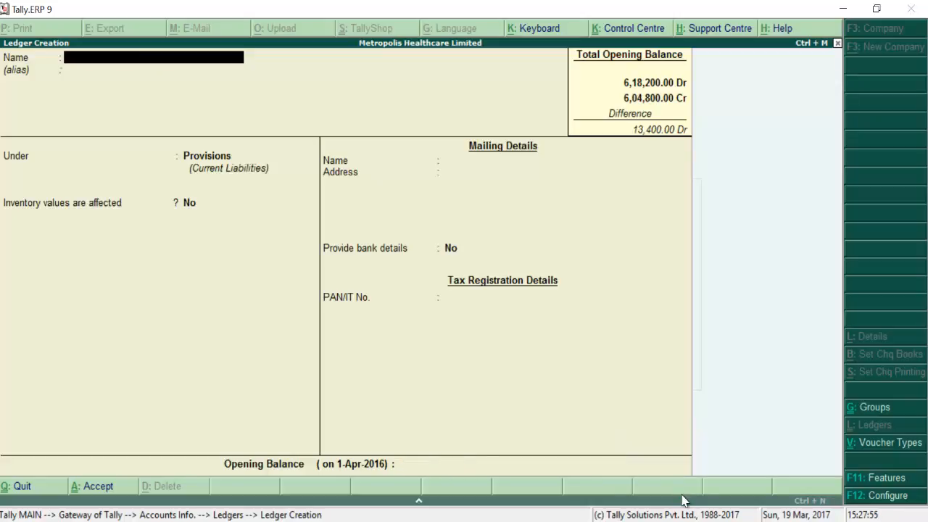
key("alt+Tab")
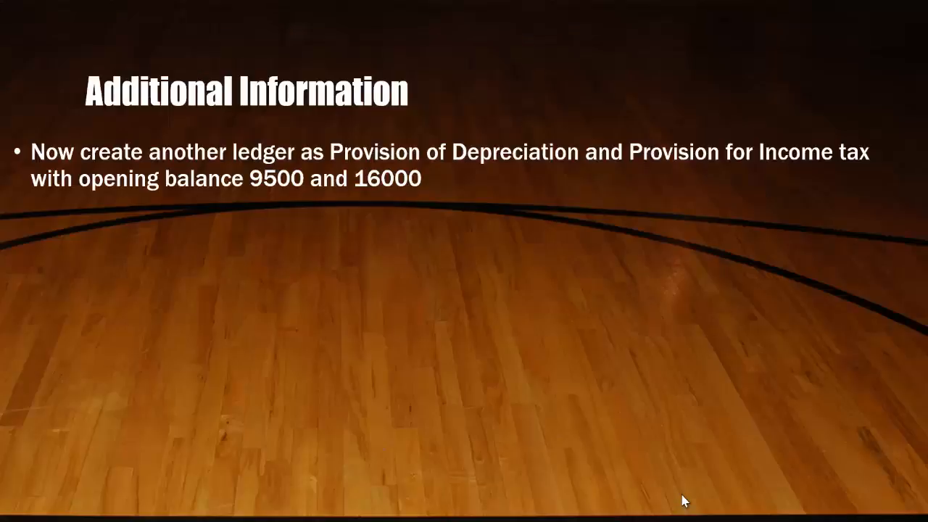
Step: Reveal the slide bullet asking to rename Machinery and Furniture ledgers
left_click(684, 501)
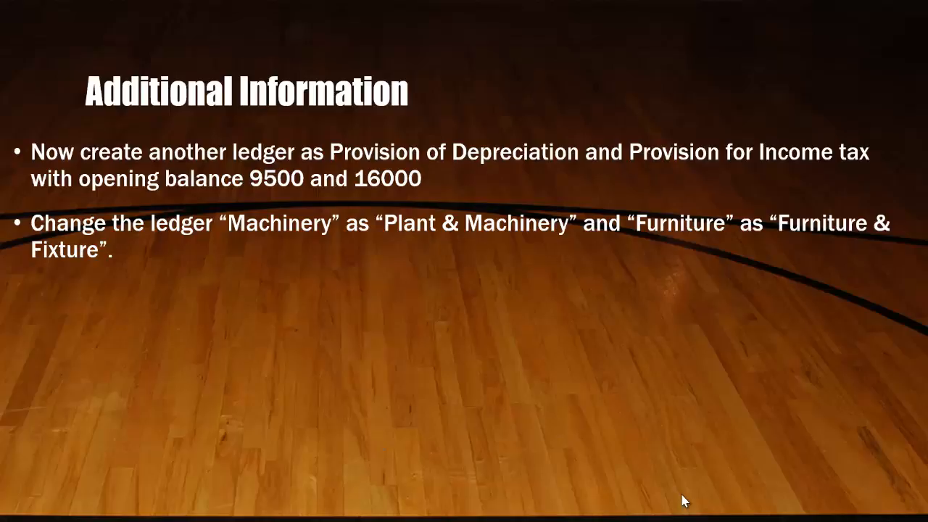
key("alt+Tab")
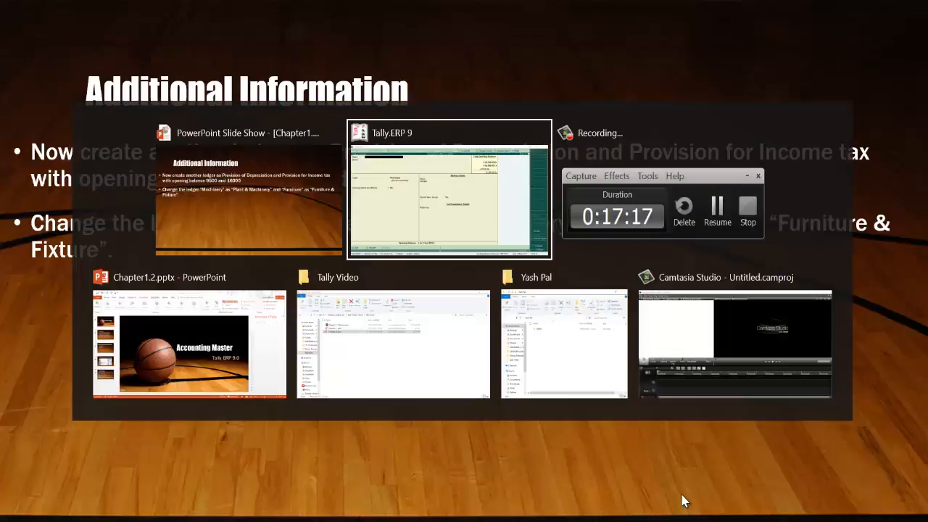
Step: Via Ledger Alteration, rename the Machinery ledger to 'Plant & Machinery' and save it
key("Escape")
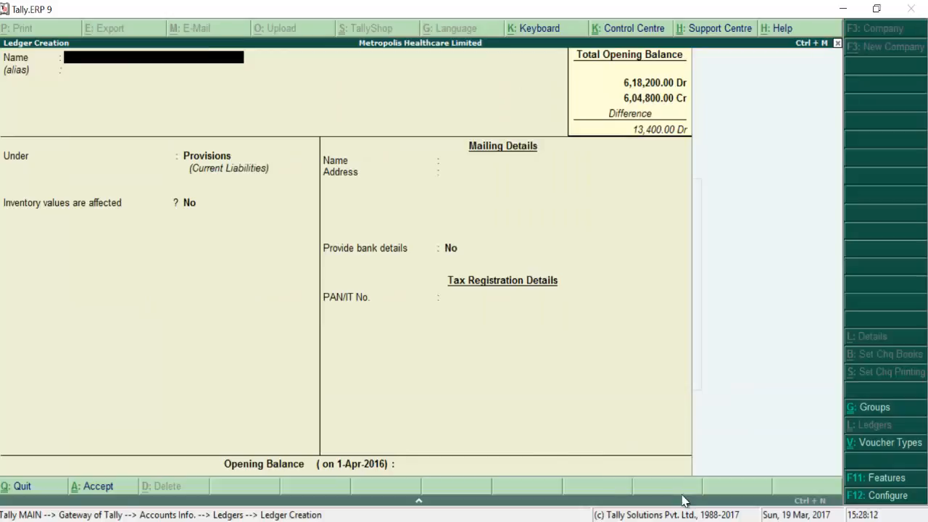
key("Return")
key("Down")
key("Down")
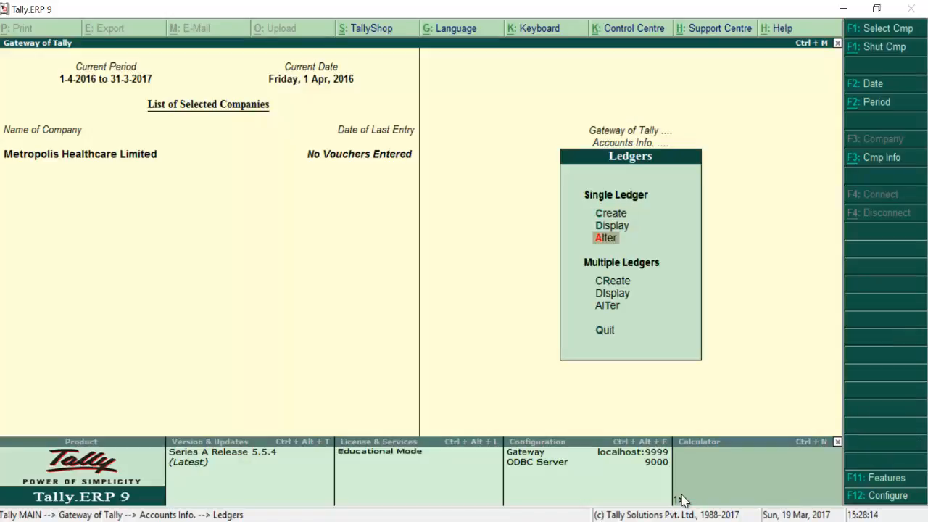
key("Return")
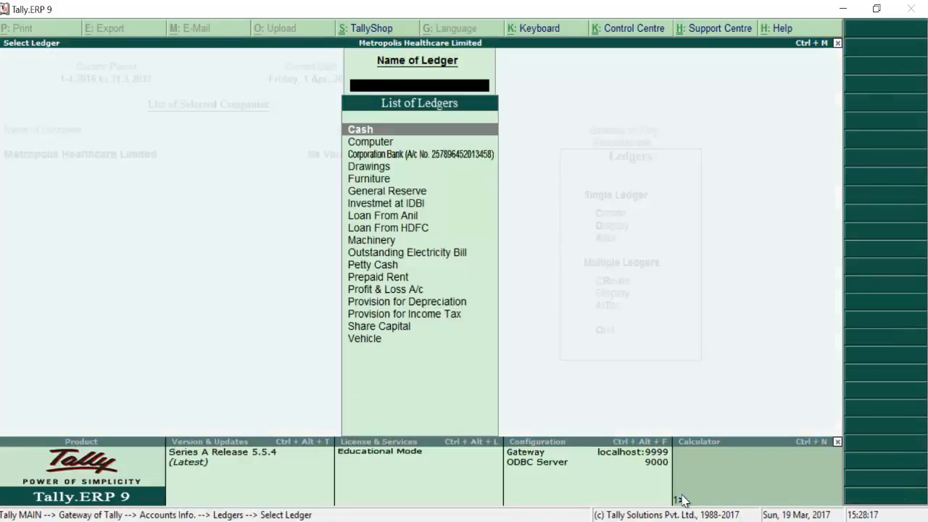
key("Down")
key("Down")
key("Down")
key("Down")
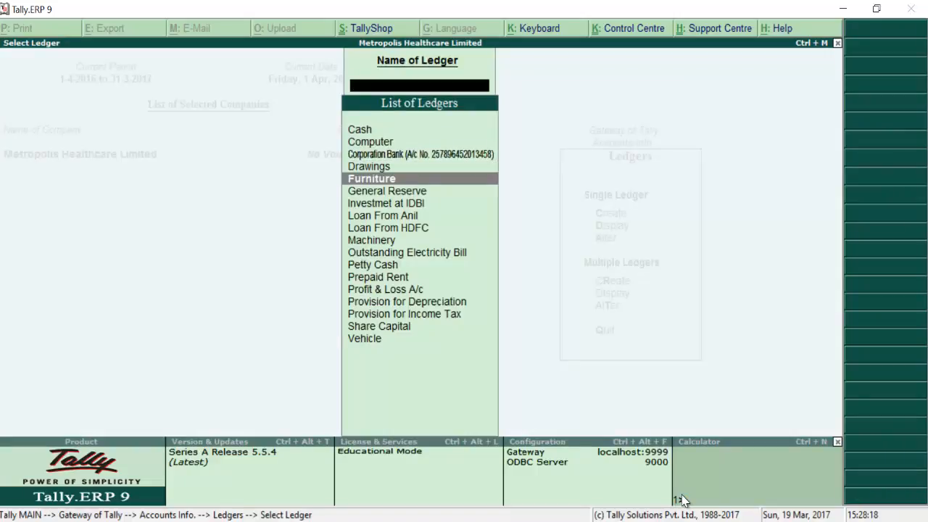
key("Down")
key("Down")
key("Down")
key("Down")
key("Down")
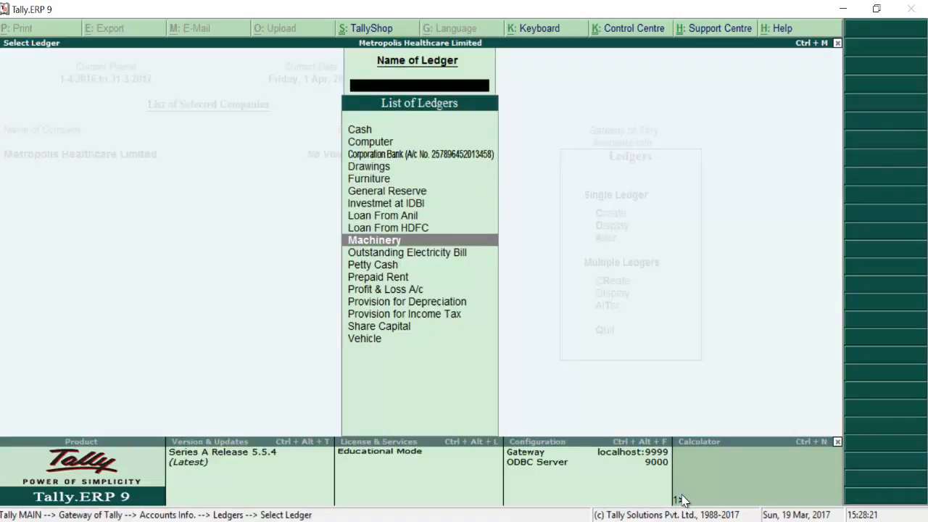
key("Return")
type("Plant")
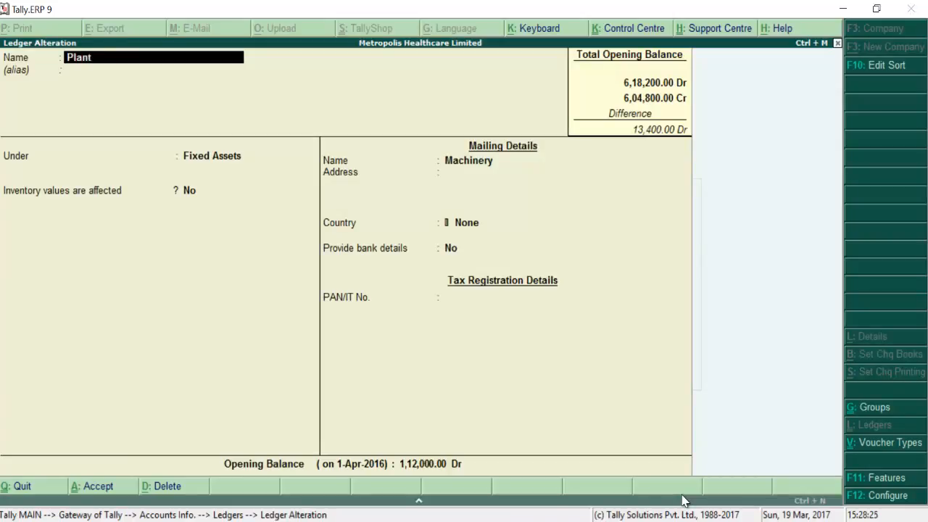
type(" & Machinery")
key("Return")
key("Return")
key("Return")
key("Return")
key("Return")
key("Return")
key("Return")
key("Return")
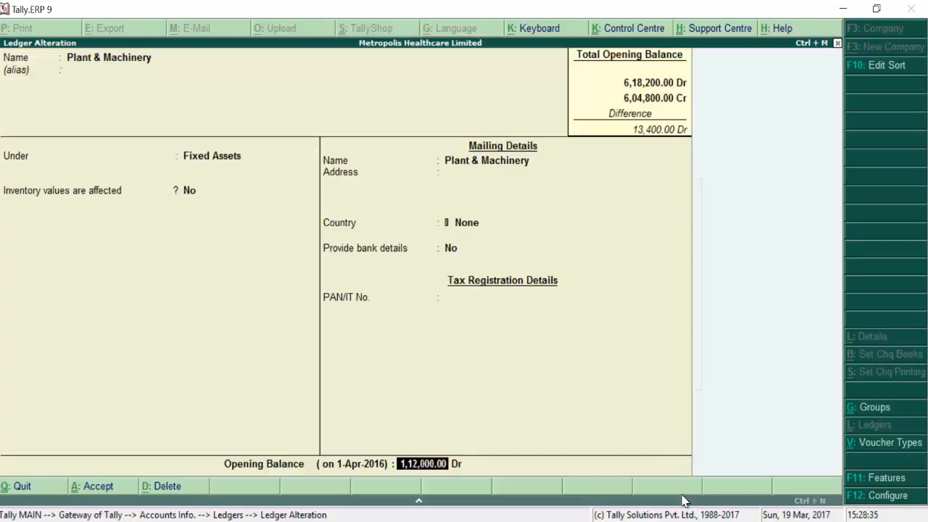
key("ctrl+a")
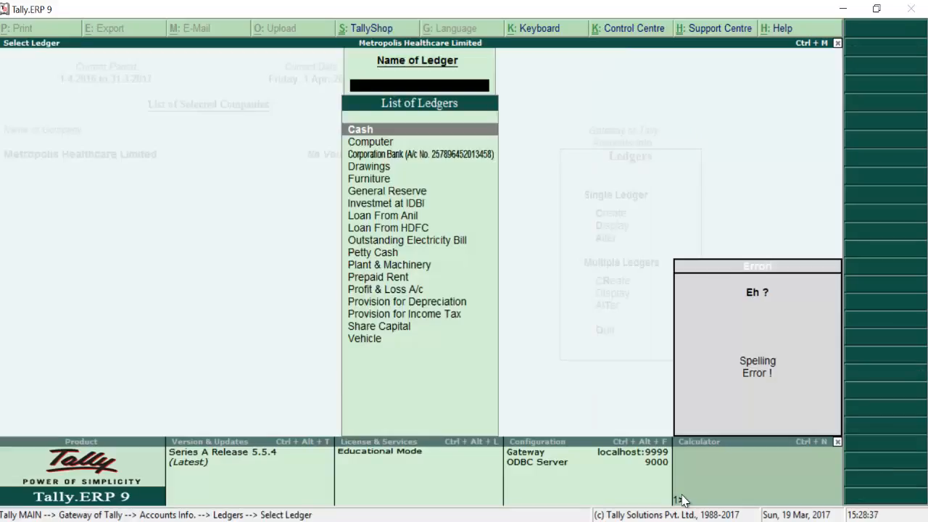
Step: Select the Furniture ledger, rename it 'Furniture & Fixture' and save it
key("Down")
key("Down")
key("Down")
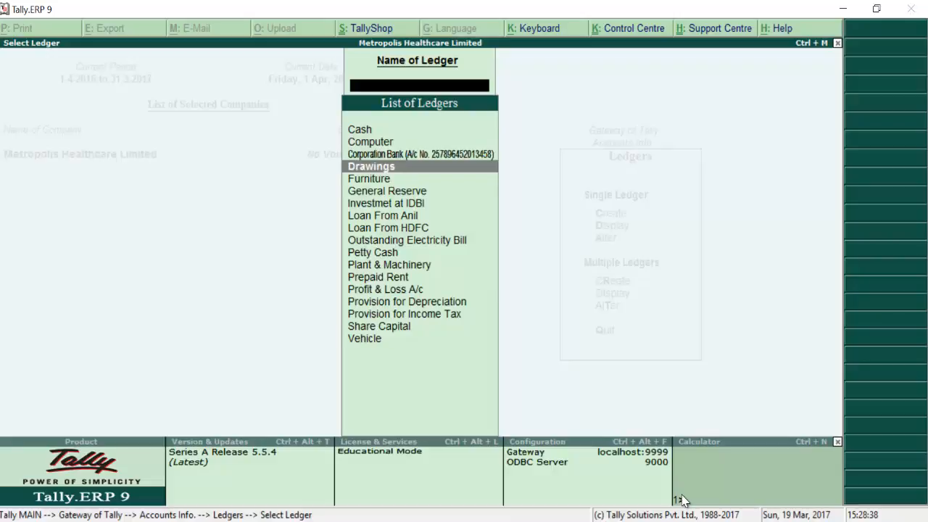
key("Down")
key("Return")
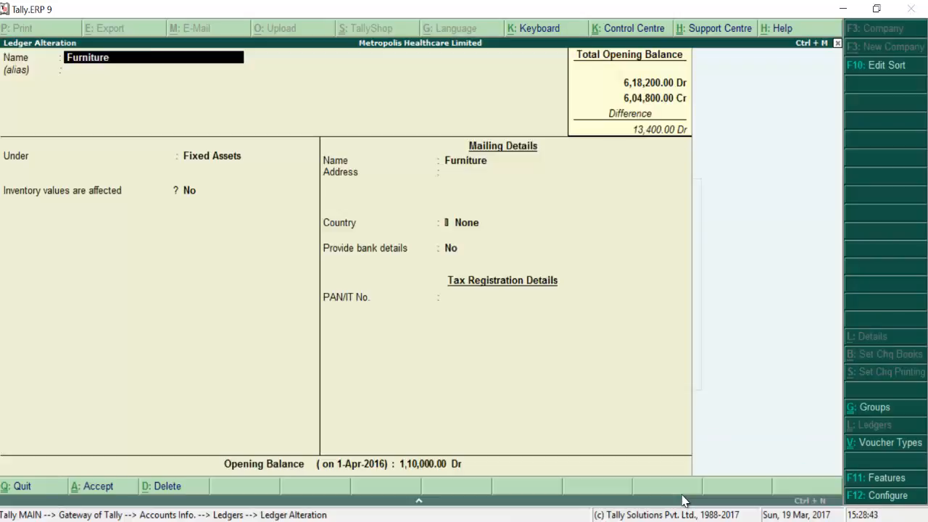
type("&")
key("BackSpace")
type("v")
key("BackSpace")
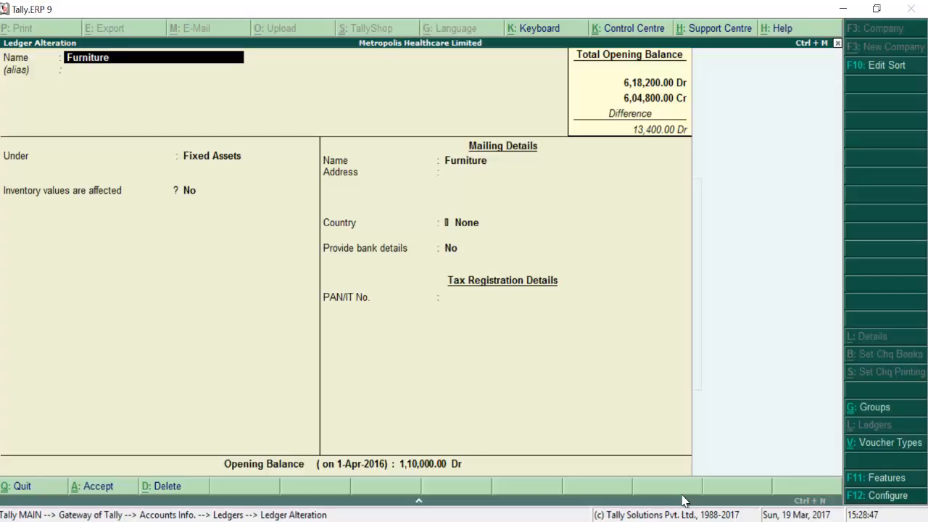
type("& Fixture")
key("Return")
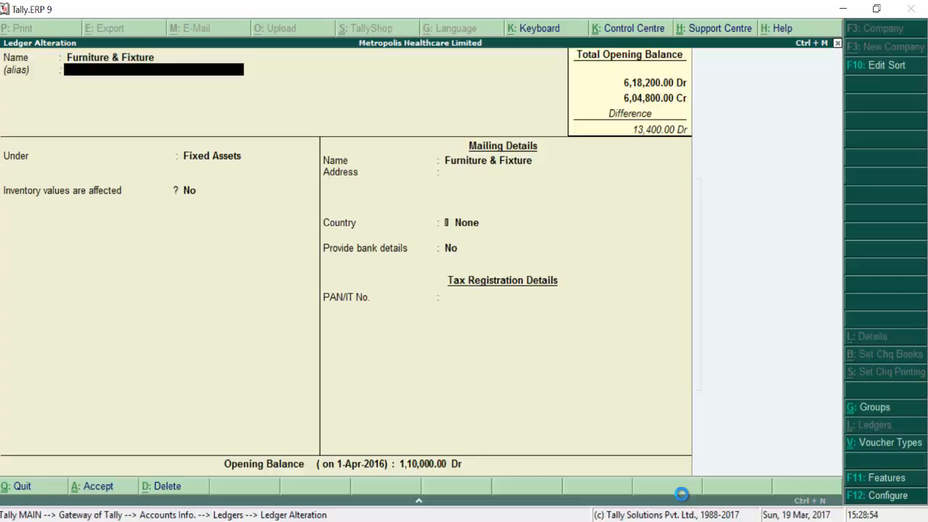
key("ctrl+a")
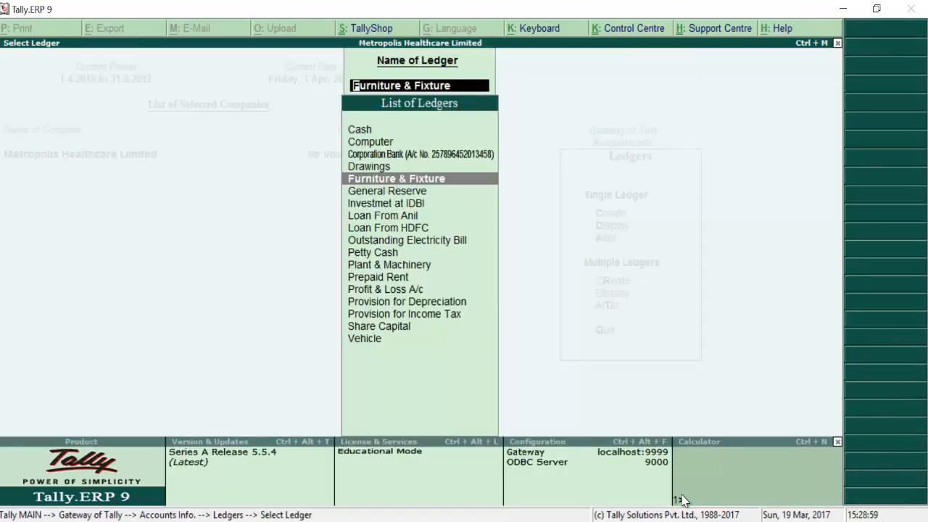
key("alt+Tab")
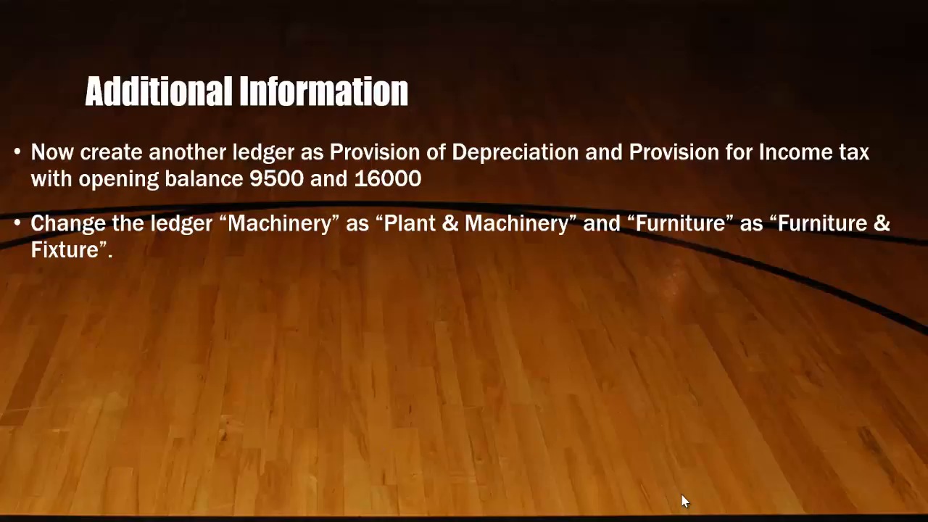
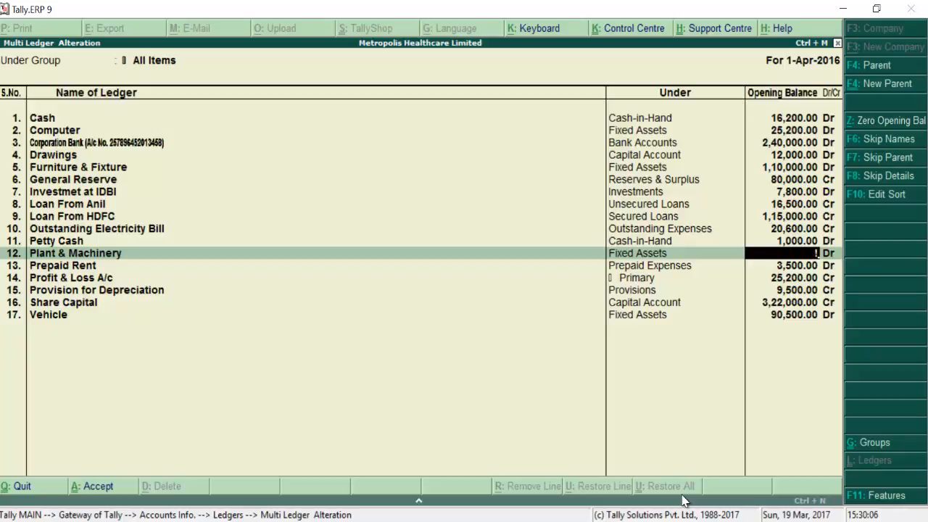
Step: Enter 1,11,000 Dr as Plant & Machinery's opening balance and save the Multi Ledger Alteration
type("111000")
key("Return")
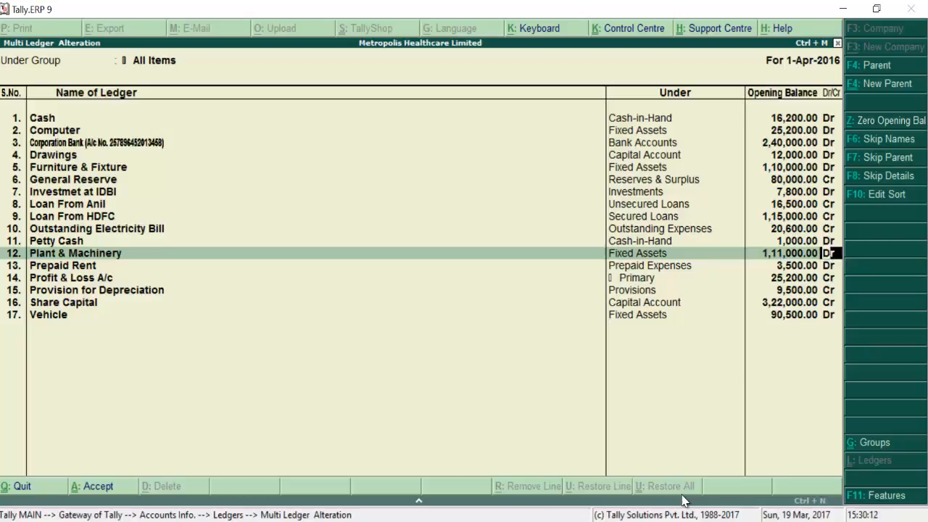
key("Return")
key("Return")
key("Return")
key("Return")
key("Return")
key("Return")
key("Return")
key("Return")
key("Return")
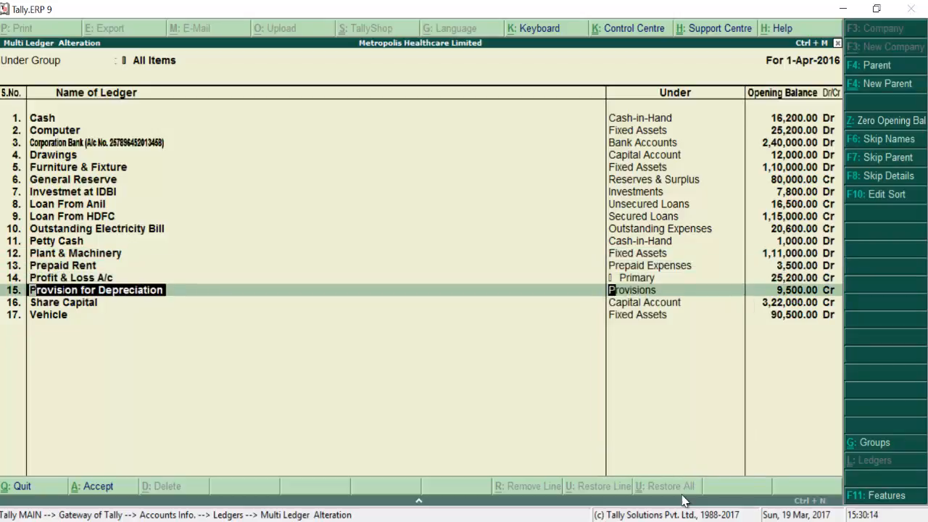
key("Return")
key("Return")
key("Return")
key("Return")
key("Return")
key("Return")
key("Return")
key("Return")
key("Return")
key("Return")
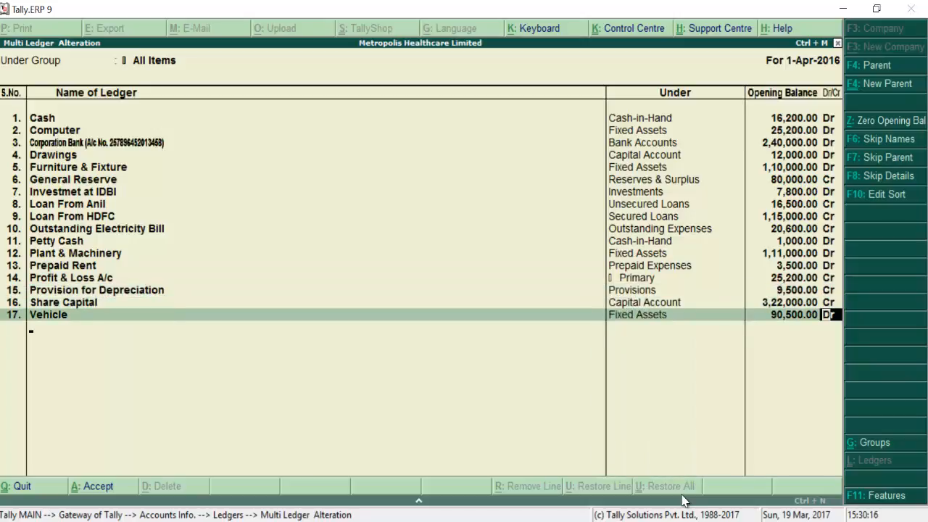
key("Return")
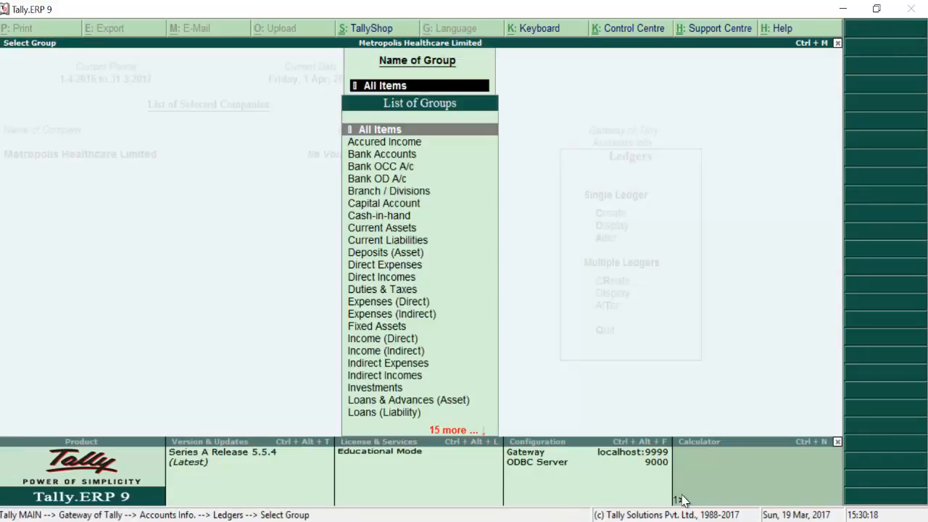
Step: Reveal the slide's task to check the Balance Sheet and Trial Balance, then return to Gateway of Tally
key("alt+Tab")
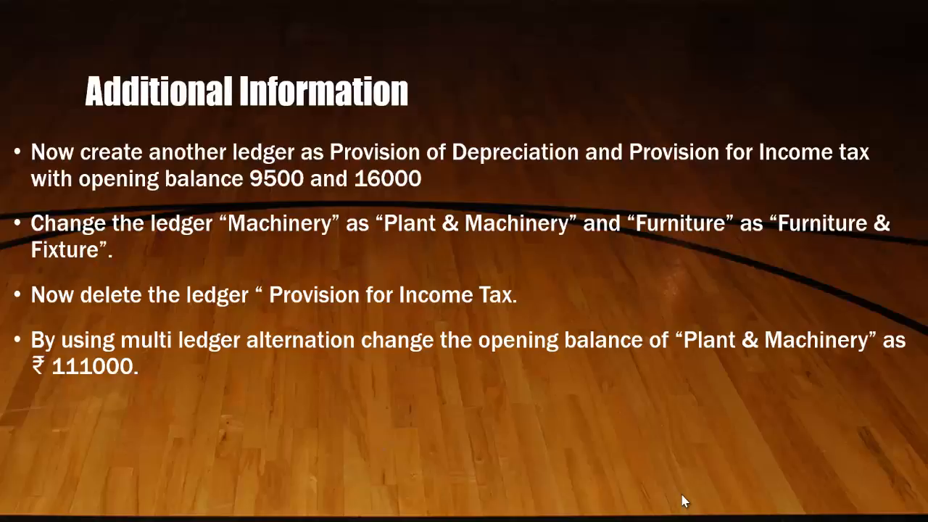
left_click(684, 501)
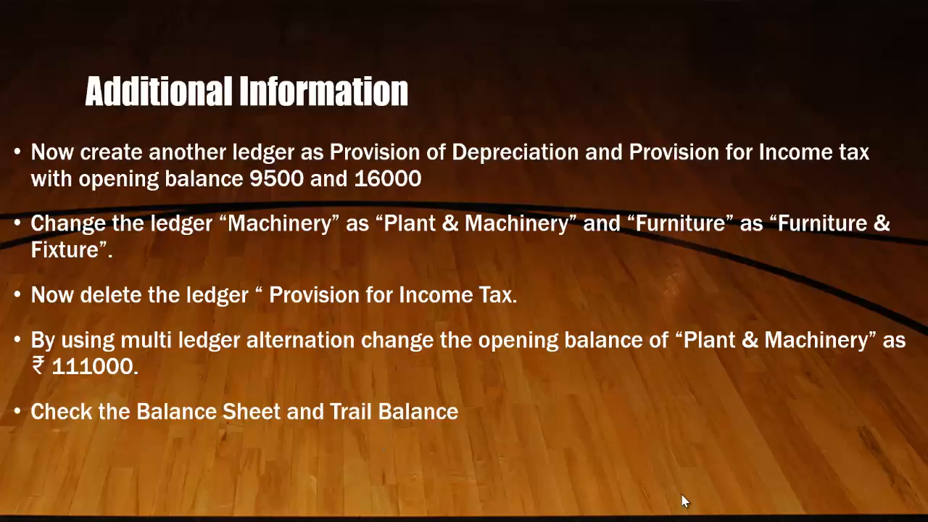
key("alt+Tab")
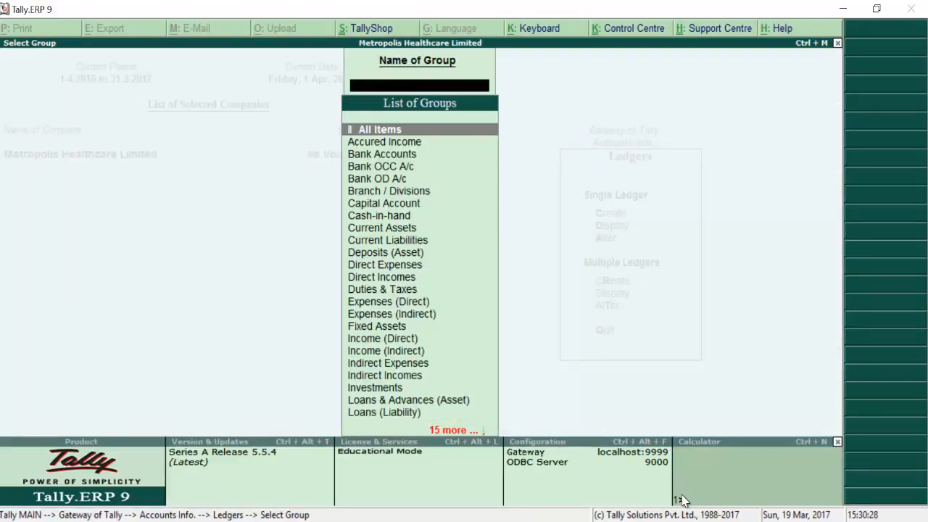
key("Escape")
key("Escape")
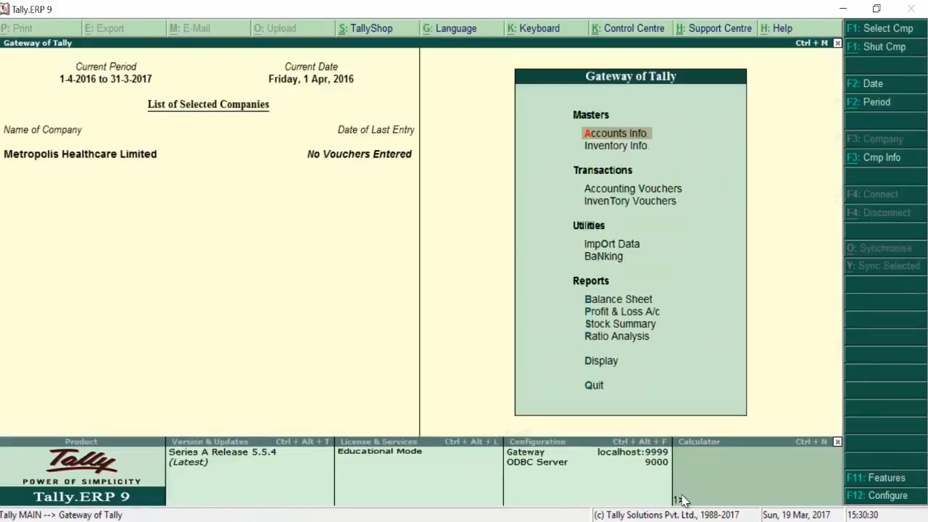
Step: Open the Balance Sheet as at 1-Apr-2016 with ledger-level detail, totalling 6,05,200.00 per side
key("Down")
key("Down")
key("Down")
key("Down")
key("Down")
key("Down")
key("Down")
key("Down")
key("Down")
key("Down")
key("Up")
key("Up")
key("Up")
key("Up")
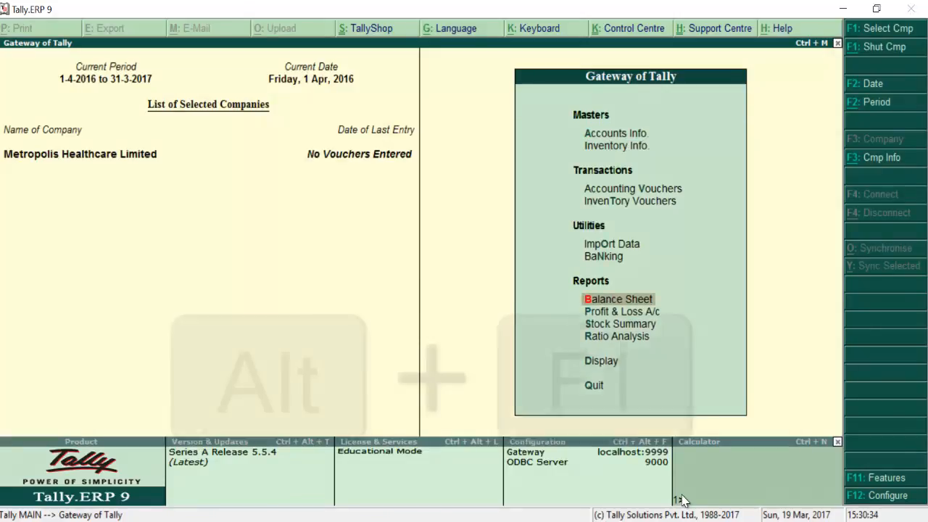
key("Return")
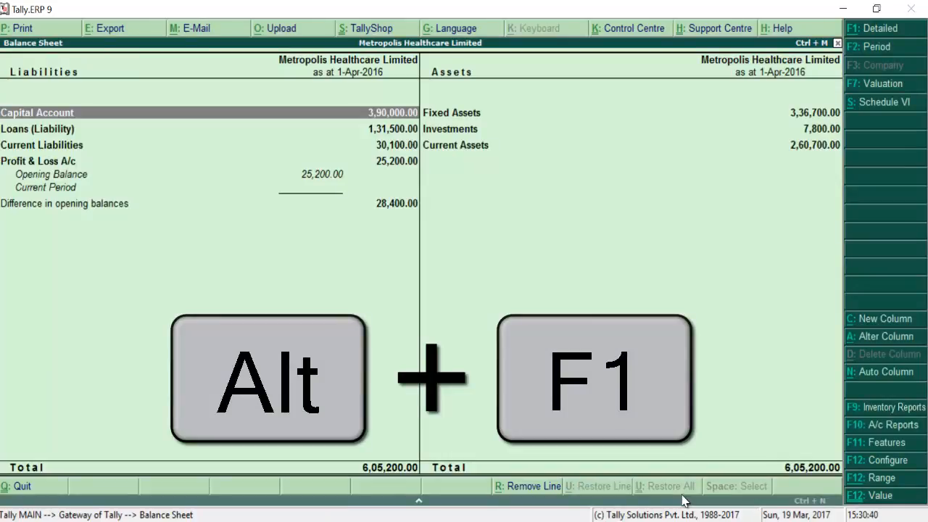
key("alt+F1")
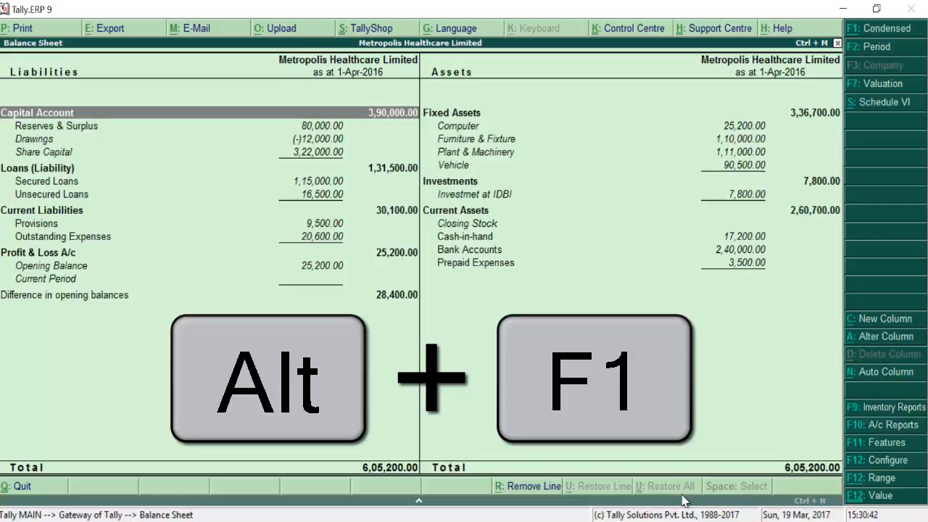
key("Right")
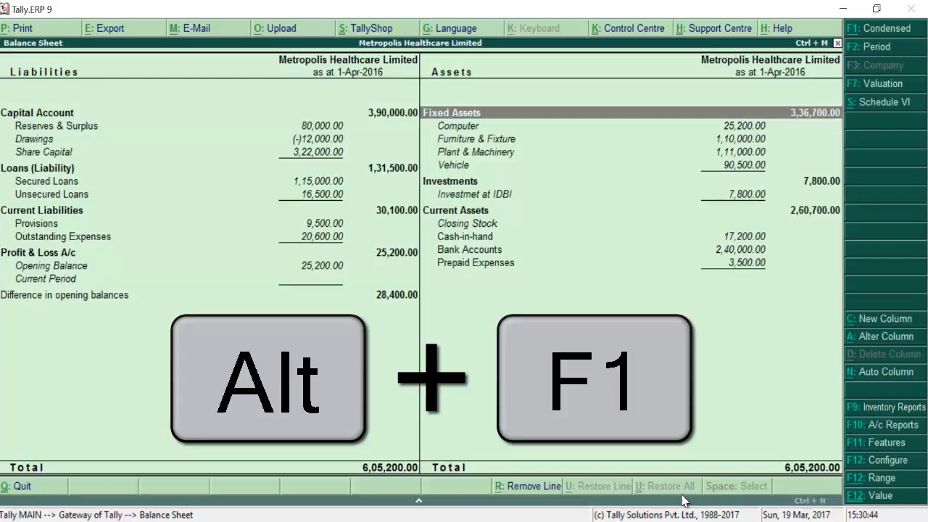
key("Down")
key("Down")
key("Down")
key("Down")
key("Down")
key("Down")
key("Down")
key("Down")
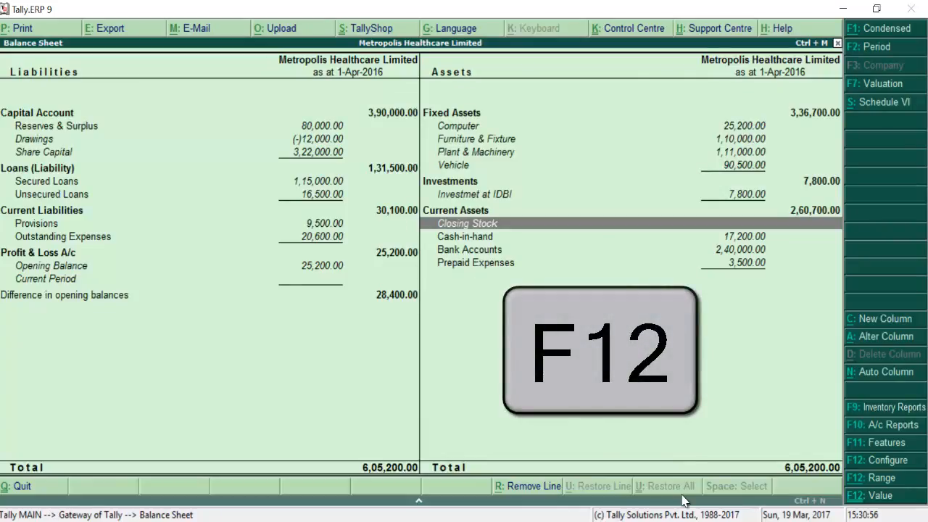
Step: Set Show Vertical Balance Sheet to Yes, giving a 5,76,800.00 total with (-)28,400.00 opening difference
key("F12")
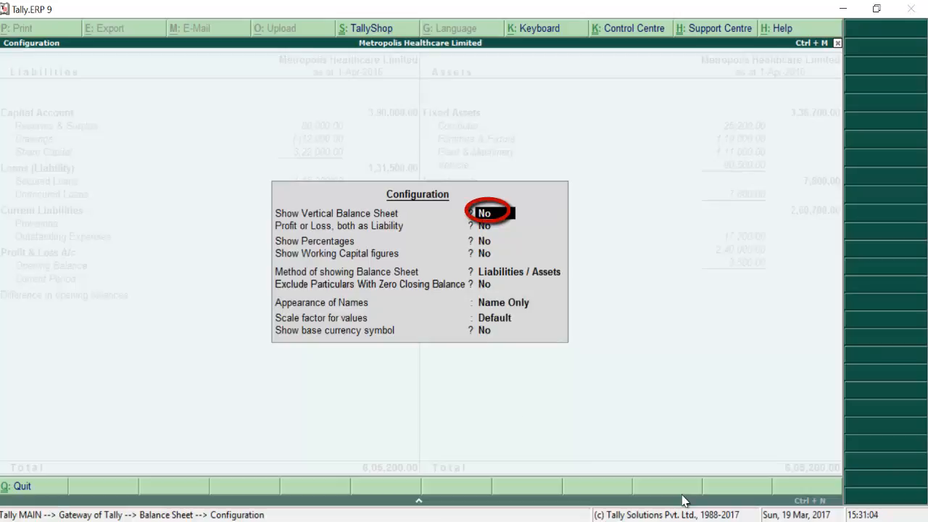
type("y")
key("Return")
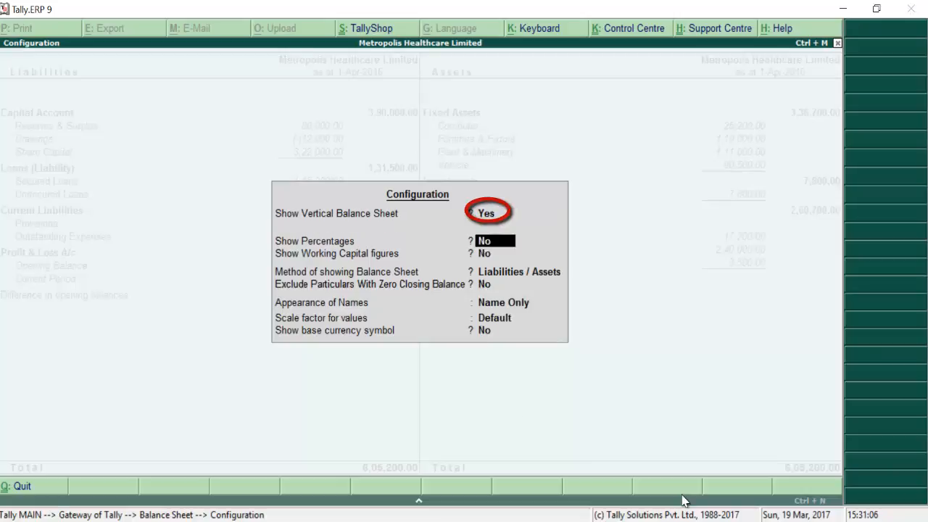
key("Return")
key("Return")
key("Return")
key("Return")
key("Return")
key("Return")
key("Return")
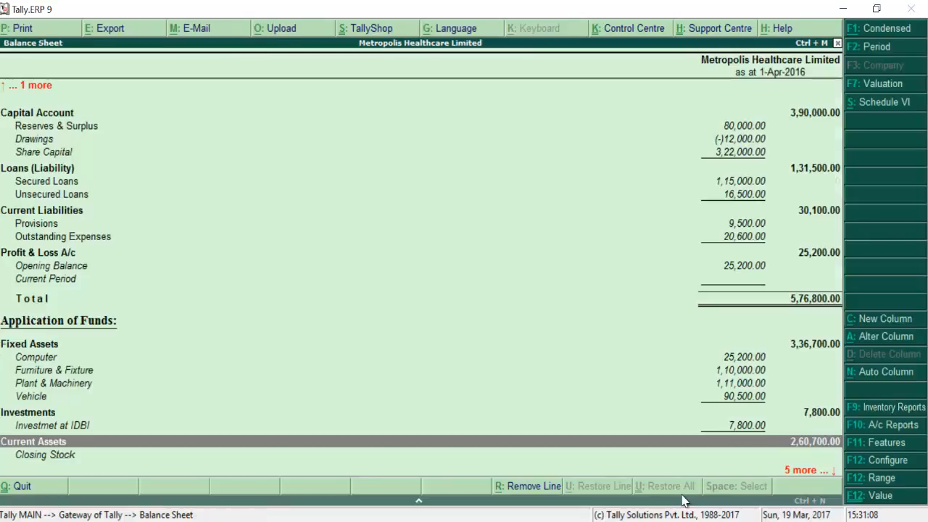
key("Up")
key("Up")
key("Up")
key("Up")
key("Up")
key("Up")
key("Up")
key("Up")
key("Up")
key("Up")
key("Up")
key("Up")
key("Up")
key("Up")
key("Up")
key("Up")
key("Up")
key("Up")
key("Up")
key("Up")
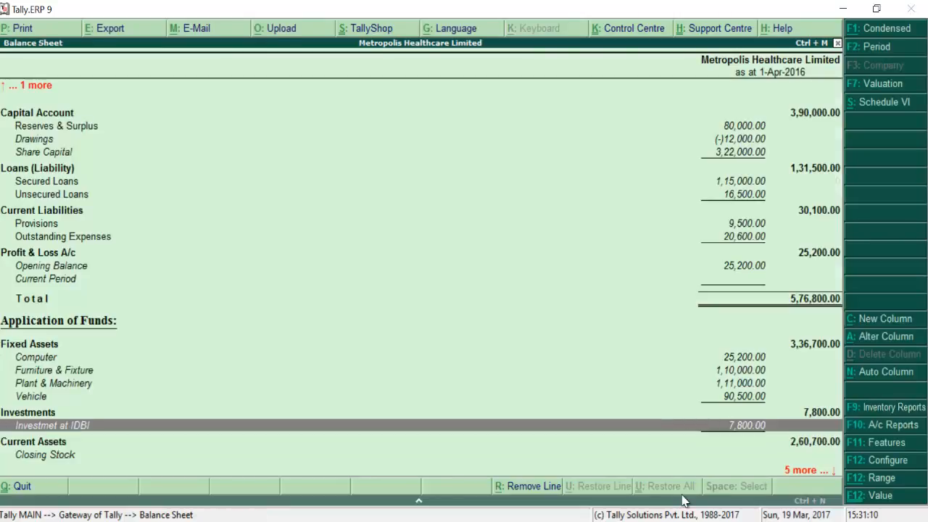
key("Down")
key("Down")
key("Down")
key("Down")
key("Down")
key("Down")
key("Down")
key("Down")
key("Down")
key("Down")
key("Down")
key("Down")
key("Down")
key("Down")
key("Down")
key("Down")
key("Down")
key("Down")
key("Down")
key("Down")
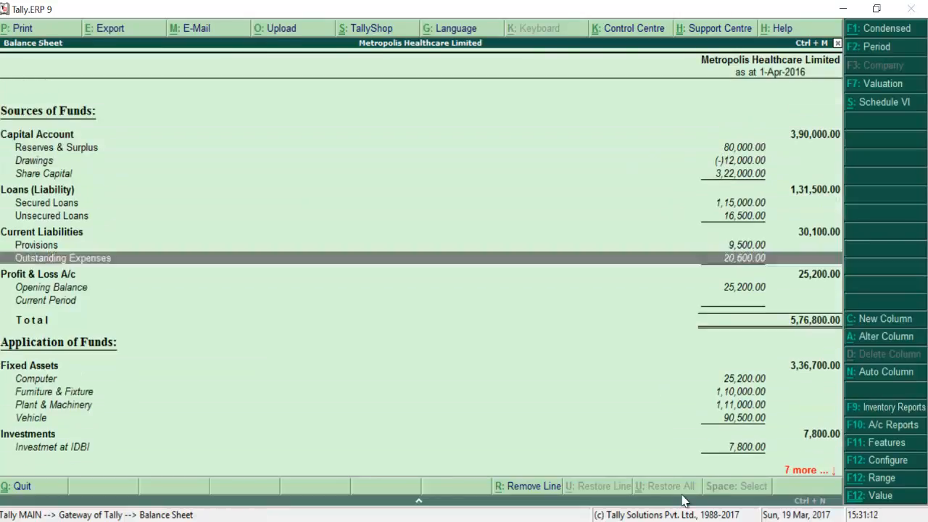
key("alt+s")
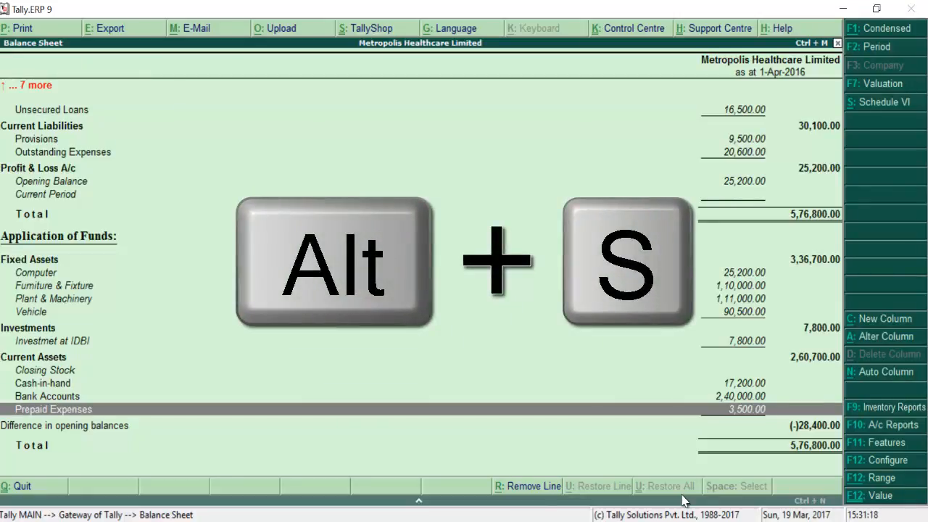
Step: Show the Schedule-VI Balance Sheet and review its assets rows
key("alt+s")
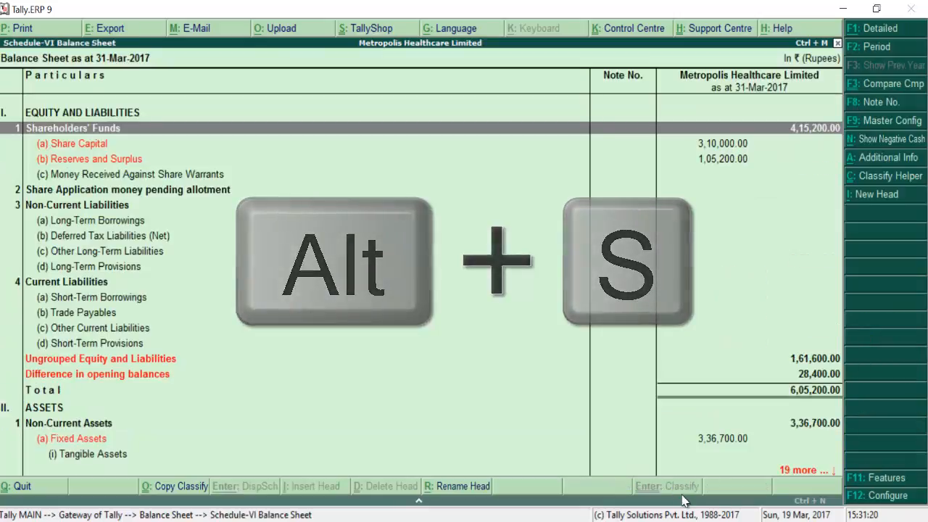
key("Down")
key("Down")
key("Down")
key("Down")
key("Down")
key("Down")
key("Down")
key("Down")
key("Down")
key("Down")
key("Down")
key("Down")
key("Down")
key("Down")
key("Down")
key("Down")
key("Down")
key("Down")
key("Down")
key("Down")
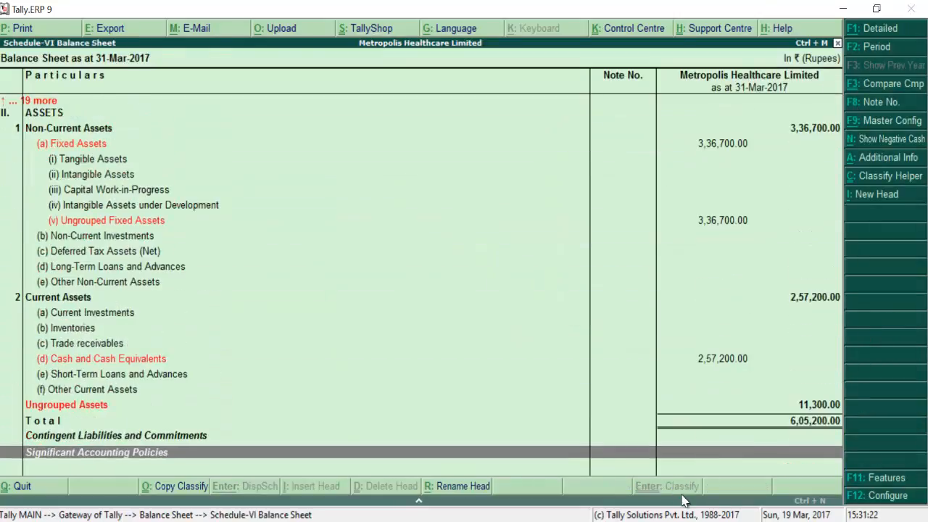
key("Up")
key("Up")
key("Up")
key("Up")
key("Up")
key("Up")
key("Up")
key("Up")
key("Up")
key("Up")
key("Up")
key("Up")
key("Up")
key("Up")
key("Up")
key("Up")
key("Up")
key("Up")
key("Up")
key("Up")
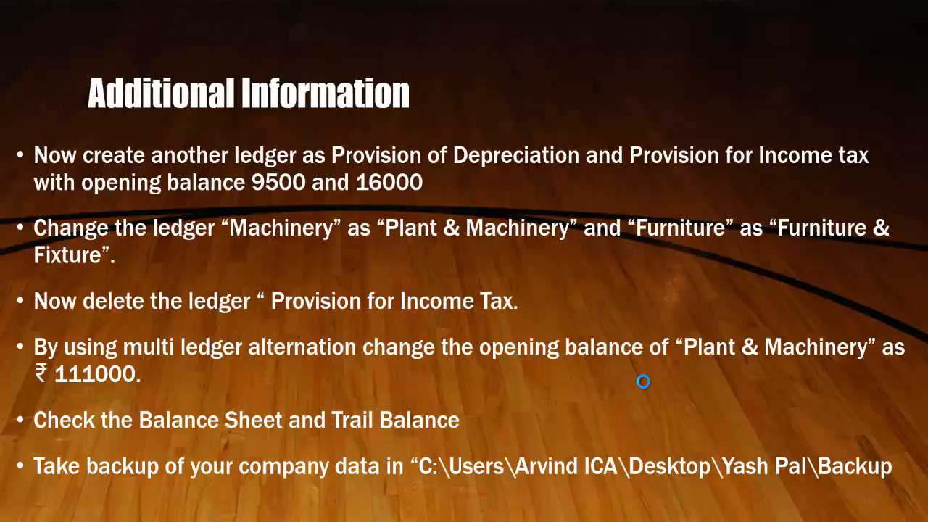
Step: Return to Tally from the presentation and close the Balance Sheet back to Gateway of Tally
key("alt+Tab")
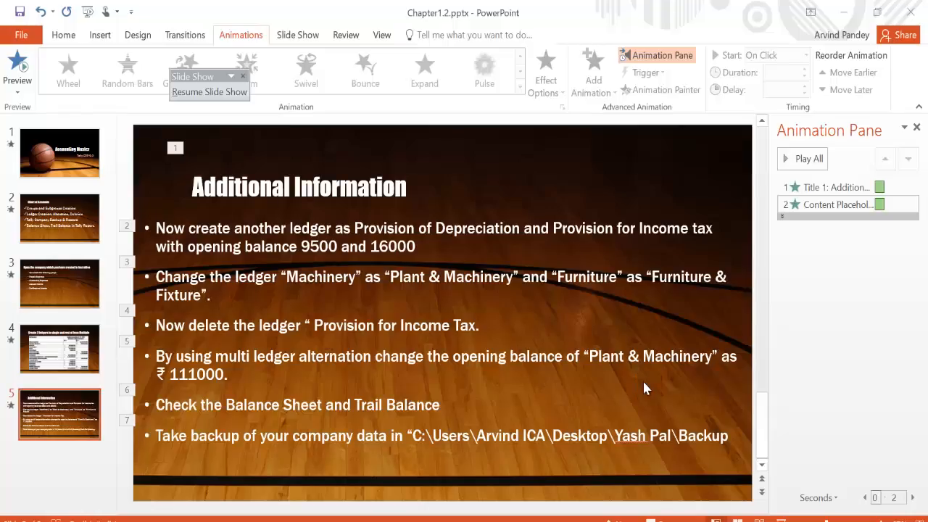
key("alt+Tab")
key("alt+Down")
key("alt+Left")
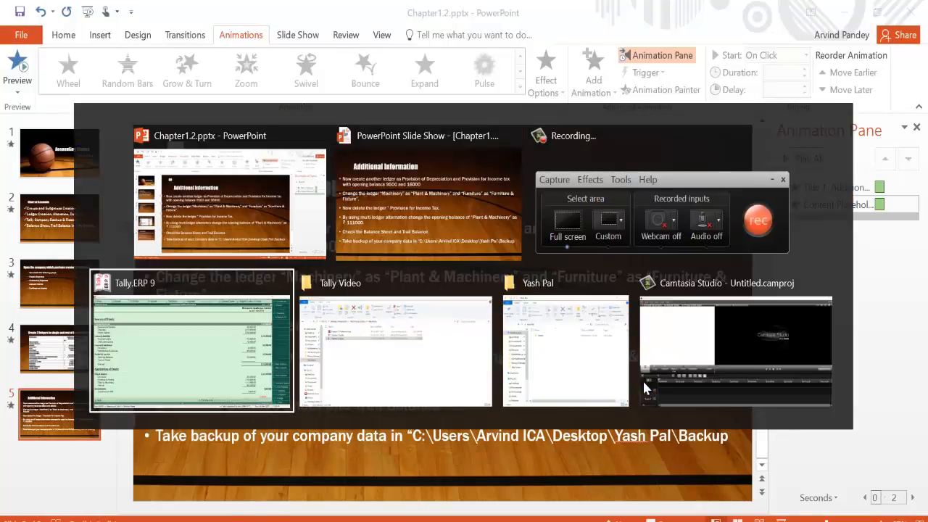
key("Escape")
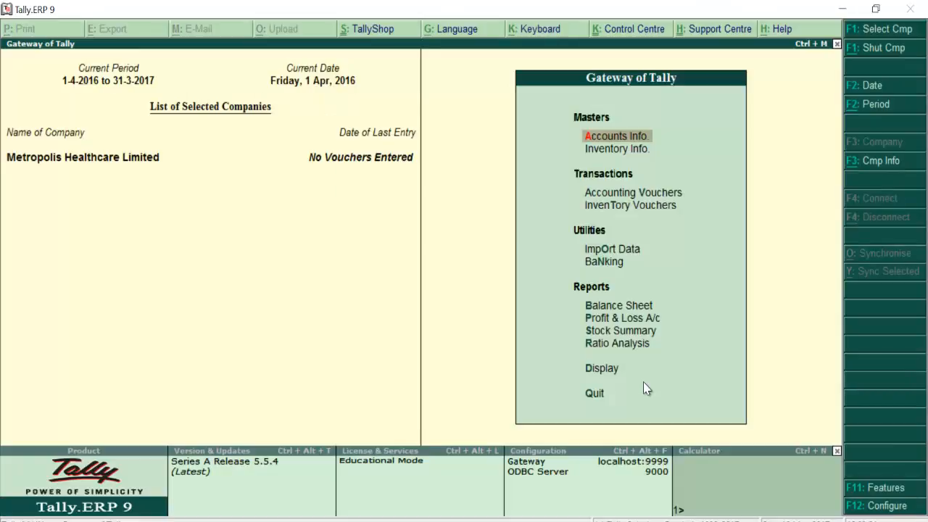
Step: Create and open a new folder named 'Backup' inside the desktop project folder
key("super+d")
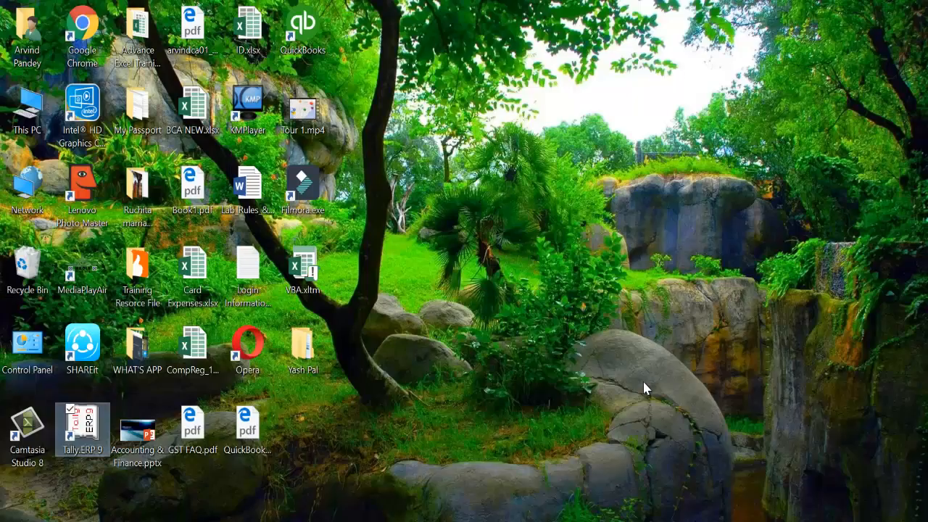
double_click(314, 368)
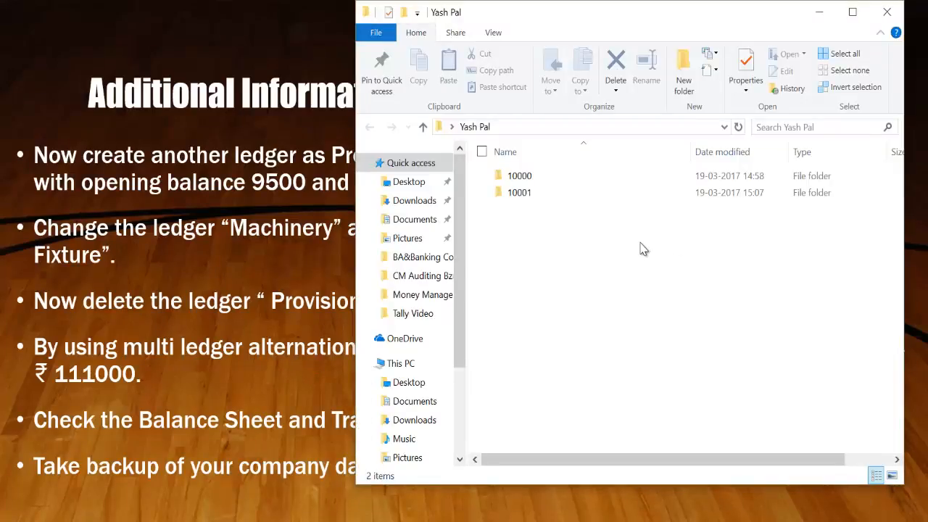
key("ctrl+shift+n")
type("B")
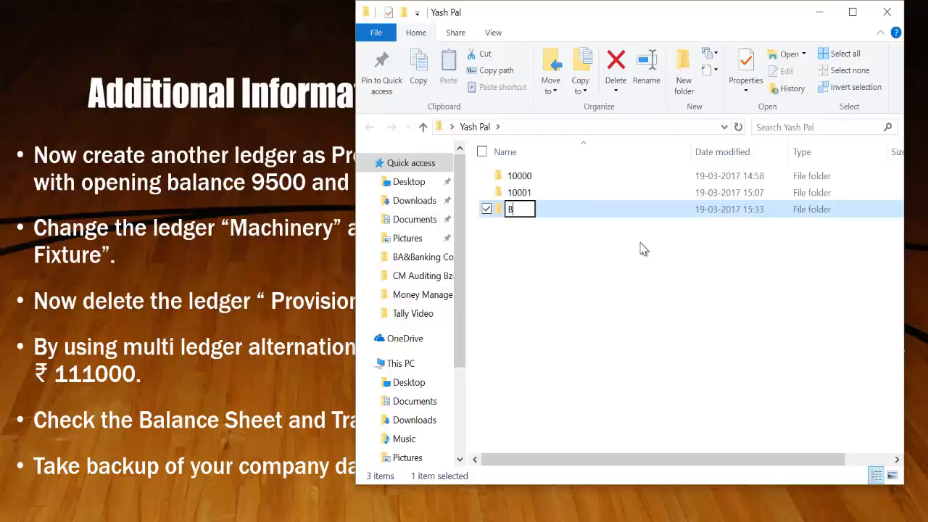
type("ackup")
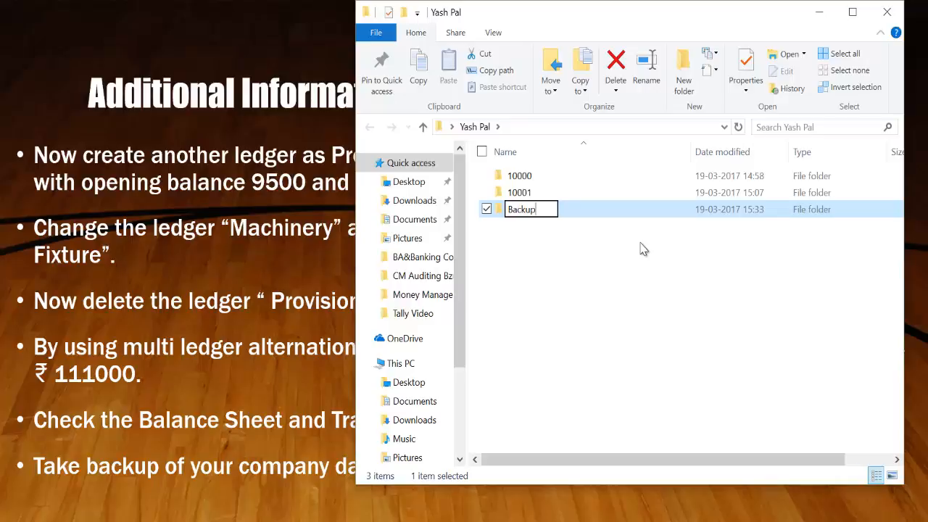
key("Return")
key("Return")
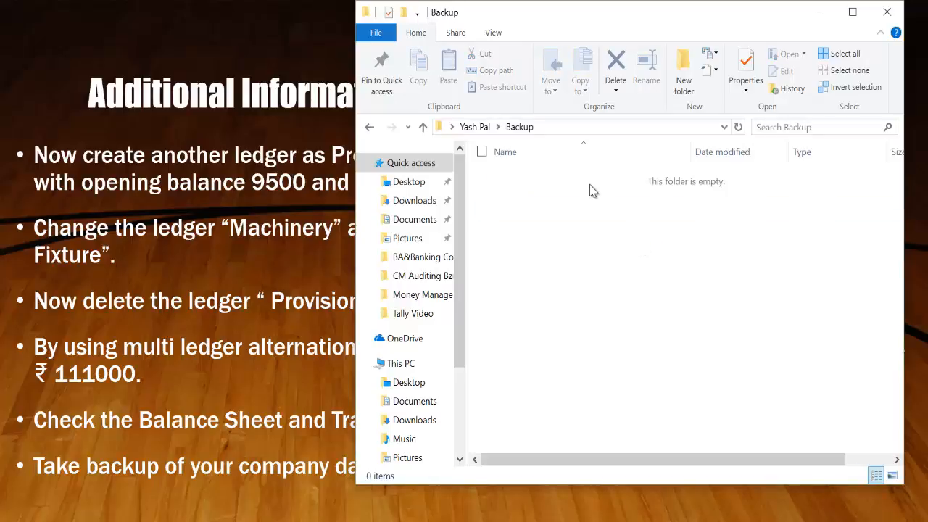
Step: Copy the Backup folder's full location and switch back to Tally
key("ctrl+F4")
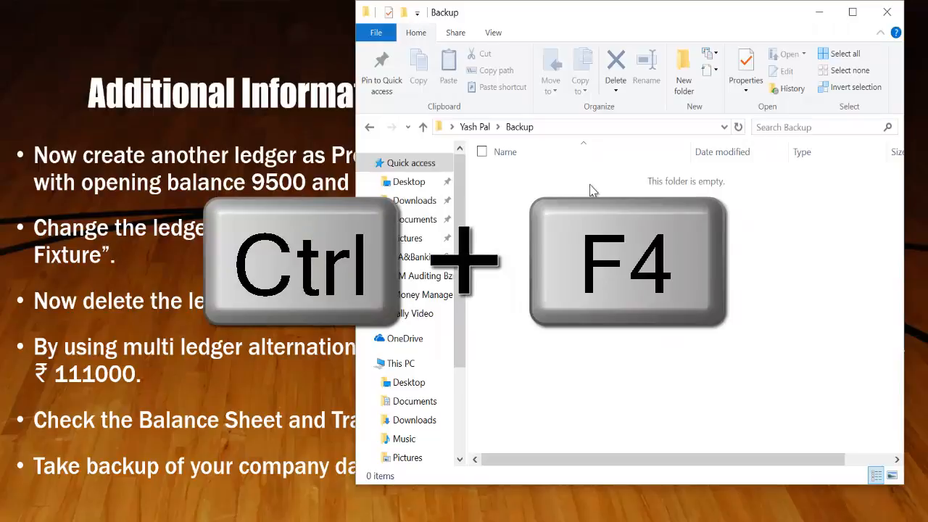
key("ctrl+F4")
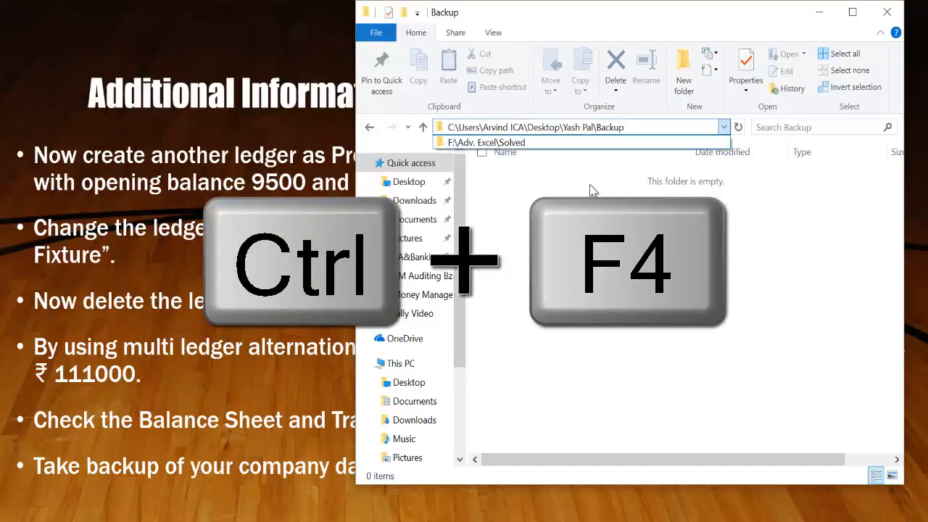
key("shift+Left")
key("shift+Left")
key("shift+Left")
key("shift+Left")
key("shift+Left")
key("shift+Left")
key("shift+Left")
key("shift+Left")
key("shift+Left")
key("shift+Left")
key("shift+Left")
key("shift+Left")
key("shift+Left")
key("shift+Left")
key("shift+Left")
key("shift+Left")
key("shift+Left")
key("shift+Left")
key("shift+Left")
key("shift+Left")
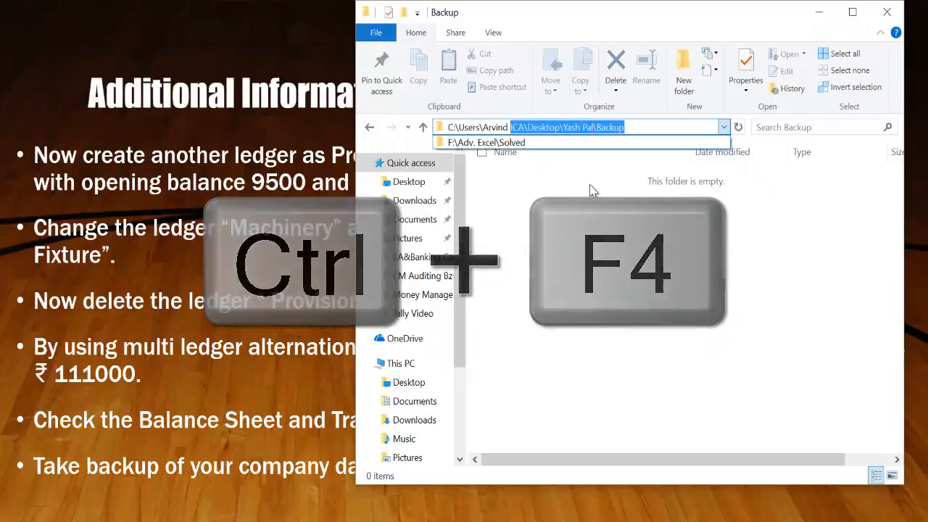
key("ctrl+c")
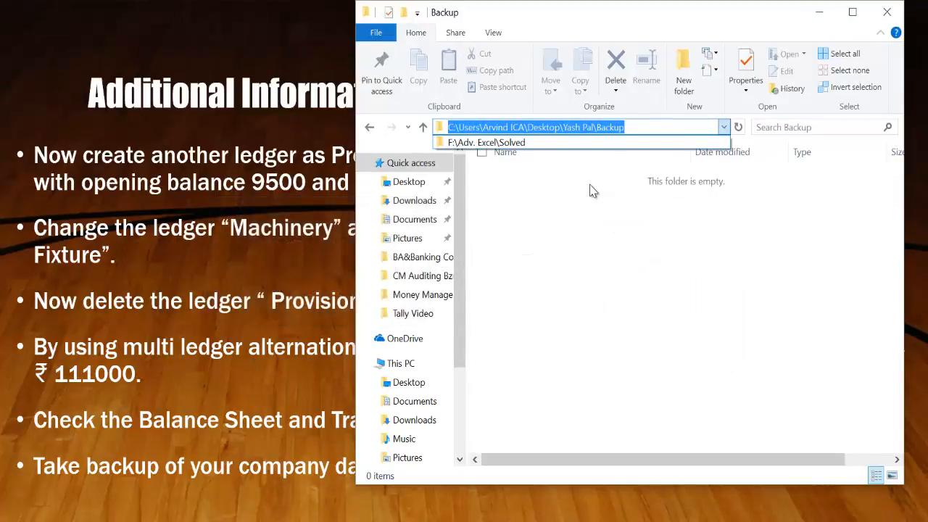
key("alt")
key("alt+Tab")
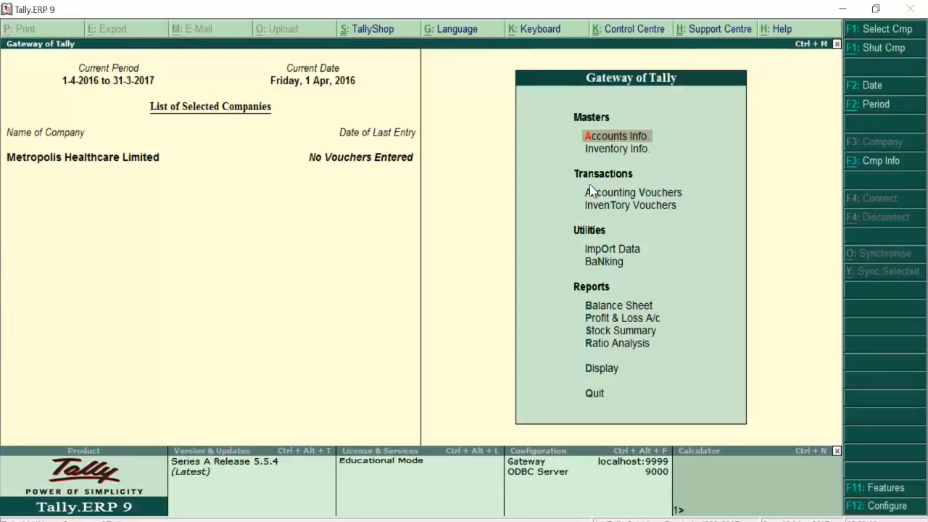
Step: Start a company backup with the copied Backup folder path pasted as destination
key("alt+F3")
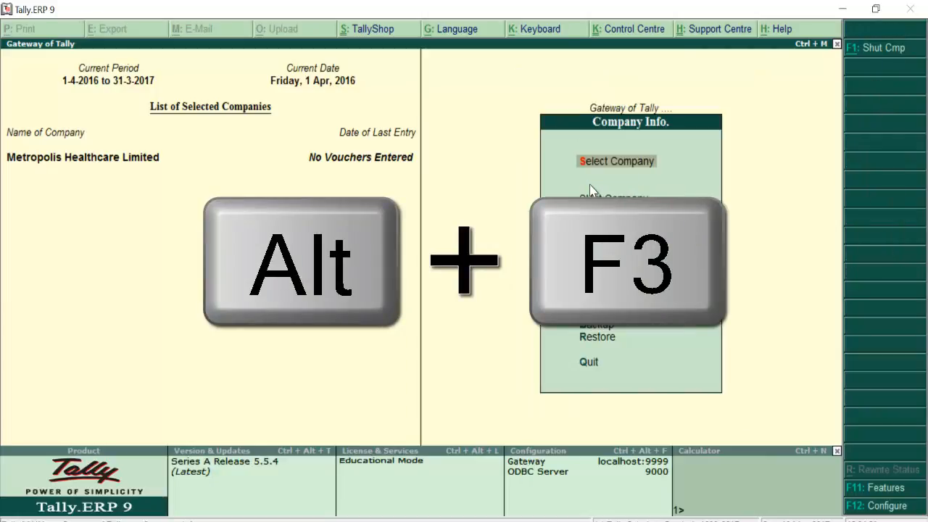
key("Down")
key("Down")
key("Down")
key("Down")
key("Down")
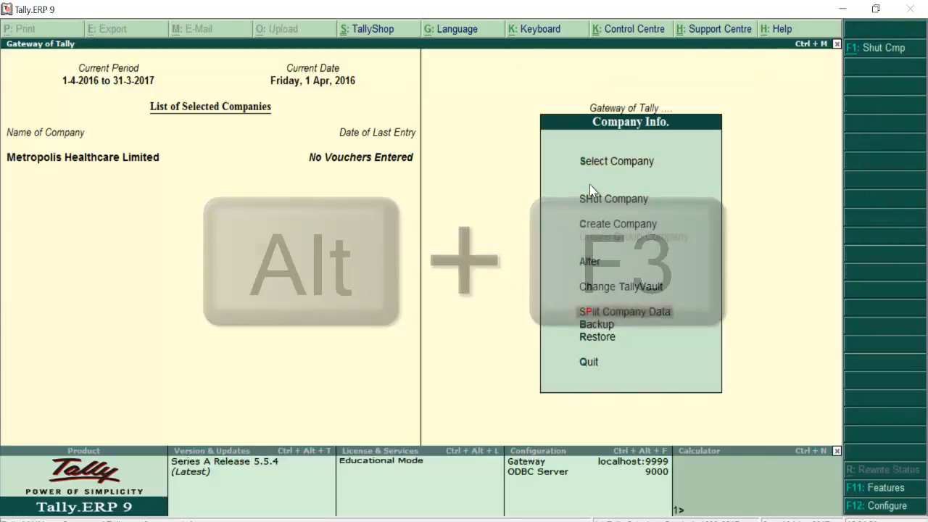
key("Down")
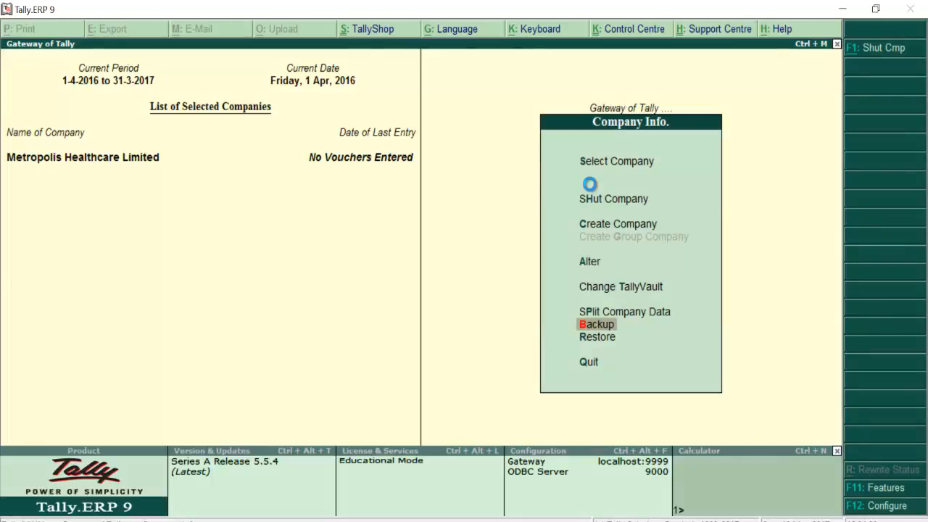
key("Return")
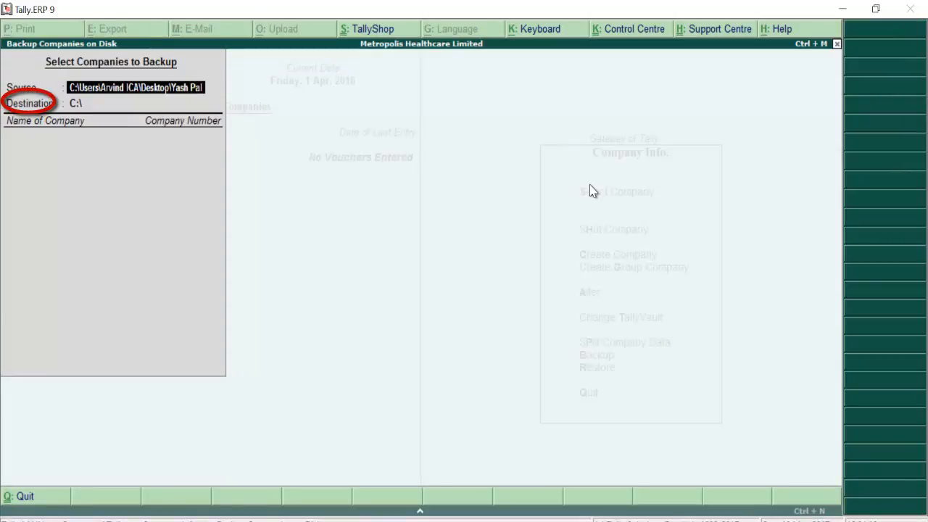
key("Return")
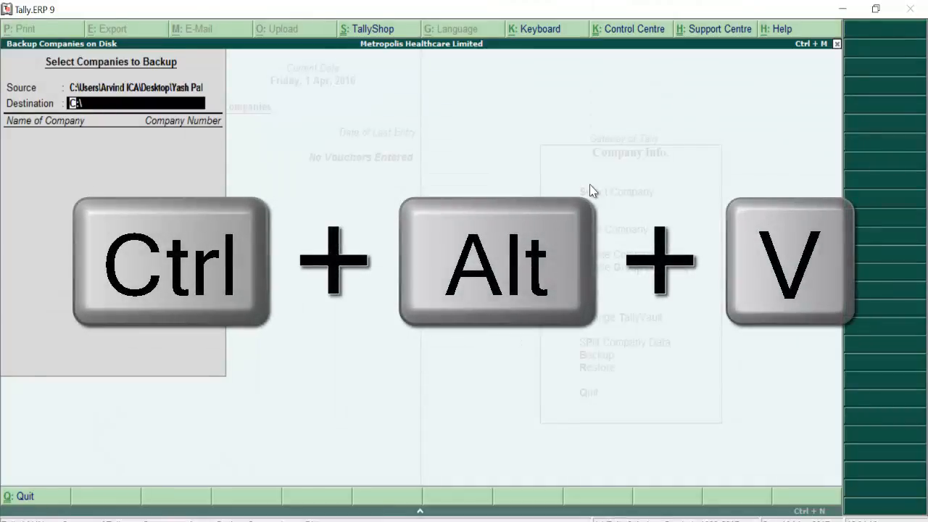
key("ctrl+alt+v")
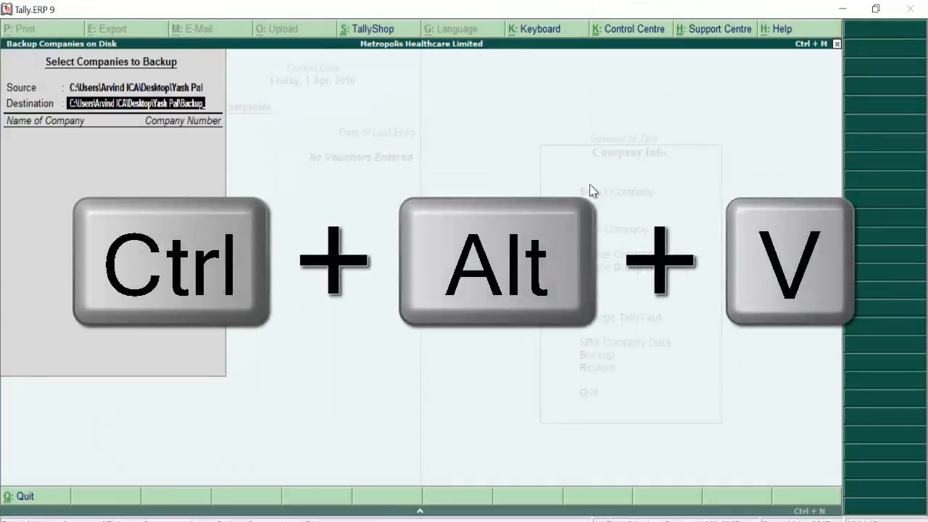
key("Return")
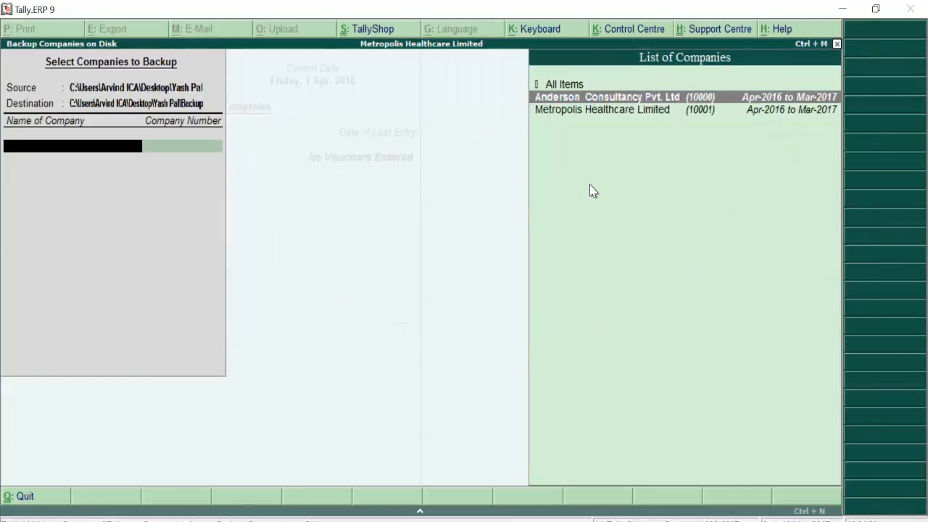
Step: Select Metropolis Healthcare Limited for backup and confirm running it
key("Down")
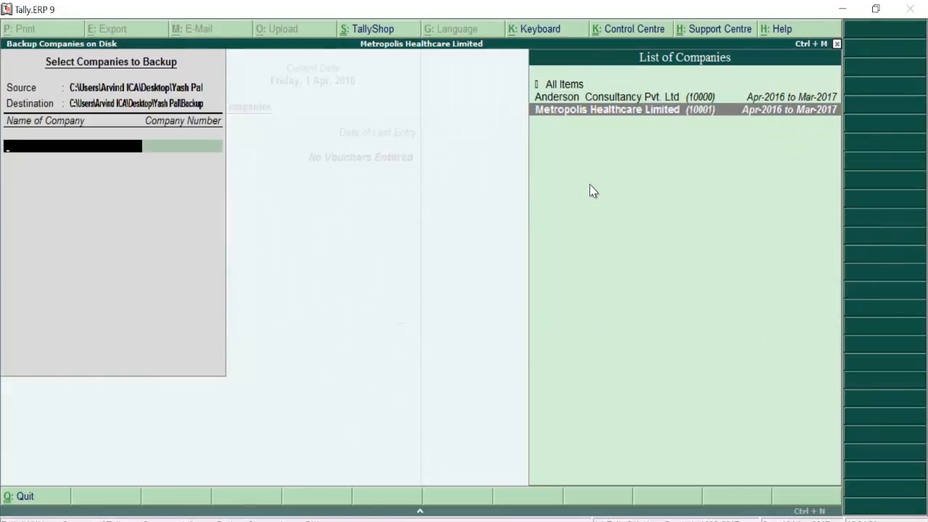
key("Return")
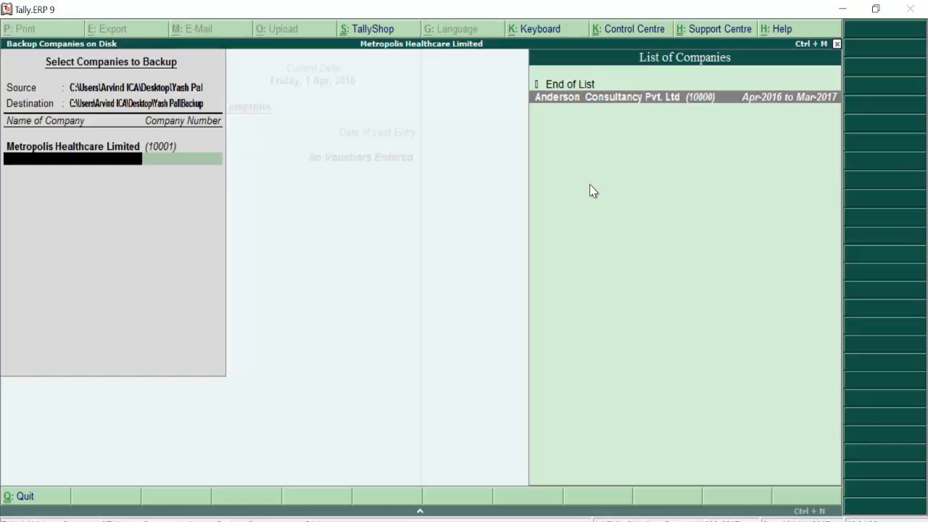
key("Up")
key("Return")
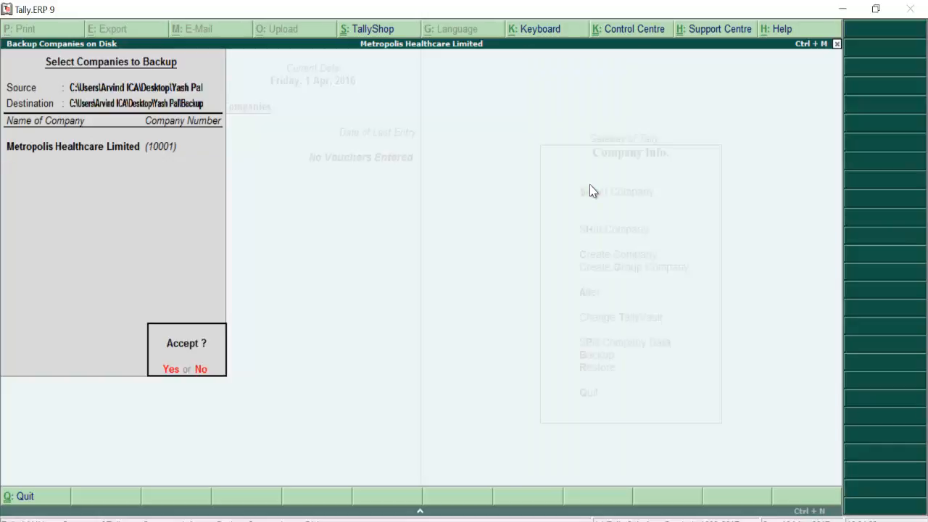
key("Return")
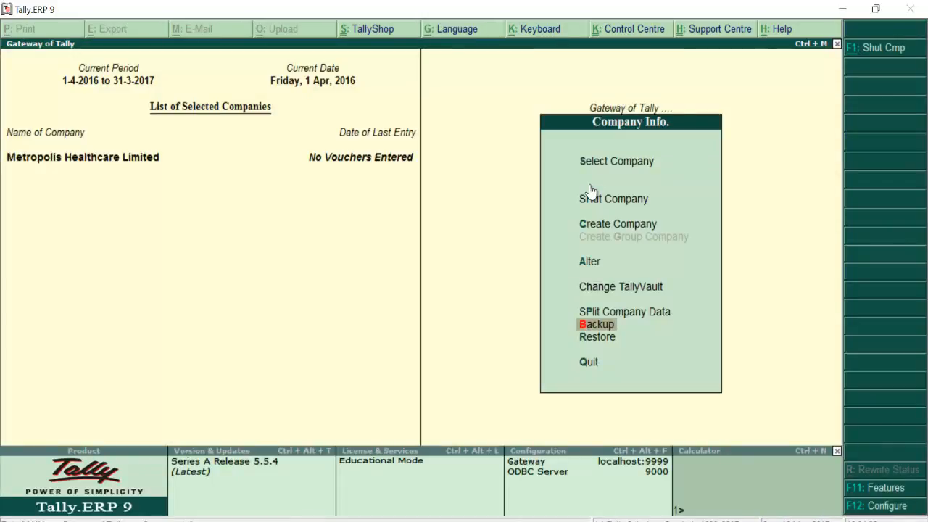
key("alt+Tab")
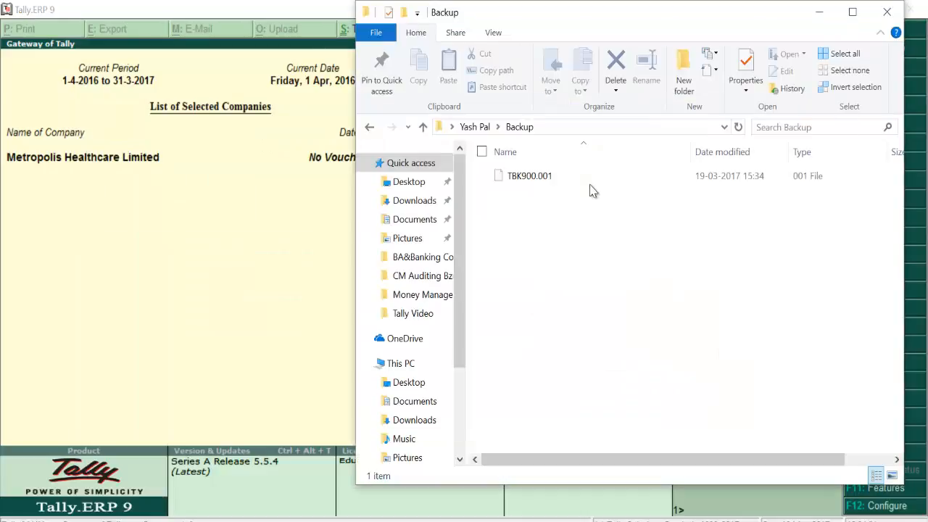
Step: Check the TBK900.001 file's size in the Backup folder, then close the folder window
left_click(564, 178)
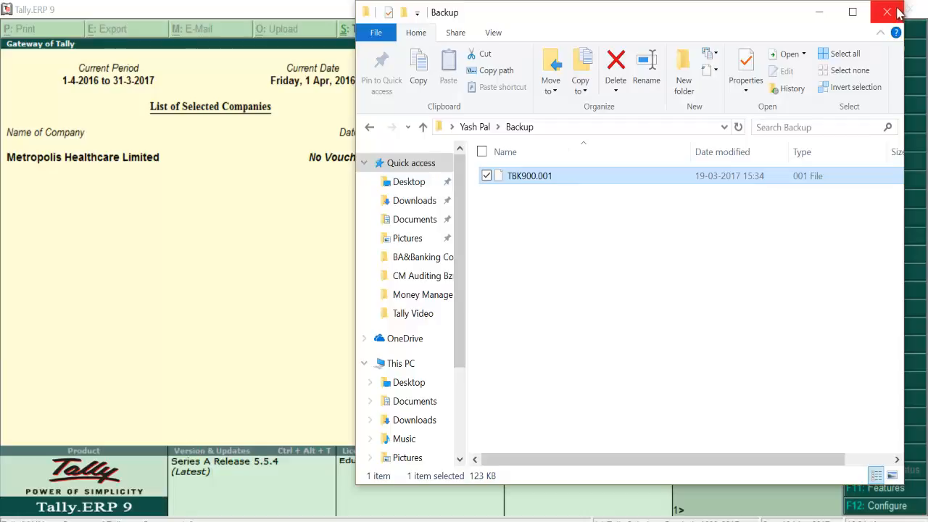
left_click(897, 12)
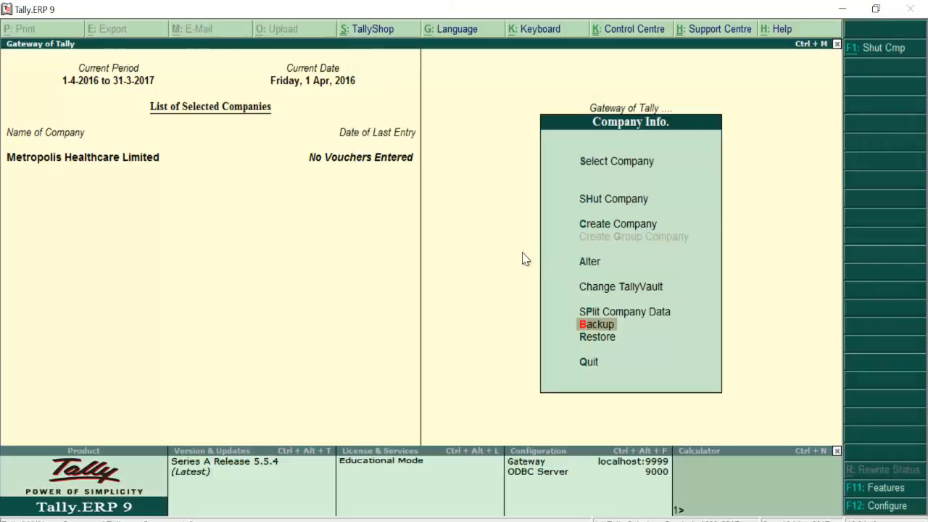